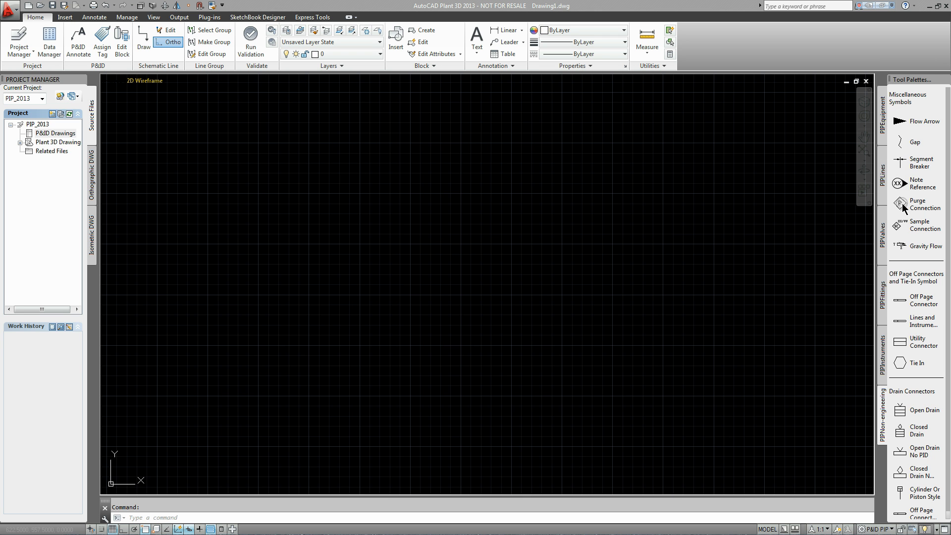
Expand the Plant 3D drawings folder and create a new P&ID drawing named PID1 in the PIP_2013 project.
click(894, 119)
click(59, 162)
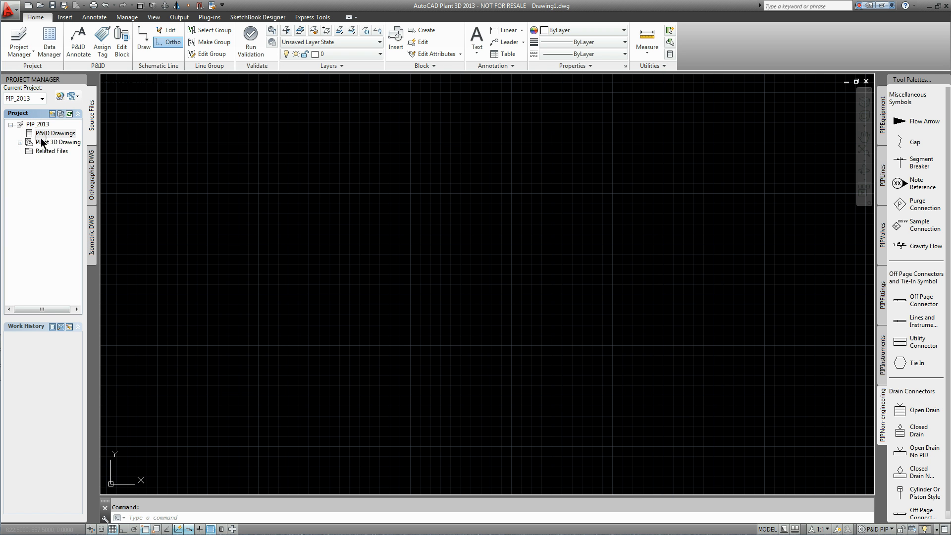
click(20, 142)
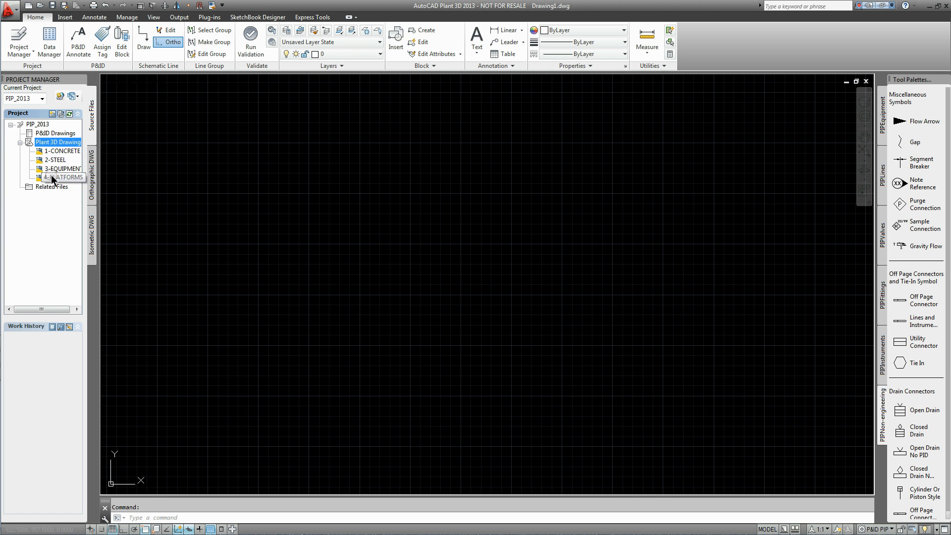
click(57, 133)
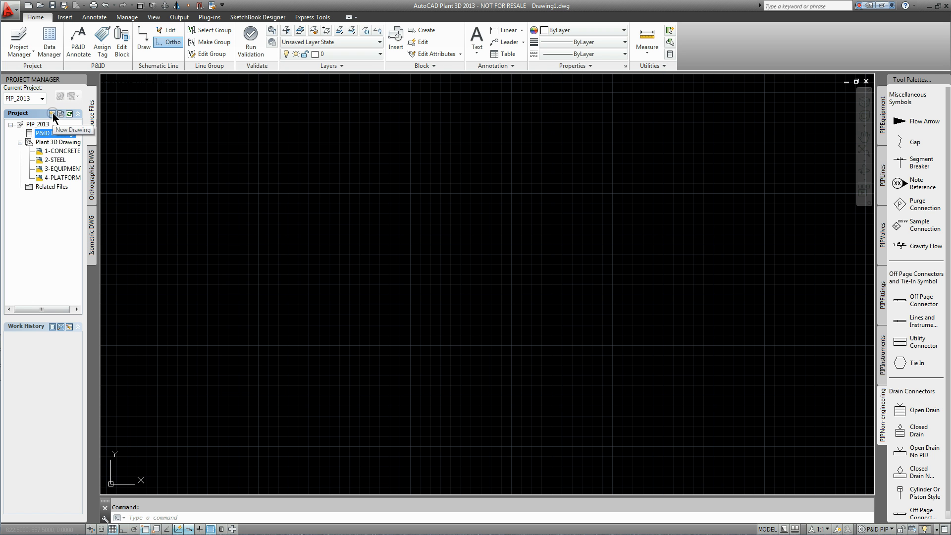
click(52, 113)
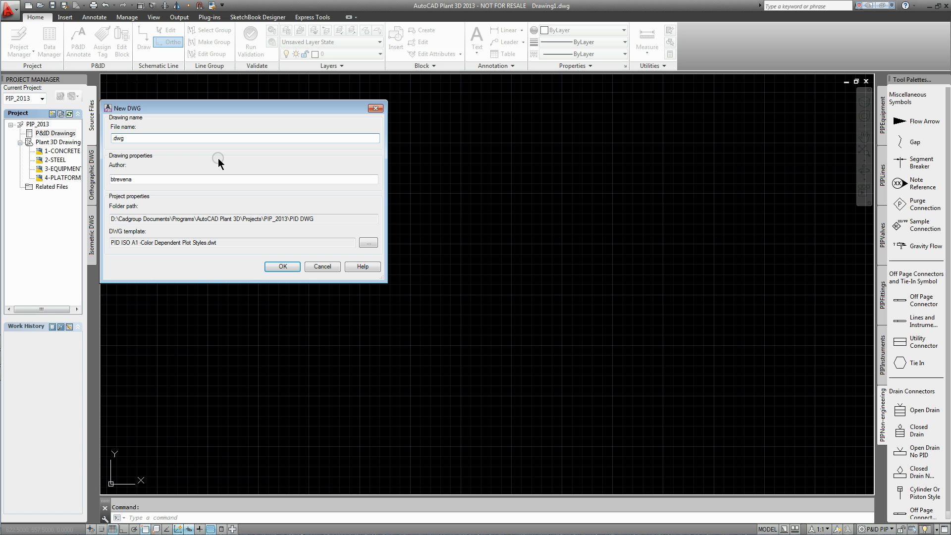
text(PID1)
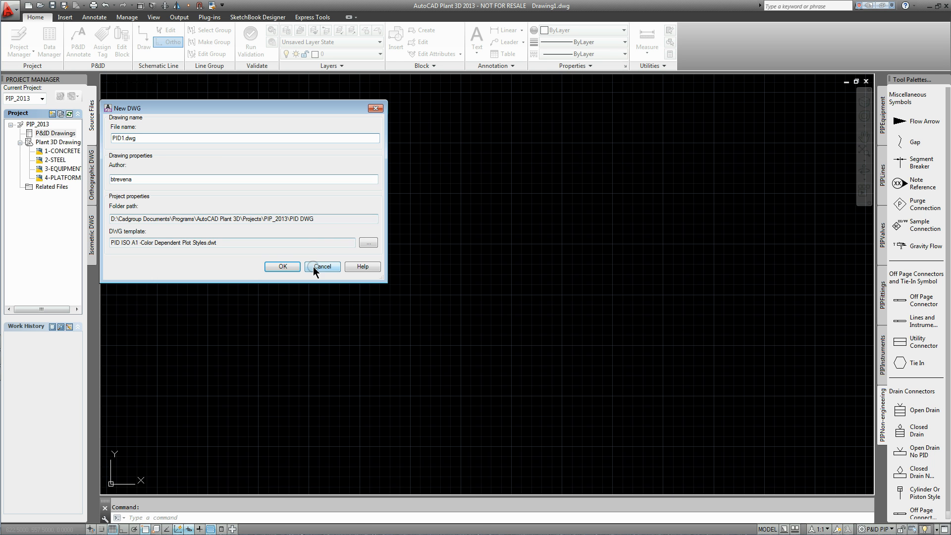
click(283, 266)
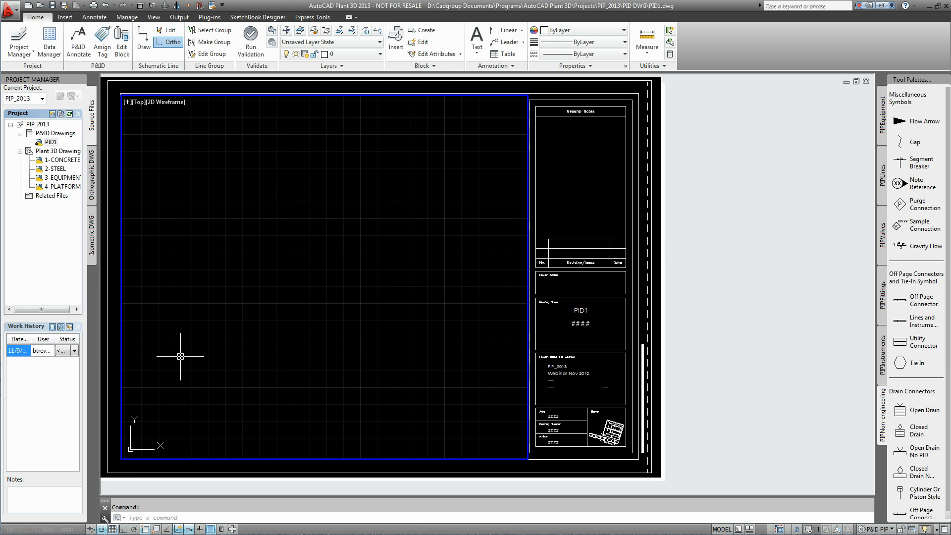
Place a horizontal pump in the middle of the drawing, tag it P-001 and put its equipment tag below it.
click(883, 129)
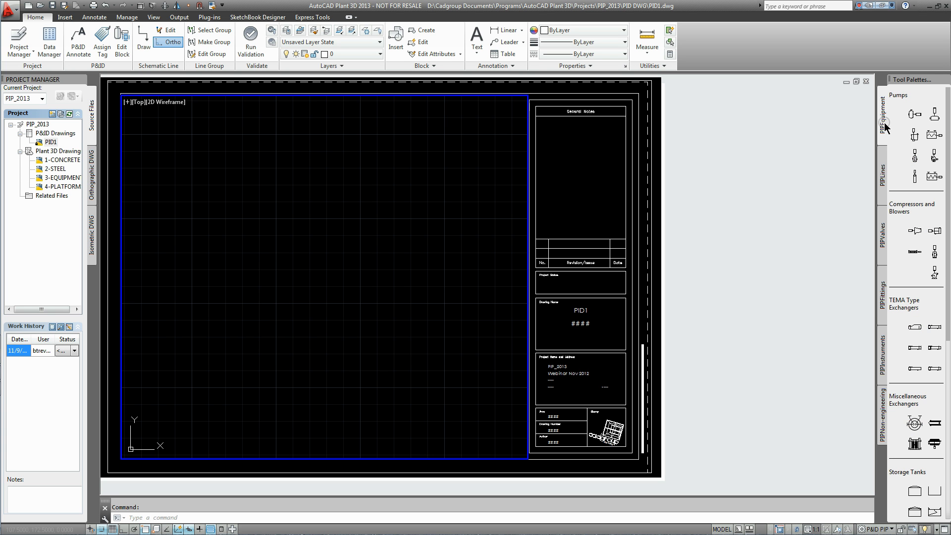
click(915, 115)
click(267, 262)
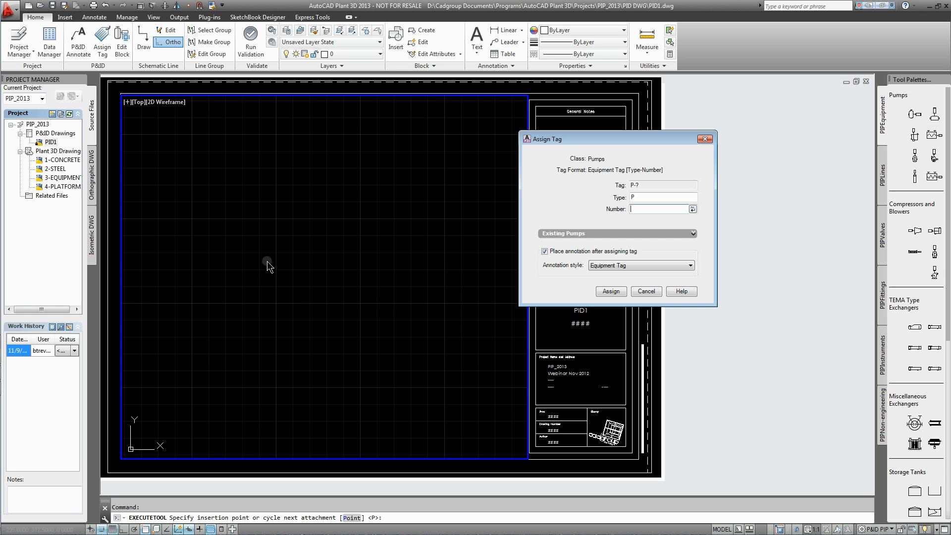
text(101)
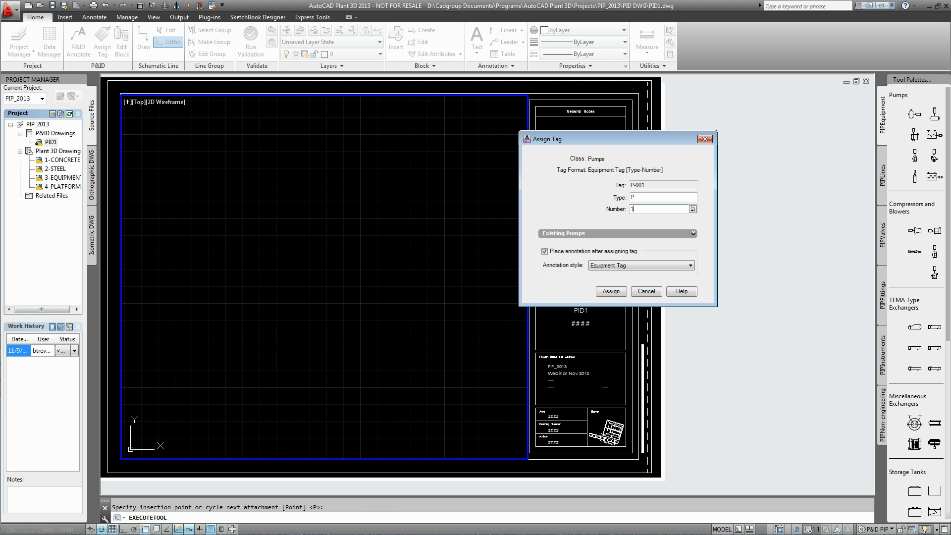
click(611, 291)
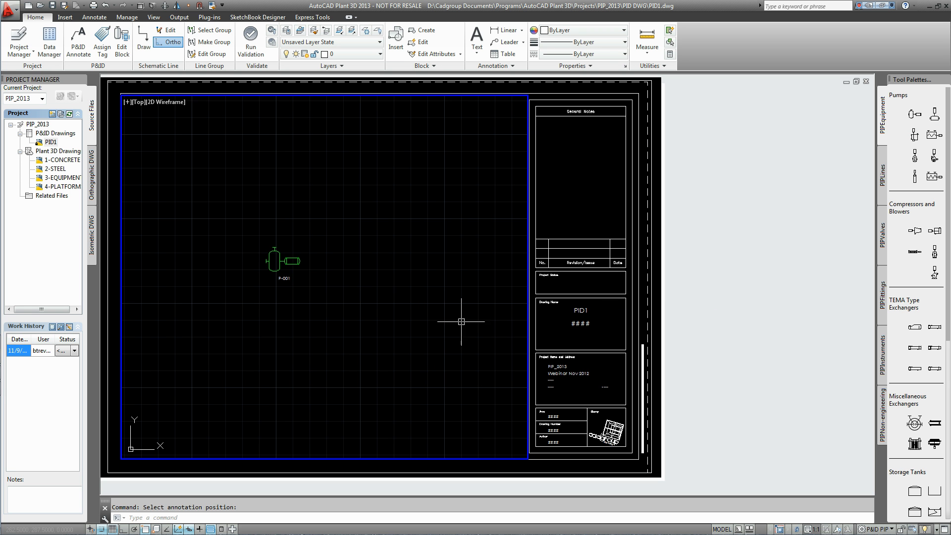
click(283, 285)
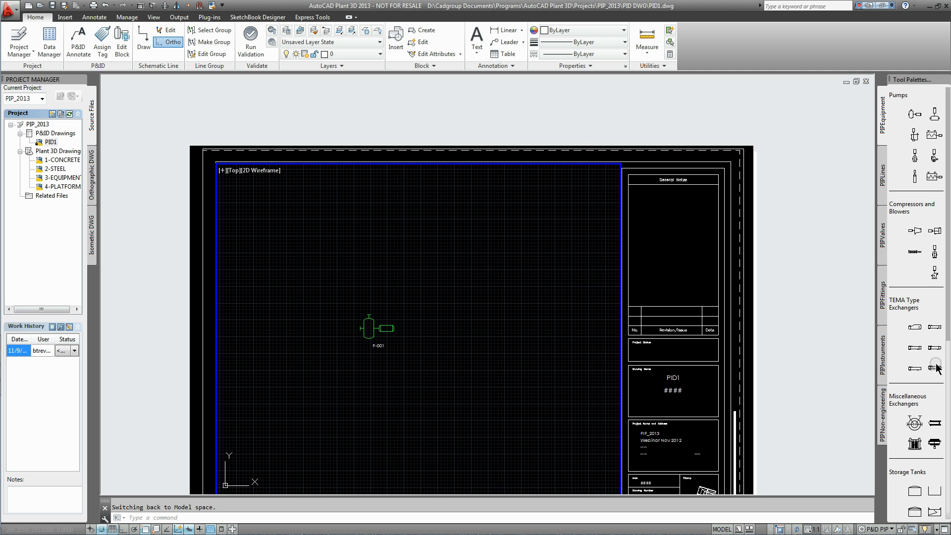
Place a vertical vessel to the left of the pump, scale it, tag it TK-001 and put the annotation inside its shell.
scroll(915, 342, down, 5)
click(917, 347)
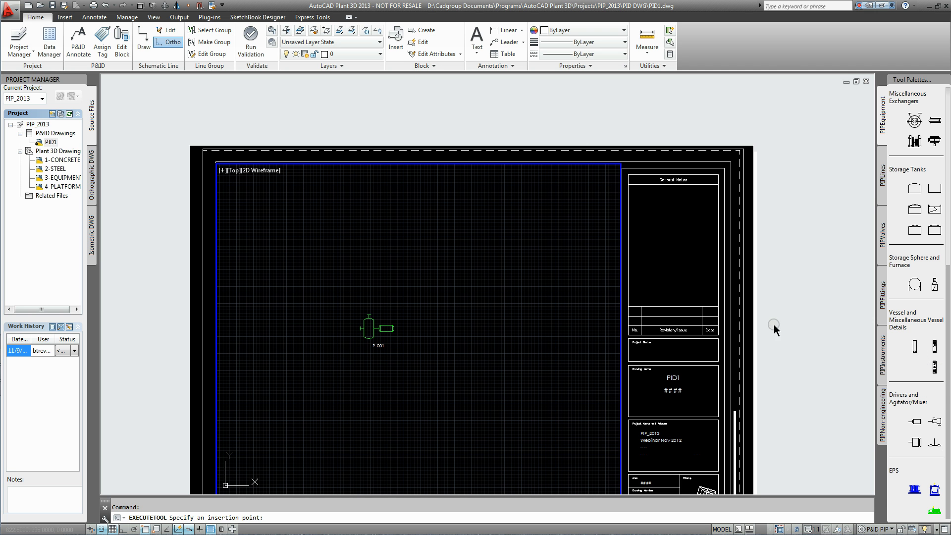
click(268, 335)
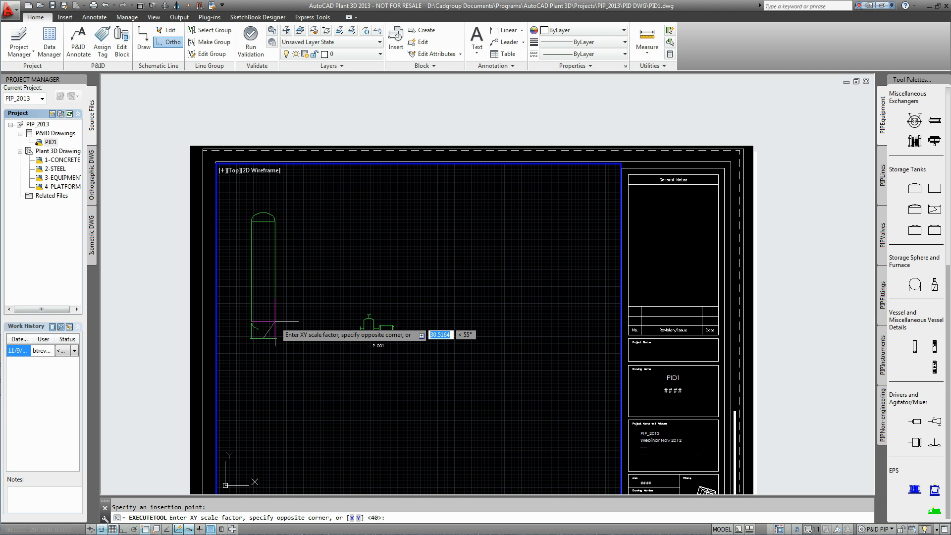
click(281, 319)
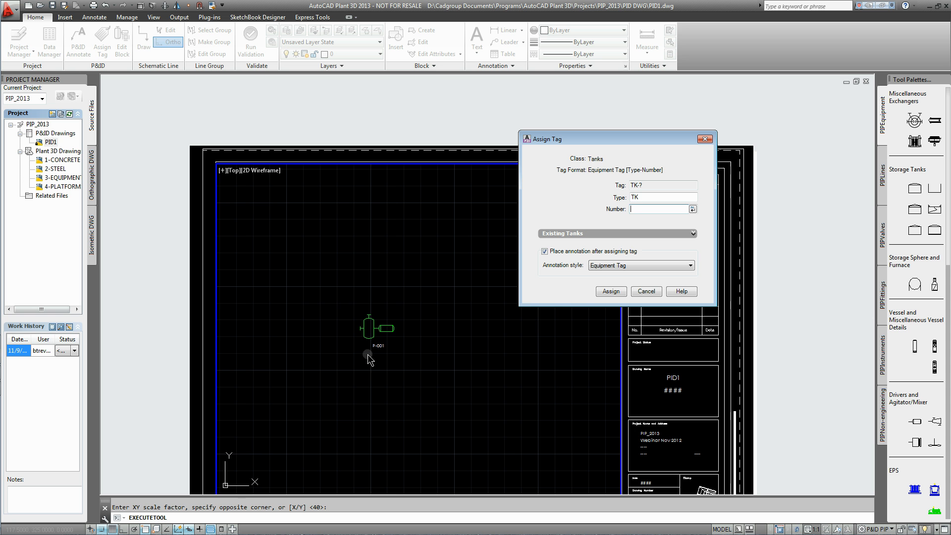
click(611, 291)
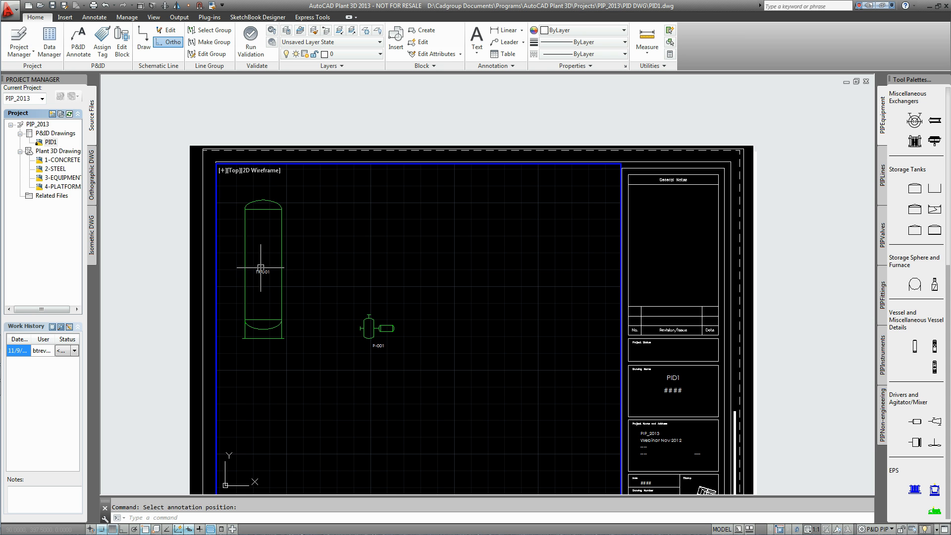
click(260, 268)
Draw a primary-style process line from the lower right side of tank TK-001, stepping down to the inlet nozzle of pump P-001.
click(882, 181)
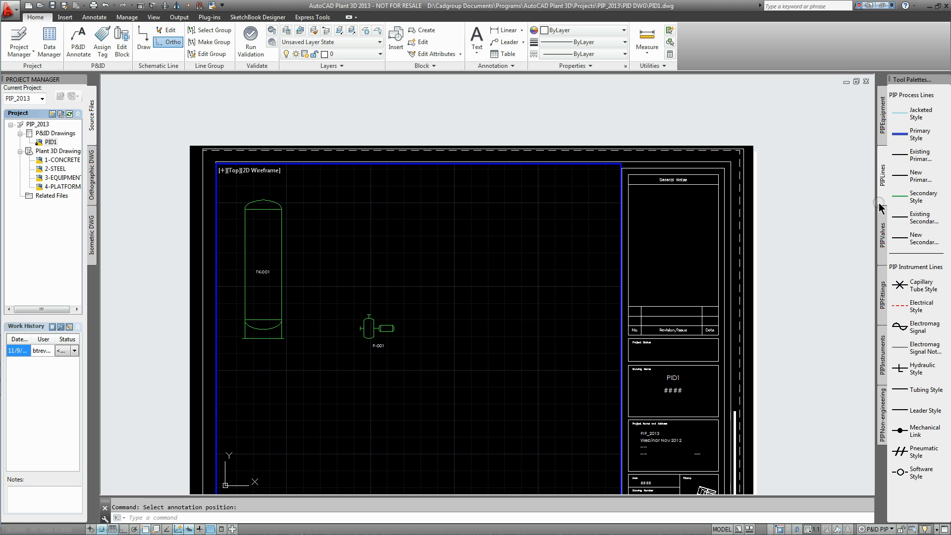
click(906, 134)
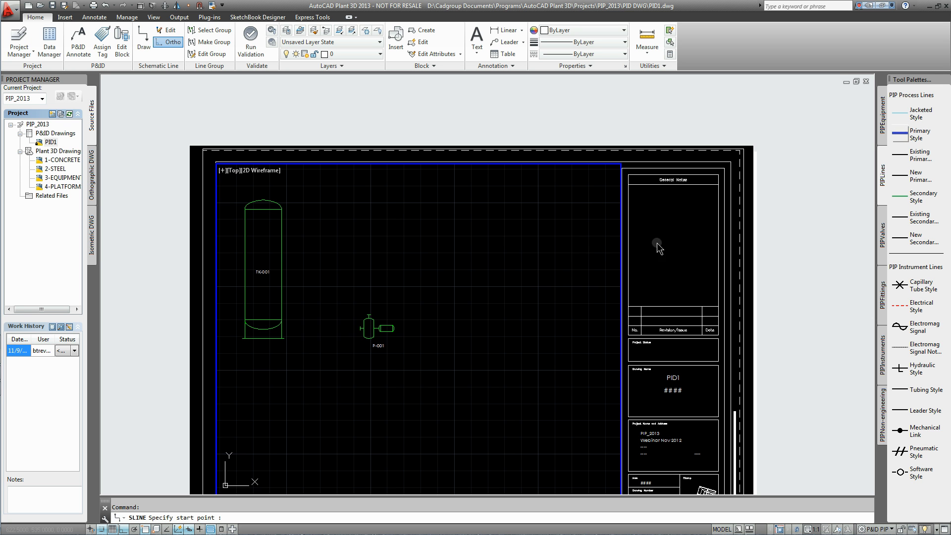
click(283, 313)
click(324, 313)
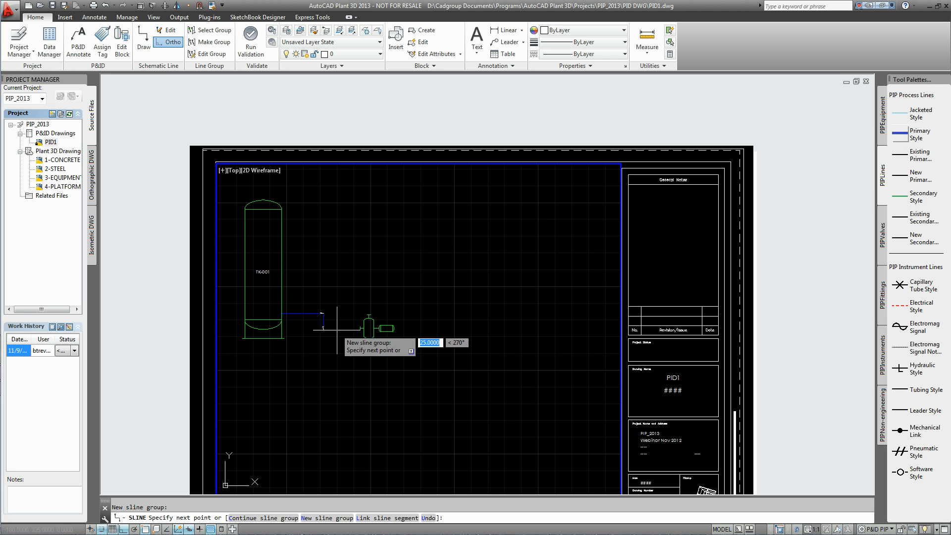
scroll(336, 328, up, 2)
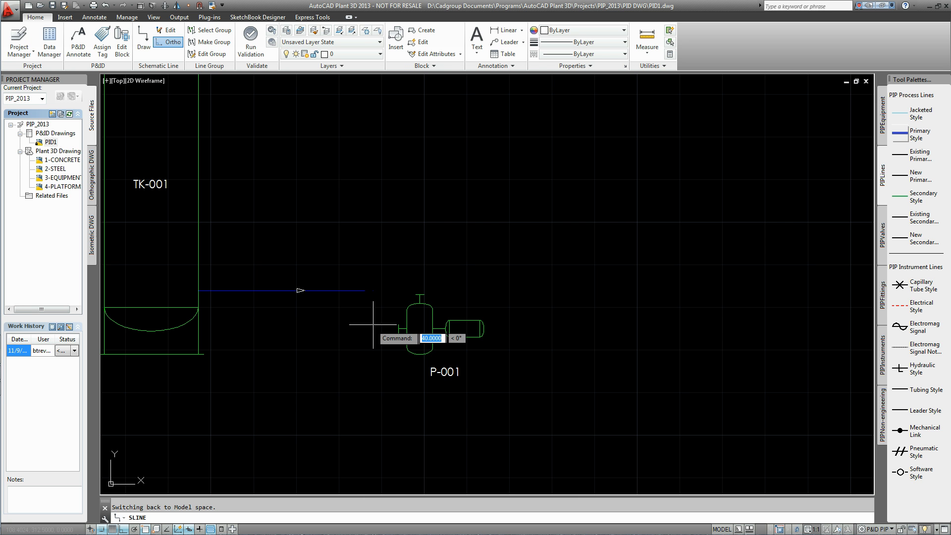
click(334, 325)
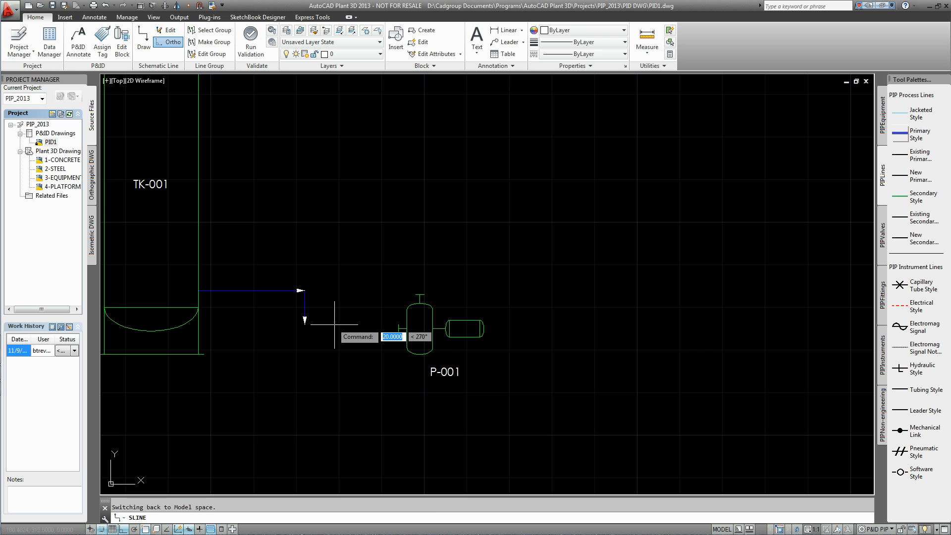
click(399, 328)
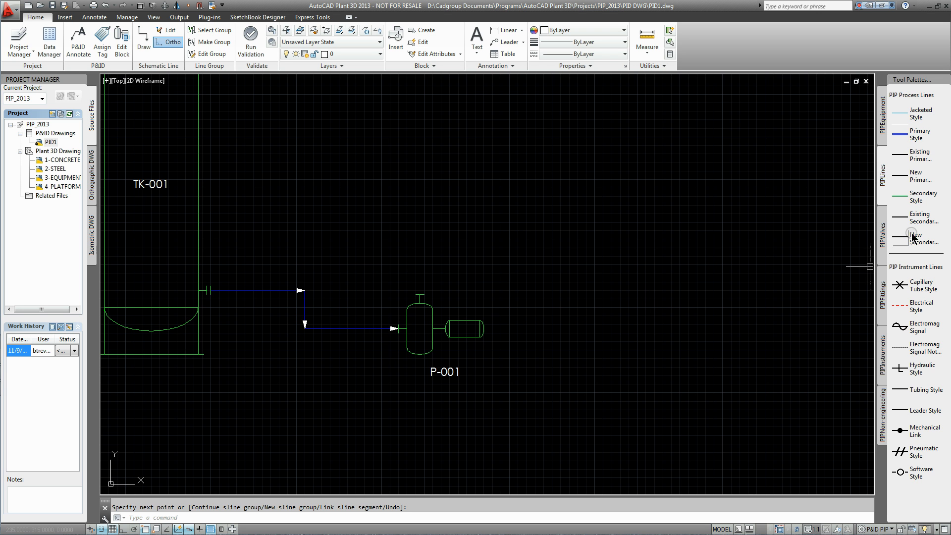
Insert a butterfly valve tagged HA-115 in the upper horizontal line segment beside the tank.
click(883, 234)
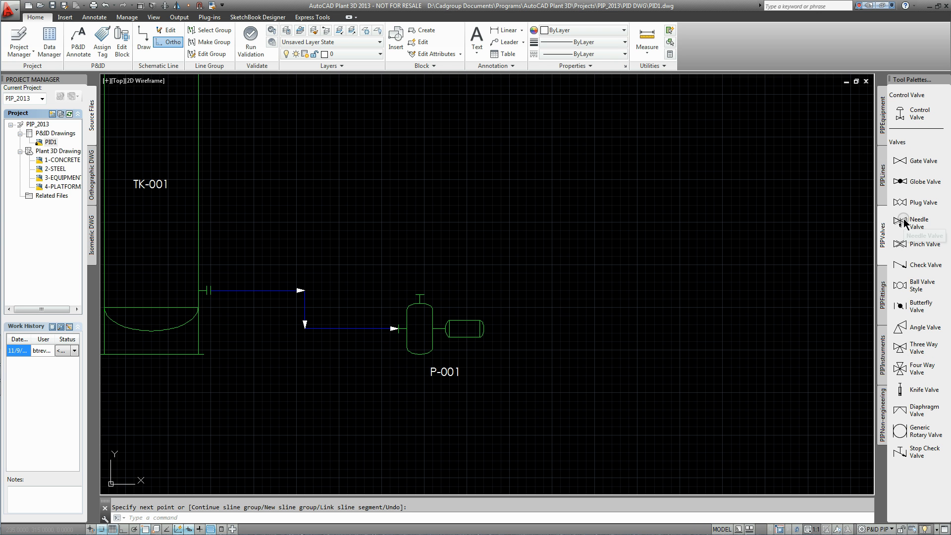
click(901, 305)
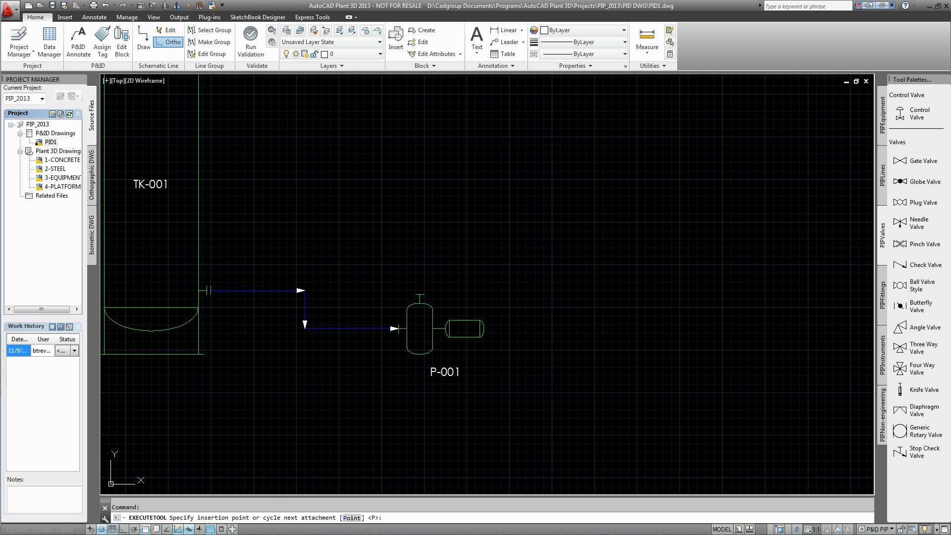
click(258, 291)
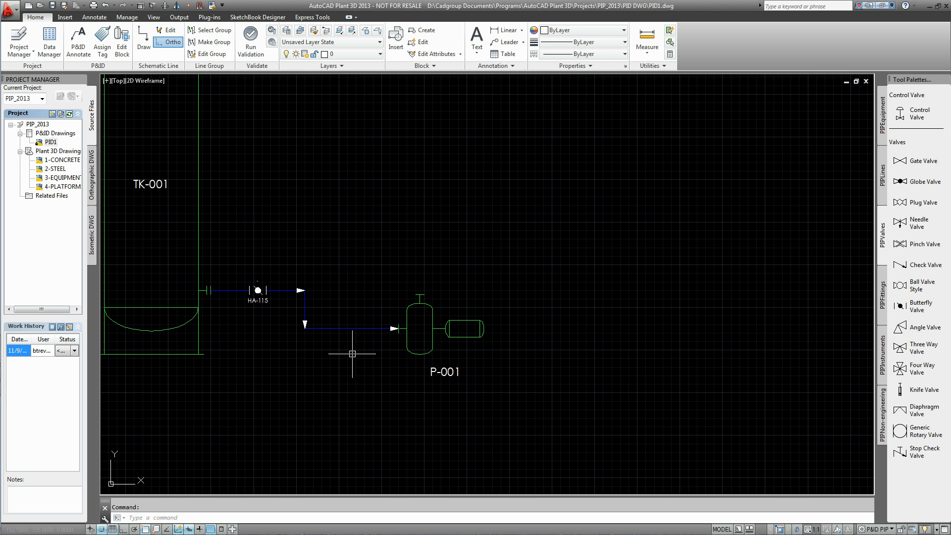
Start assigning a tag to the tank-to-pump pipeline, with size 300 and spec CS150.
click(338, 329)
right_click(338, 329)
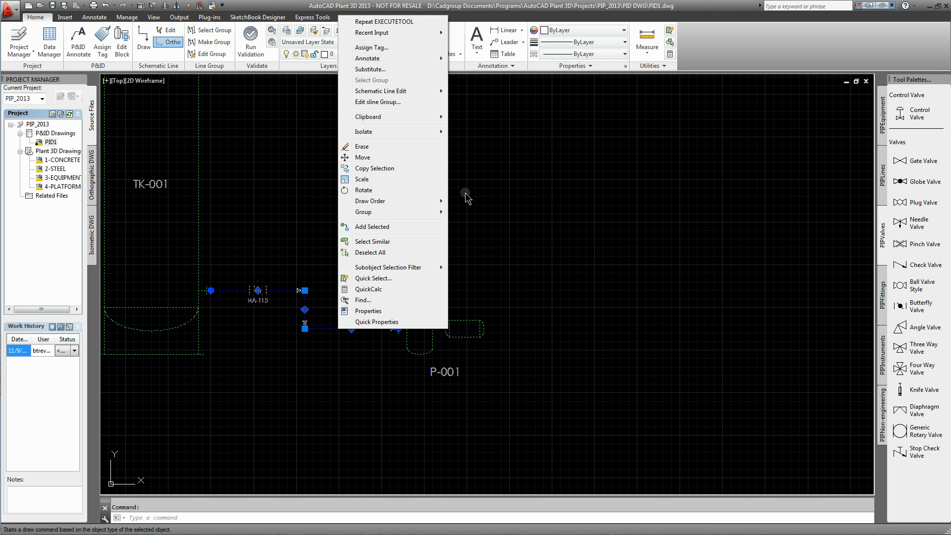
click(382, 48)
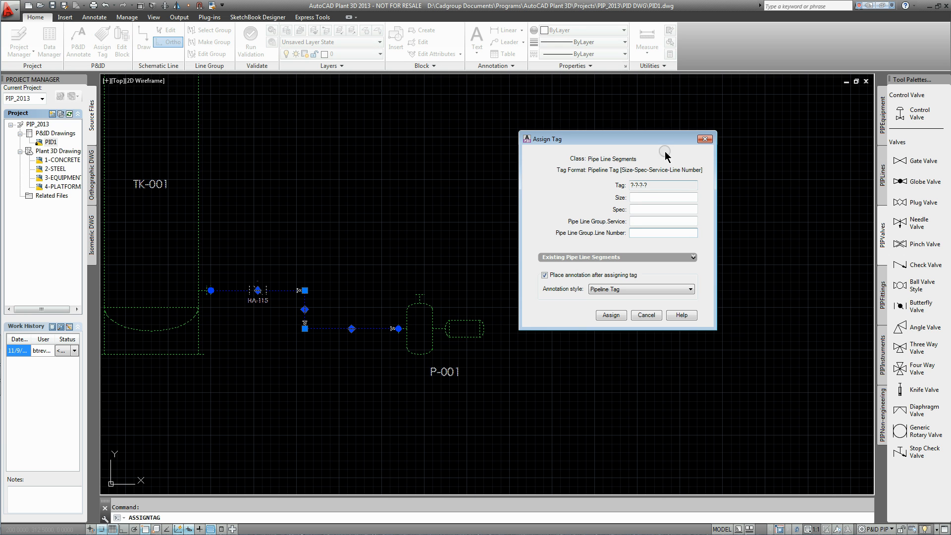
click(642, 196)
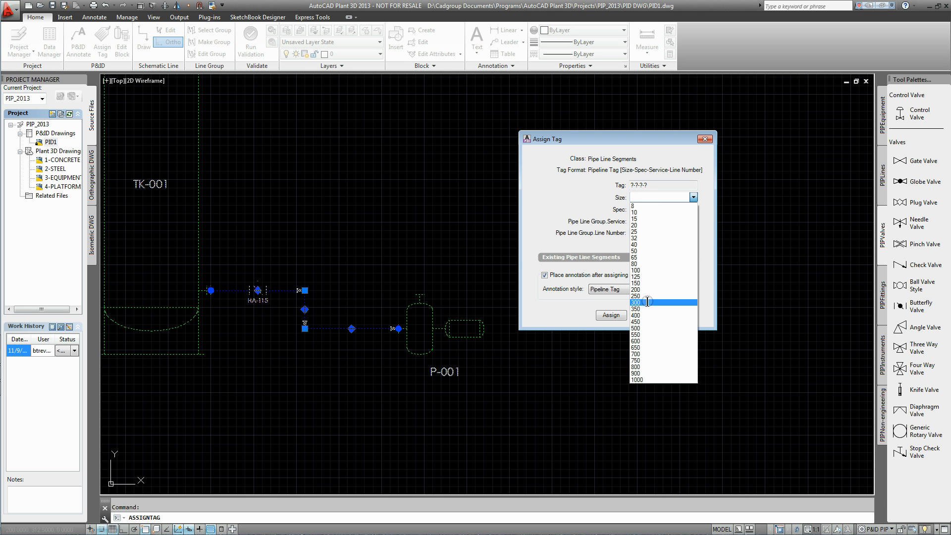
click(647, 302)
click(642, 210)
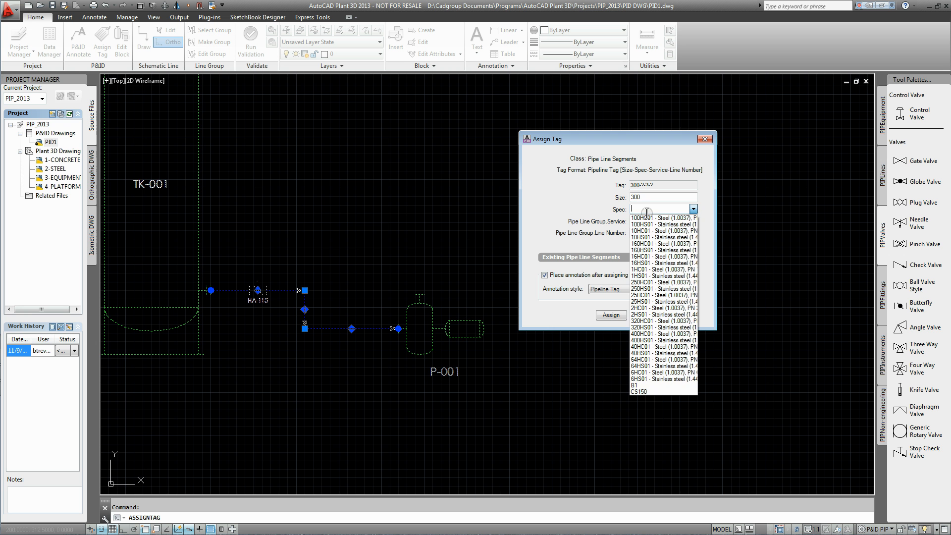
click(649, 392)
Set the pipeline's service to P (general process) and line number to 111, and place the tag annotation along the vertical segment.
click(642, 221)
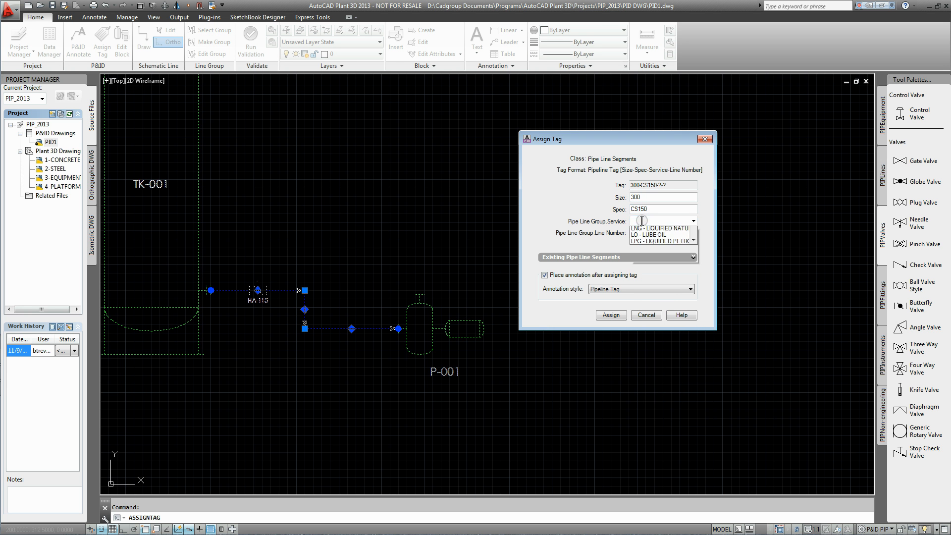
scroll(695, 351, down, 5)
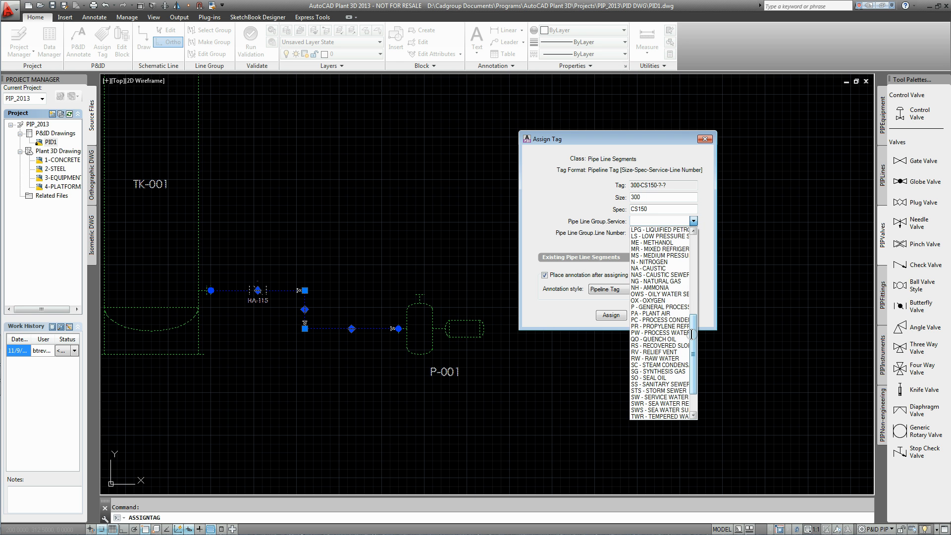
click(667, 308)
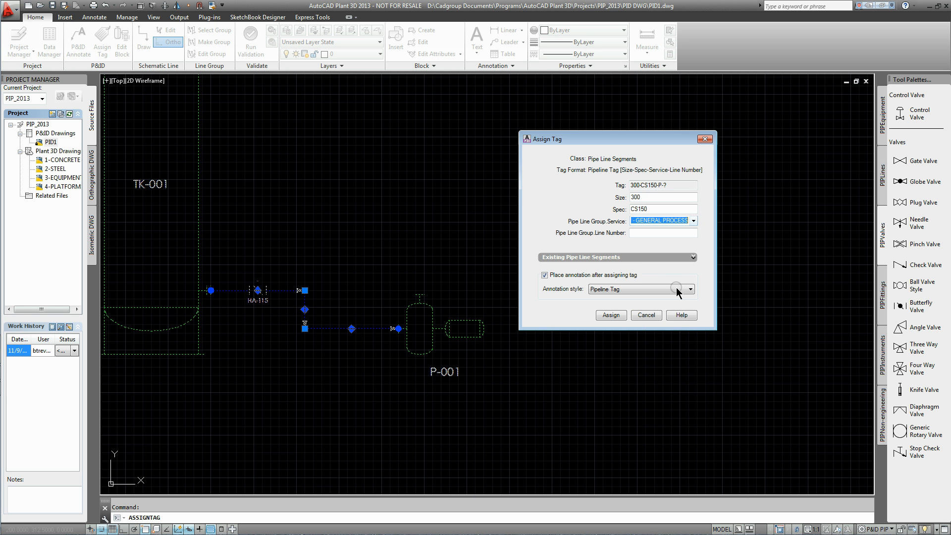
click(639, 233)
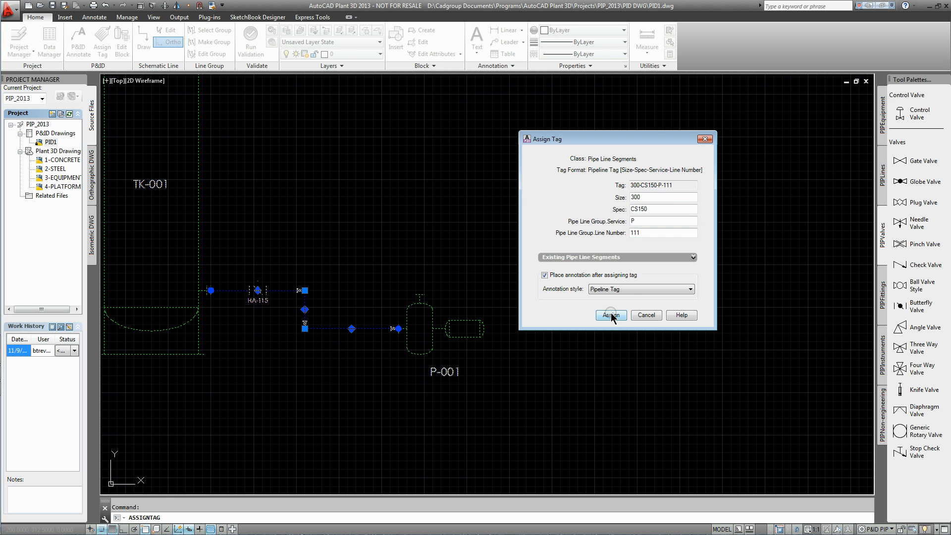
click(301, 311)
Move the pipeline tag annotation clear of the vertical segment, placing it just to the left of that line.
scroll(306, 294, up, 6)
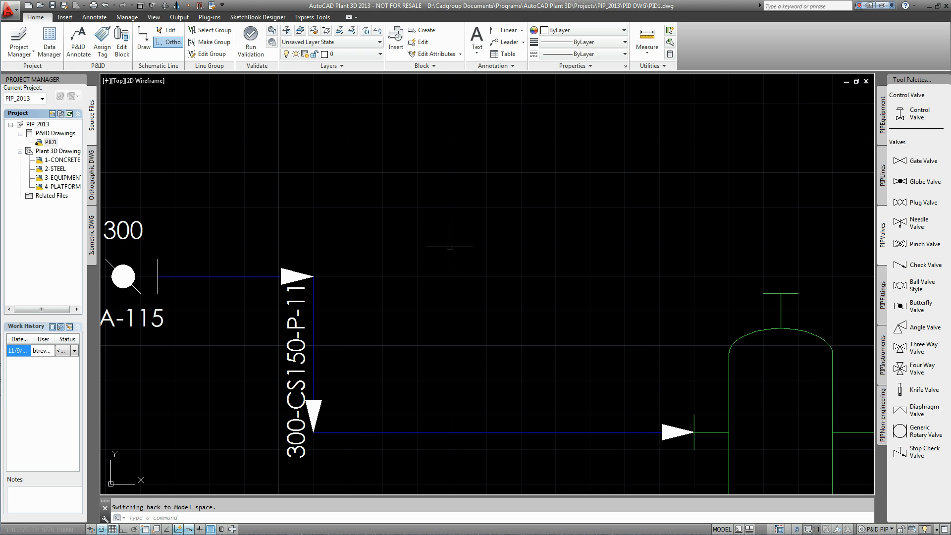
scroll(447, 239, down, 6)
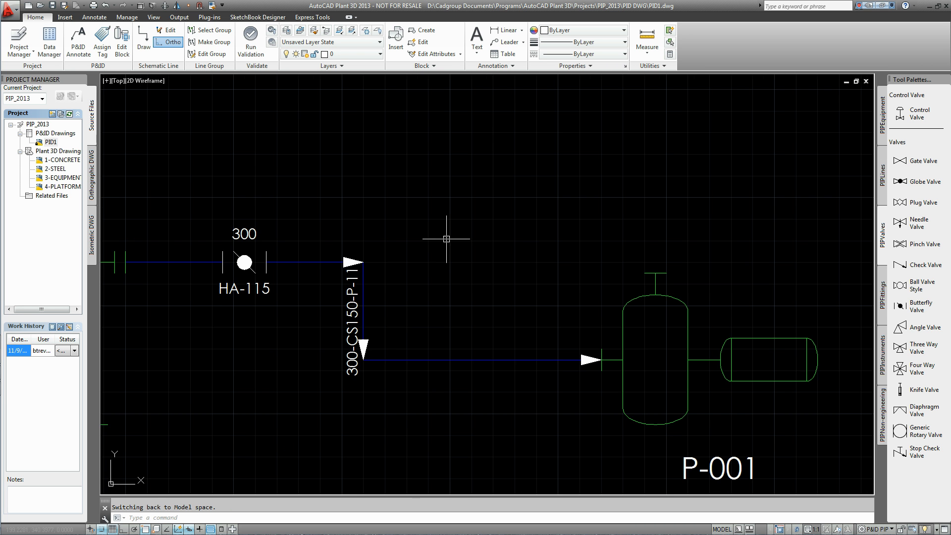
click(434, 261)
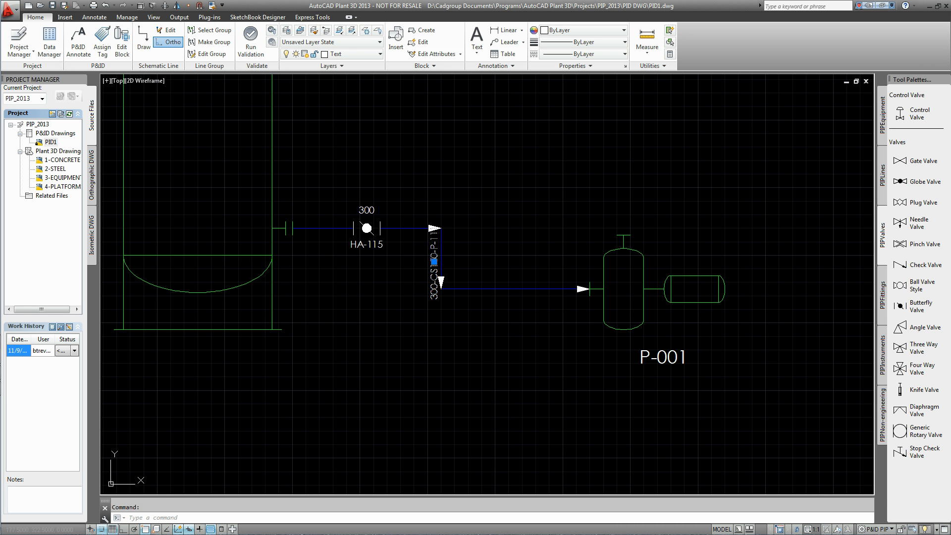
click(434, 261)
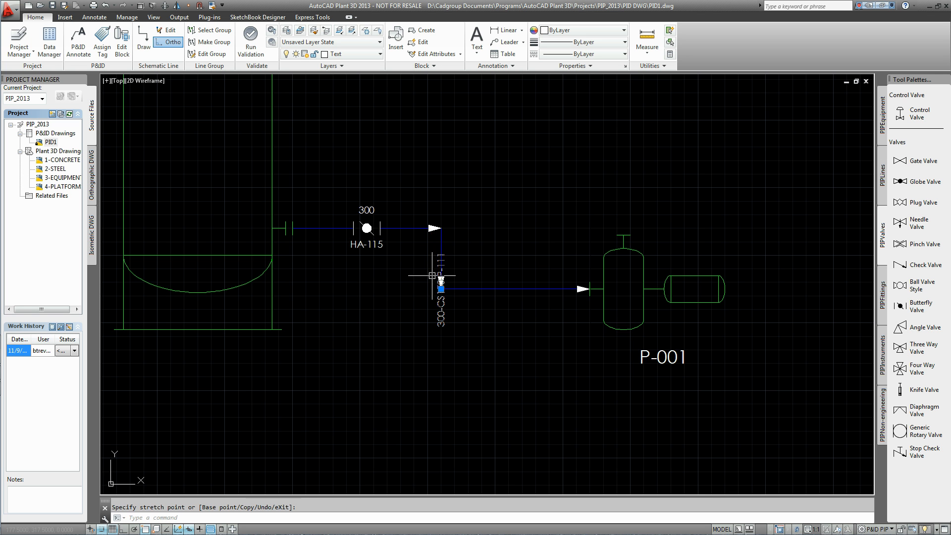
click(441, 289)
click(434, 289)
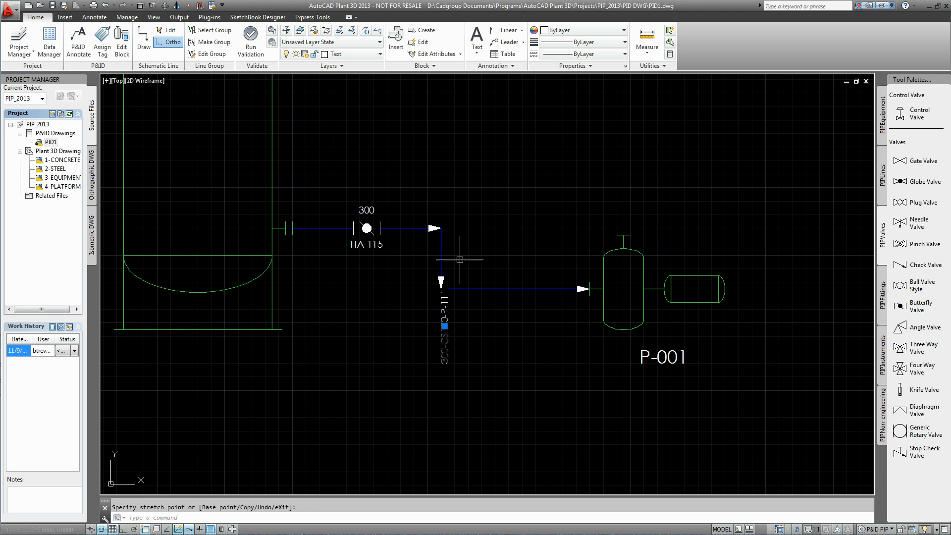
click(444, 327)
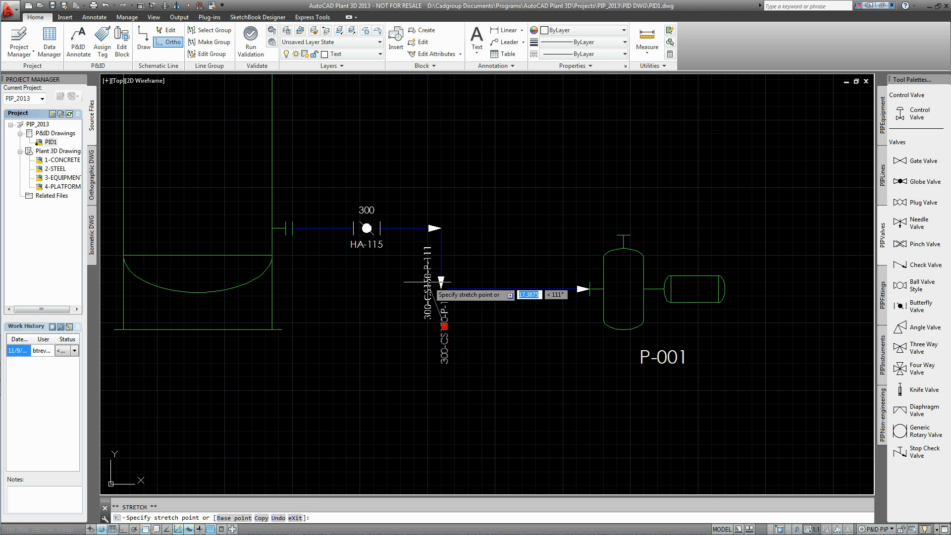
key(Escape)
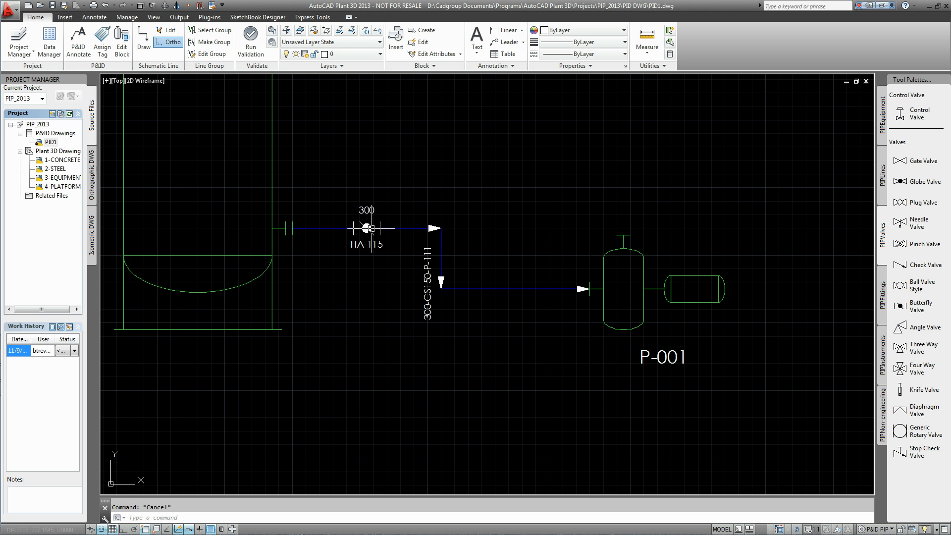
Move butterfly valve HA-115 onto the vertical segment and back onto the upper horizontal segment beside the tank.
click(371, 229)
click(366, 228)
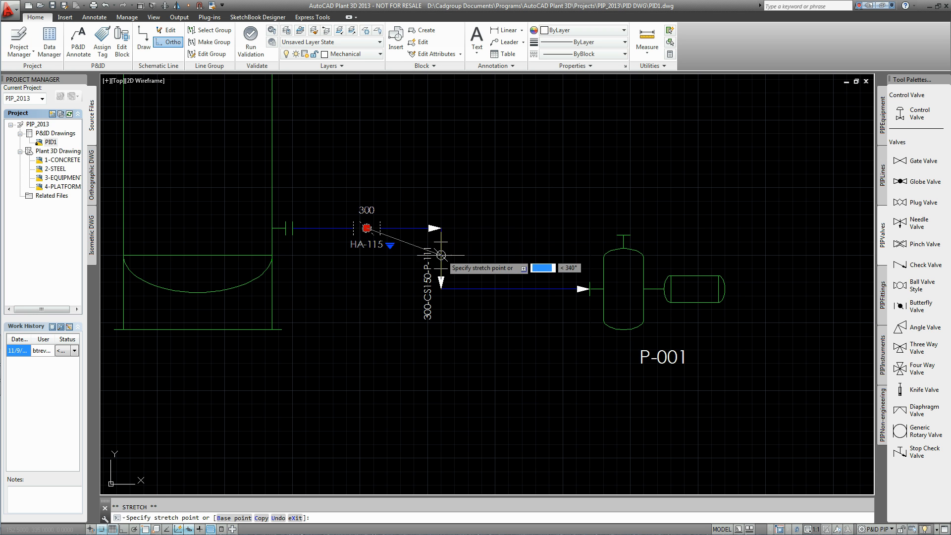
click(441, 256)
click(441, 256)
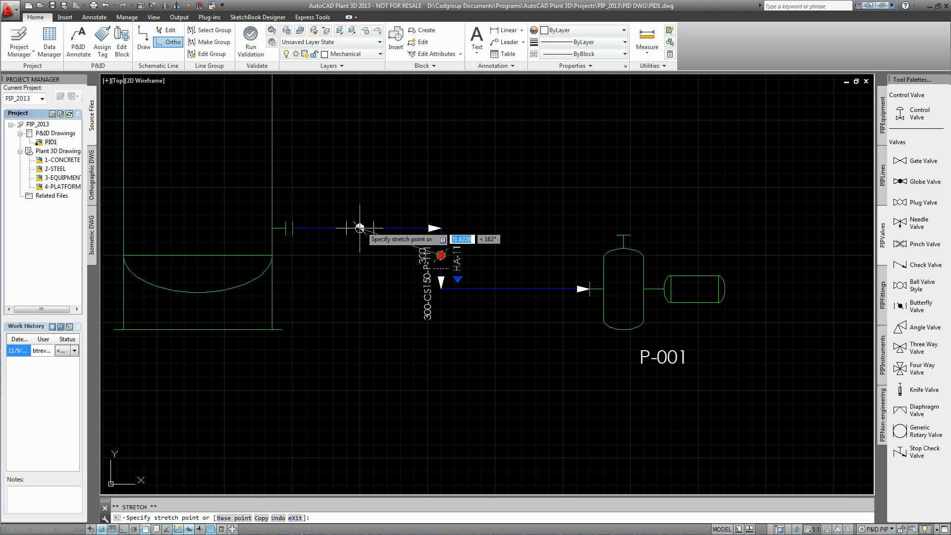
click(360, 228)
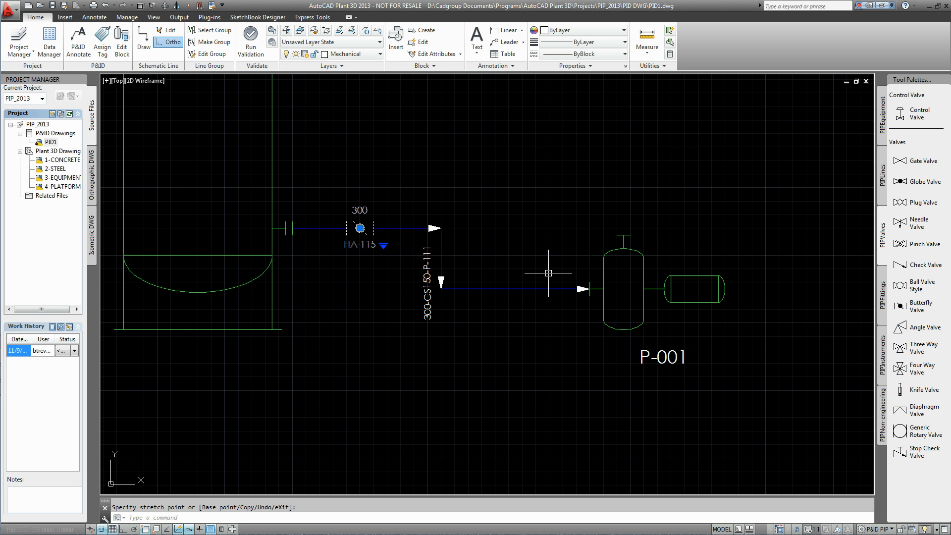
key(Escape)
key(Escape)
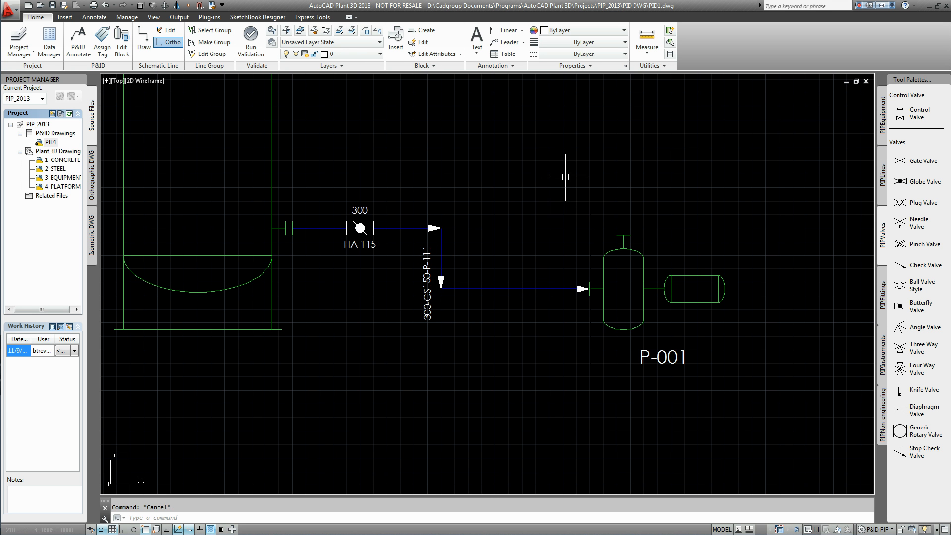
Insert a concentric reducer in the lower horizontal line segment just before the inlet of pump P-001.
scroll(565, 177, down, 2)
mouse_move(566, 177)
middle_down()
mouse_move(483, 252)
mouse_move(431, 280)
middle_up()
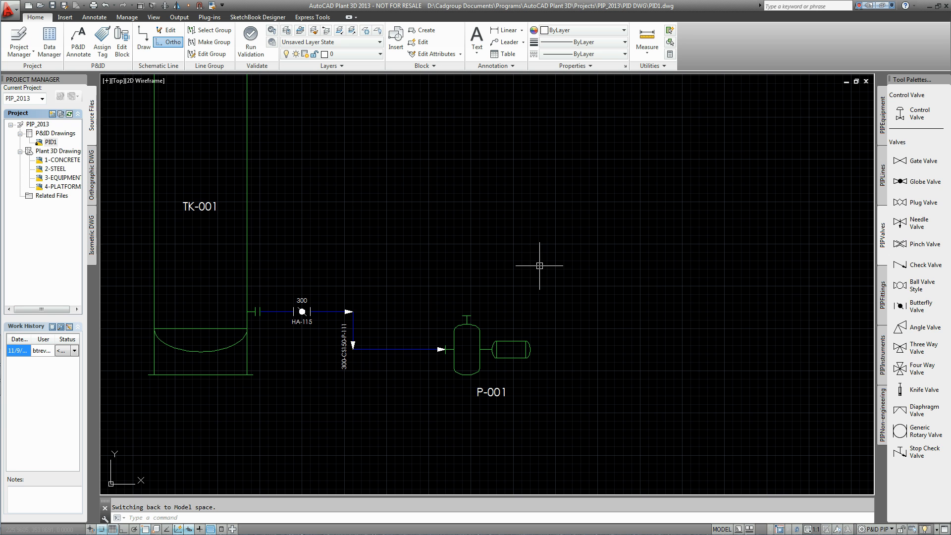
click(883, 296)
click(914, 114)
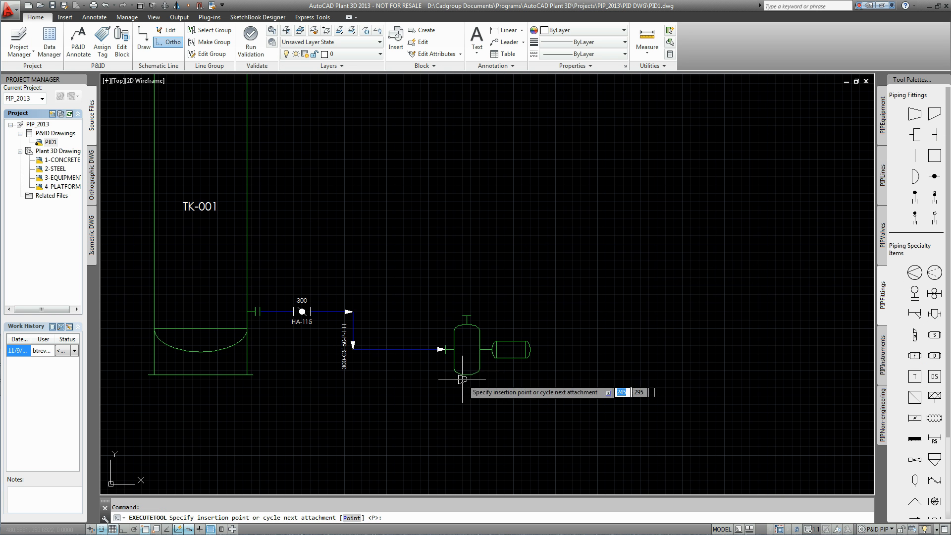
click(420, 349)
scroll(435, 353, up, 3)
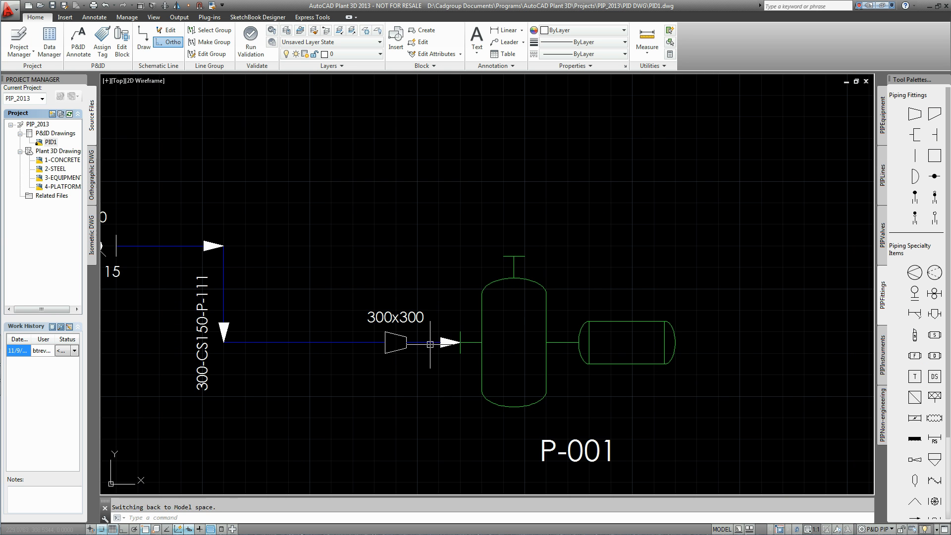
Set the size of the line segment between the reducer and pump P-001 to 250, without placing a tag annotation.
click(424, 342)
right_click(424, 342)
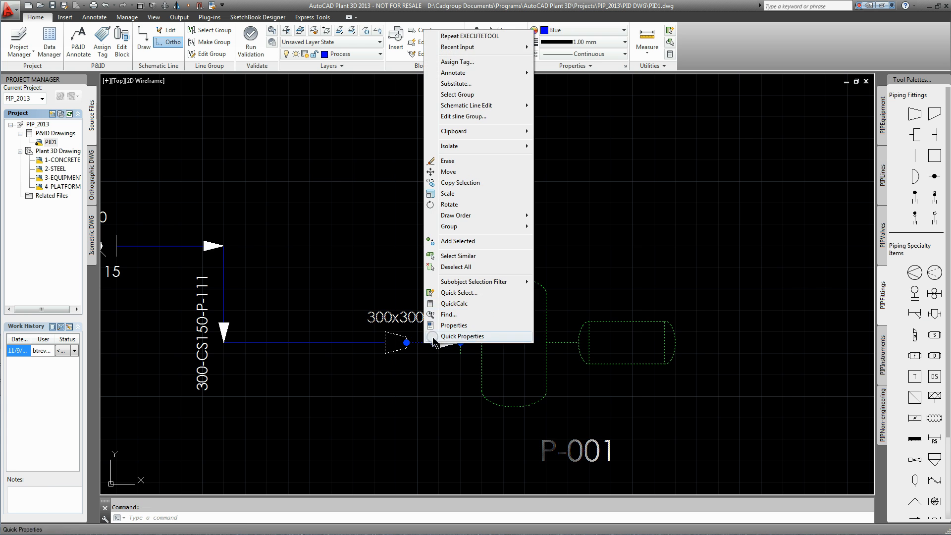
click(456, 62)
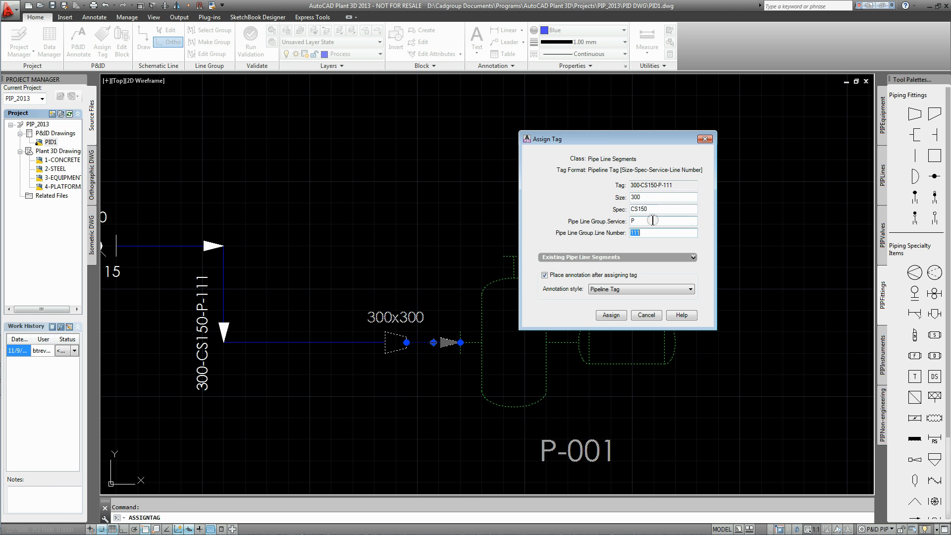
click(656, 196)
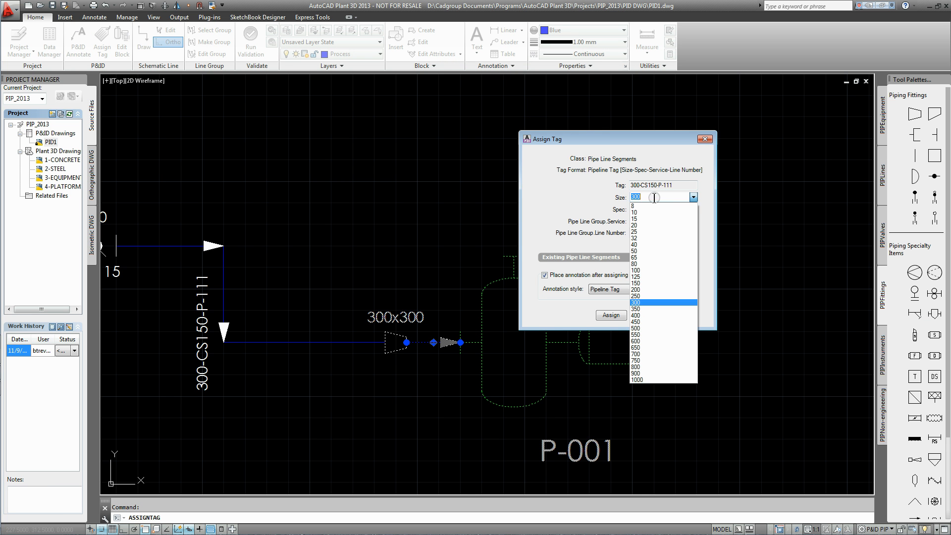
click(649, 296)
click(612, 315)
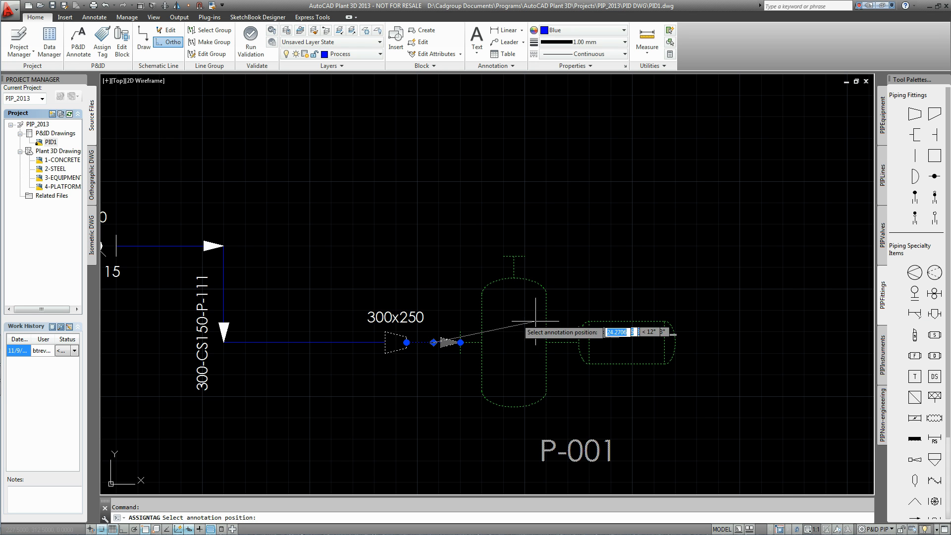
key(Escape)
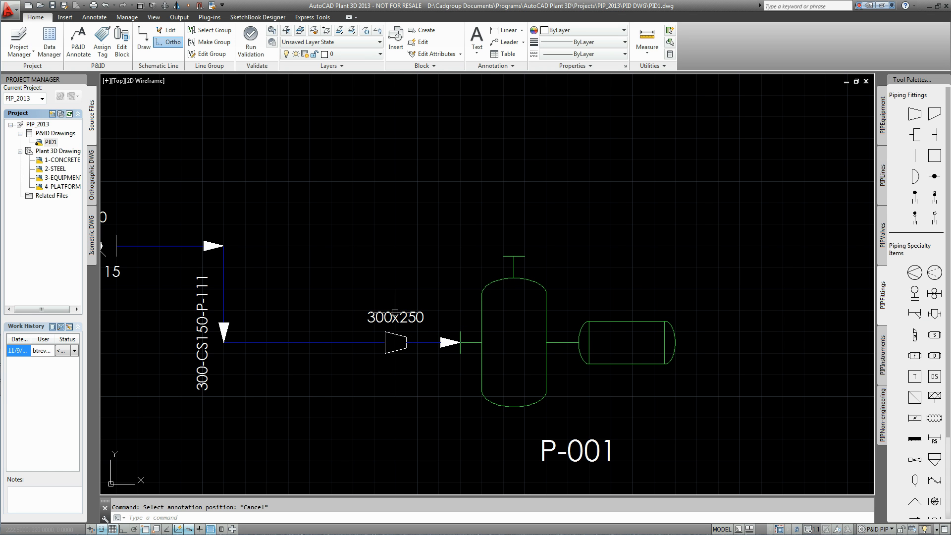
mouse_move(428, 344)
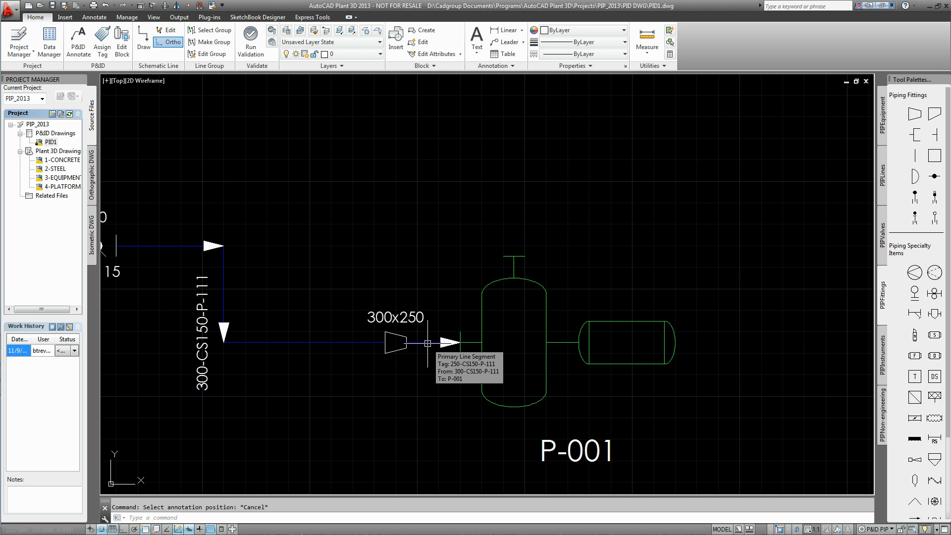
Draw a primary-style process line from the top nozzle of pump P-001 straight up and horizontally to the right.
scroll(410, 257, down, 3)
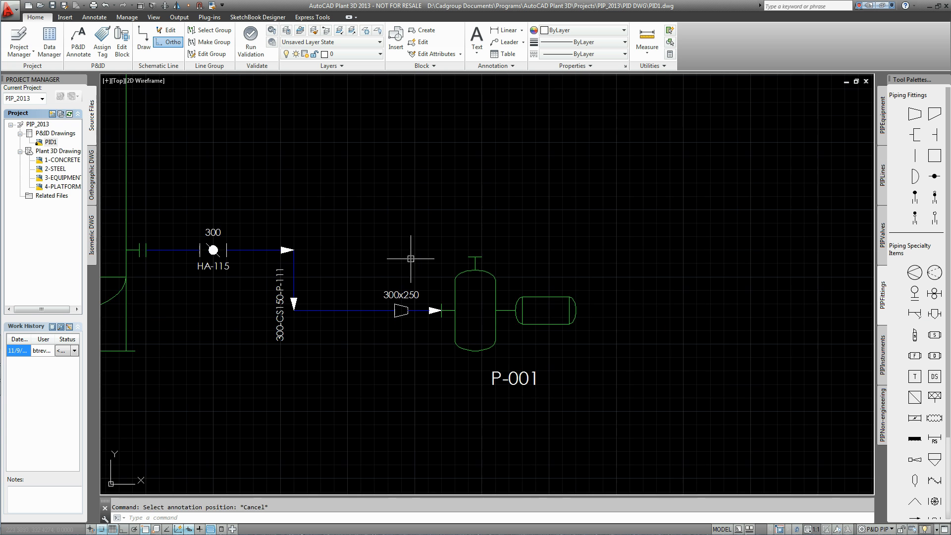
scroll(463, 269, up, 2)
mouse_move(463, 269)
middle_down()
mouse_move(456, 323)
mouse_move(429, 322)
middle_up()
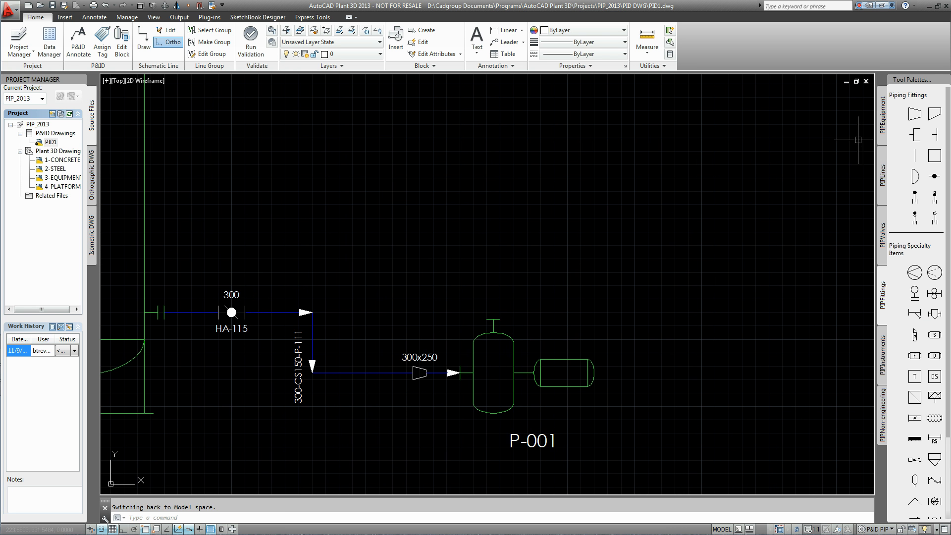
click(883, 176)
click(907, 134)
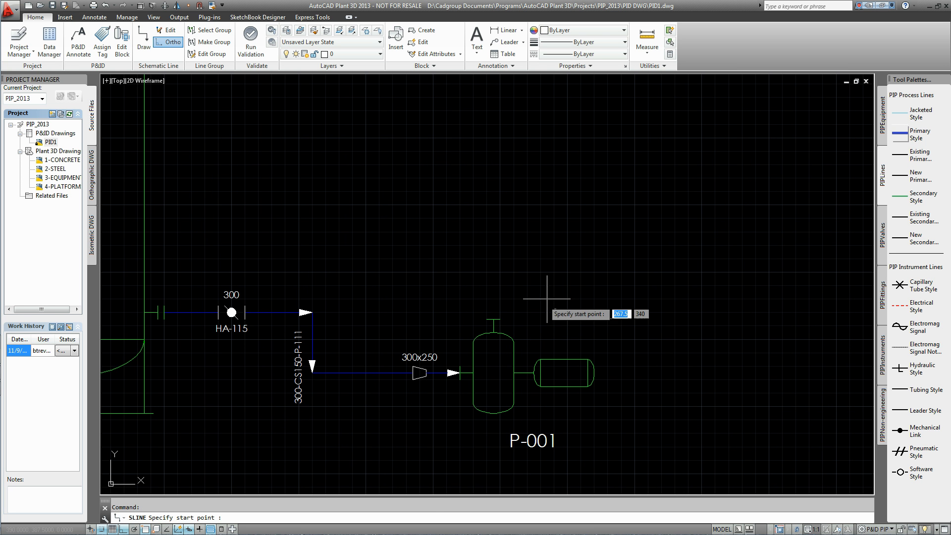
click(494, 319)
click(494, 199)
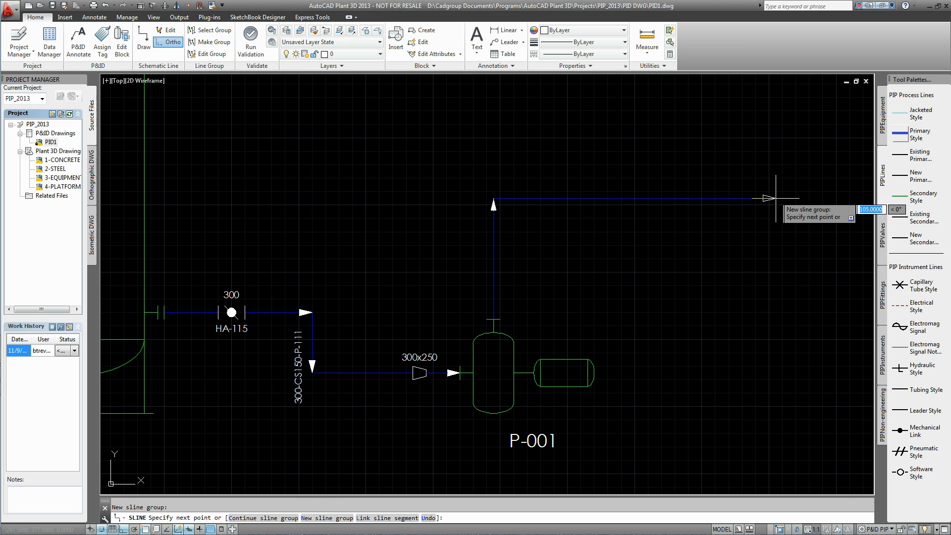
click(789, 198)
key(Return)
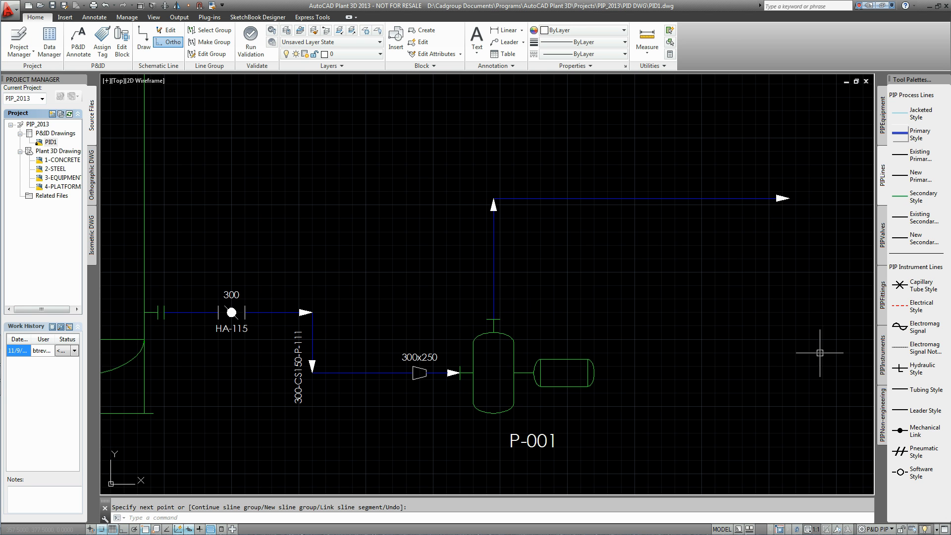
Place an off-page connector at the free end of the pump discharge line.
click(883, 408)
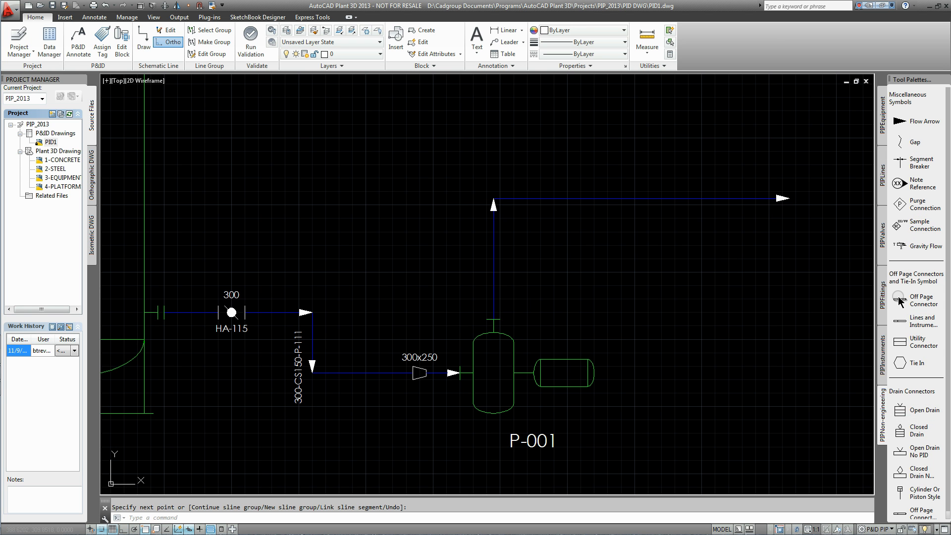
click(900, 301)
click(789, 198)
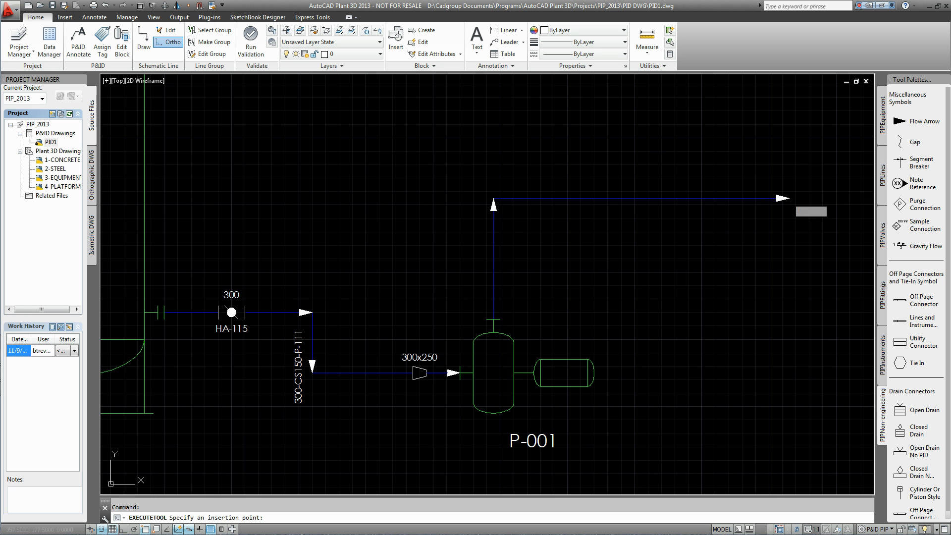
Start assigning a tag to the pump discharge line, with size 250 and spec CS150.
scroll(748, 262, down, 2)
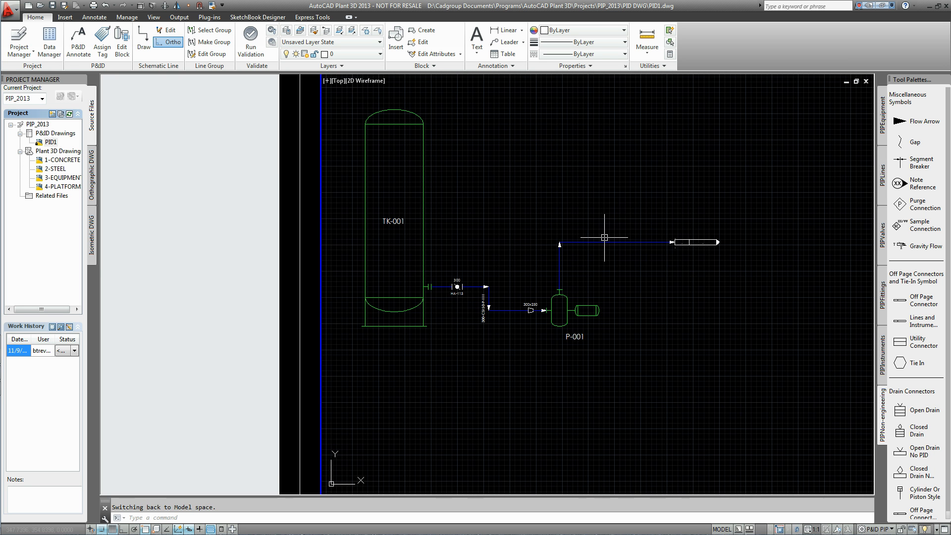
scroll(616, 223, up, 5)
click(584, 266)
right_click(583, 267)
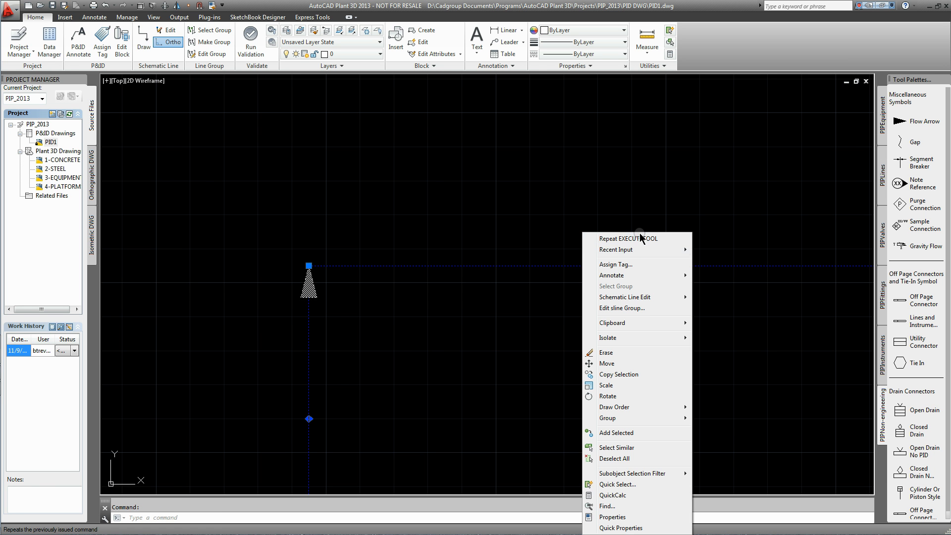
click(615, 264)
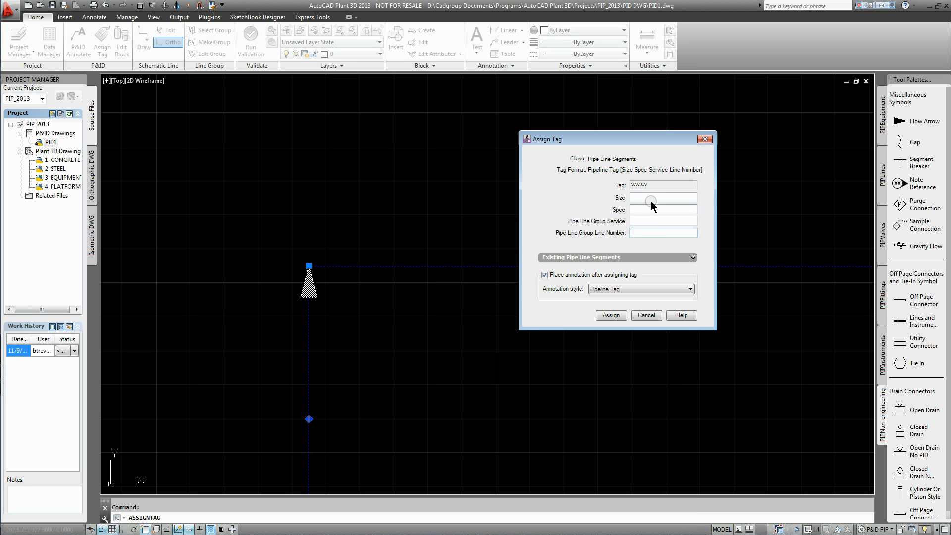
click(645, 199)
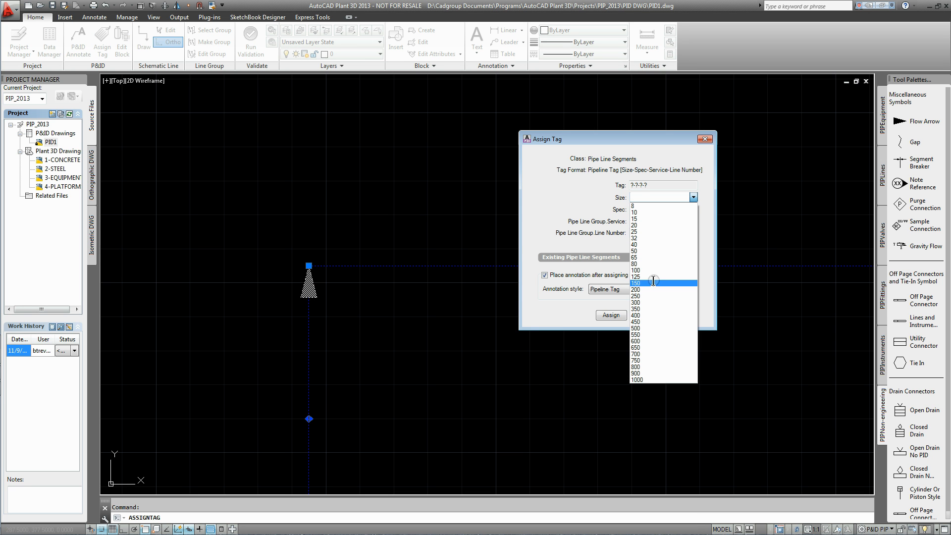
click(647, 296)
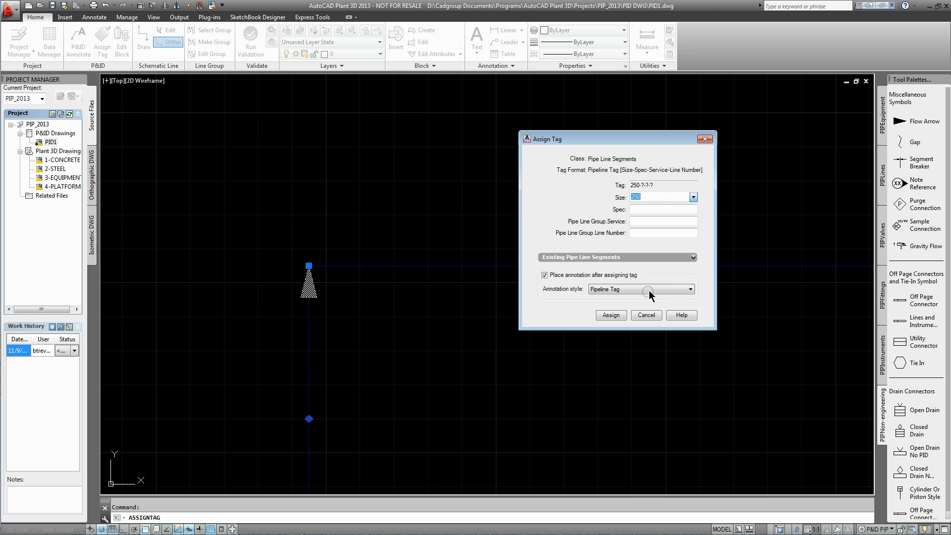
click(640, 208)
click(650, 386)
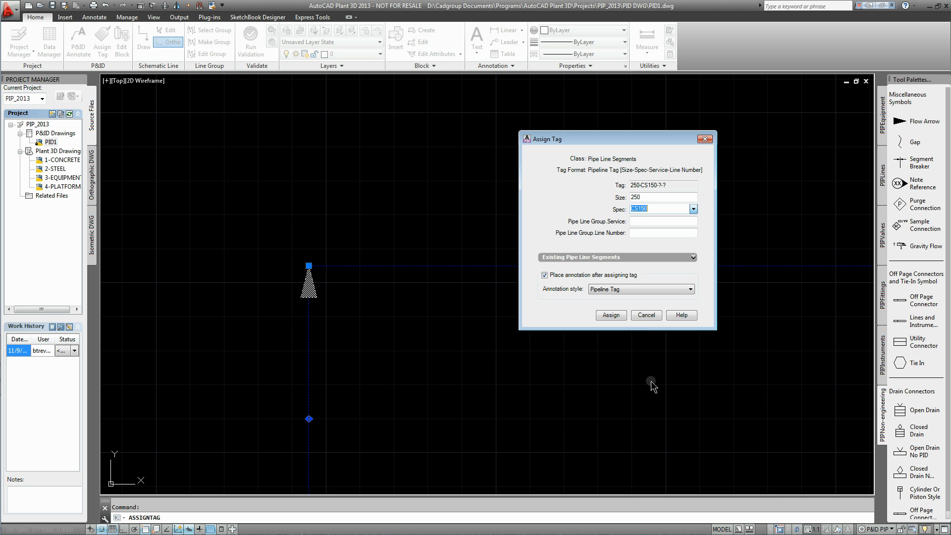
Complete the pump discharge line tag with service P - General Process and line number 222, and place its annotation above the horizontal run.
click(639, 221)
click(694, 221)
scroll(695, 353, down, 5)
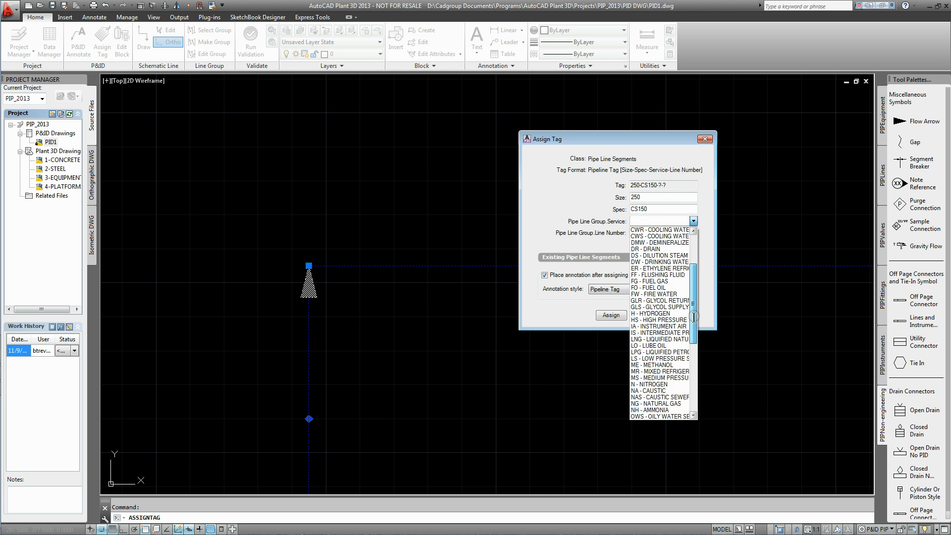
click(657, 339)
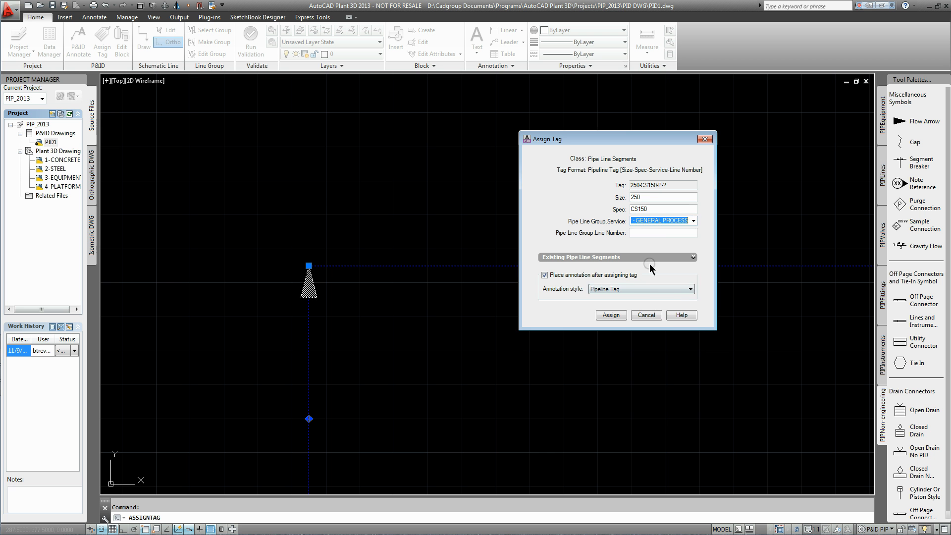
click(646, 233)
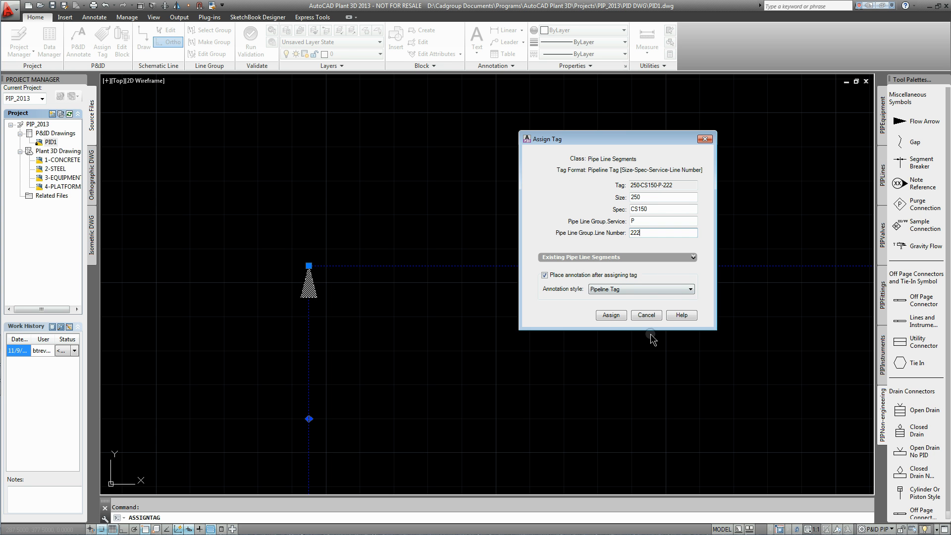
click(611, 315)
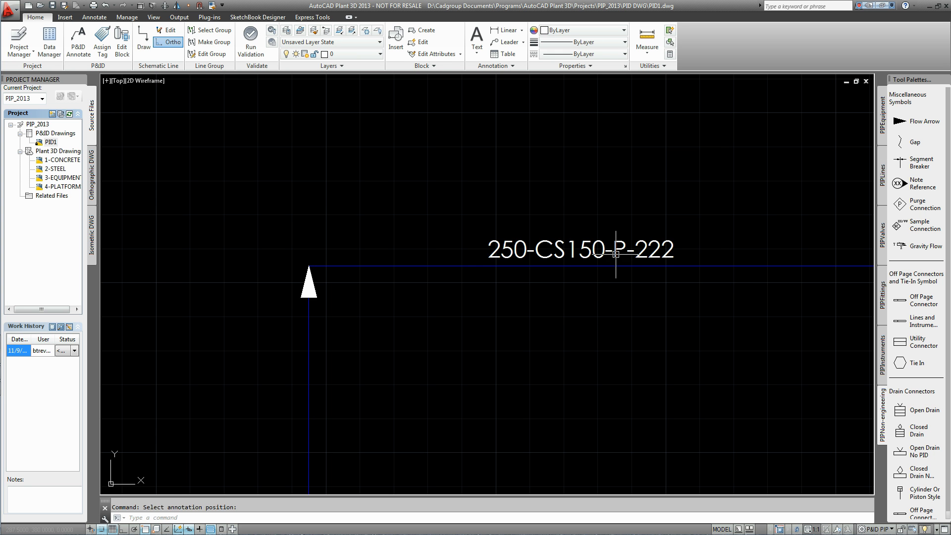
click(594, 250)
Create a new P&ID drawing named PID2 in the project's P&ID Drawings folder.
scroll(570, 220, down, 2)
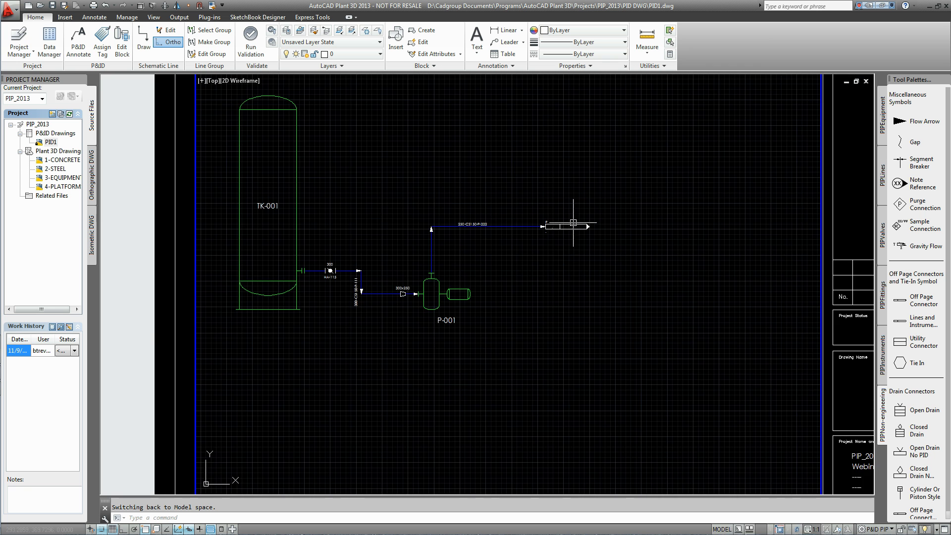
scroll(560, 216, up, 5)
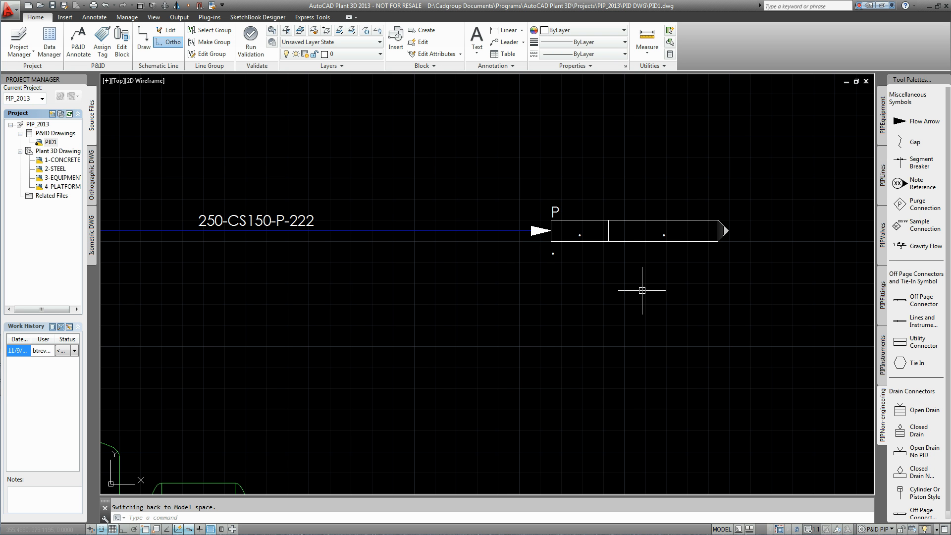
scroll(641, 286, down, 3)
middle_drag(644, 291, 636, 253)
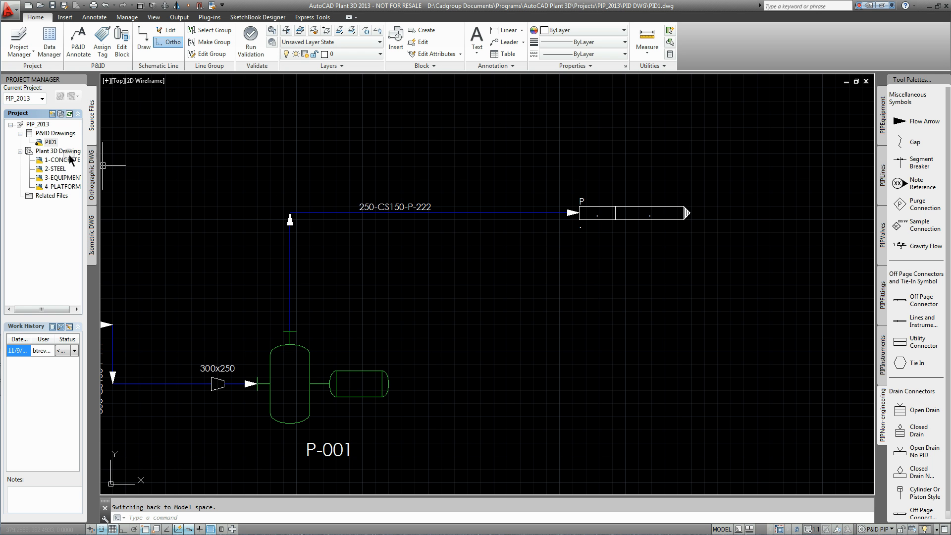
click(52, 133)
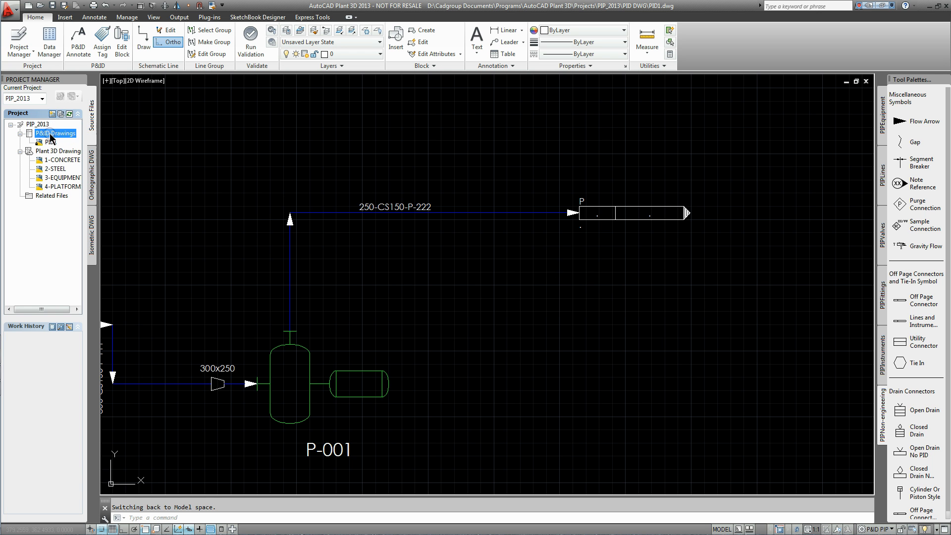
click(53, 113)
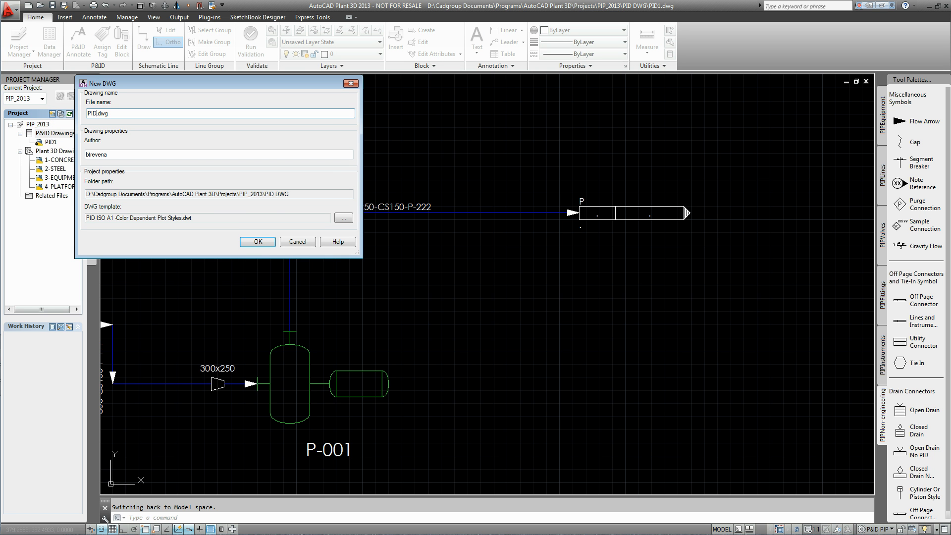
click(258, 241)
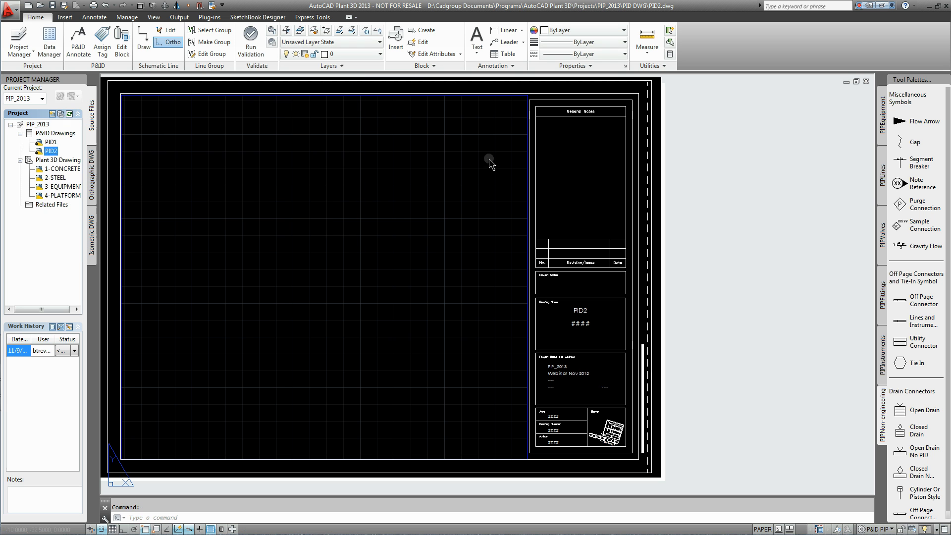
Insert the first TEMA type exchanger in the upper middle of the sheet, tag it E-001 and place the tag inside its shell.
click(882, 121)
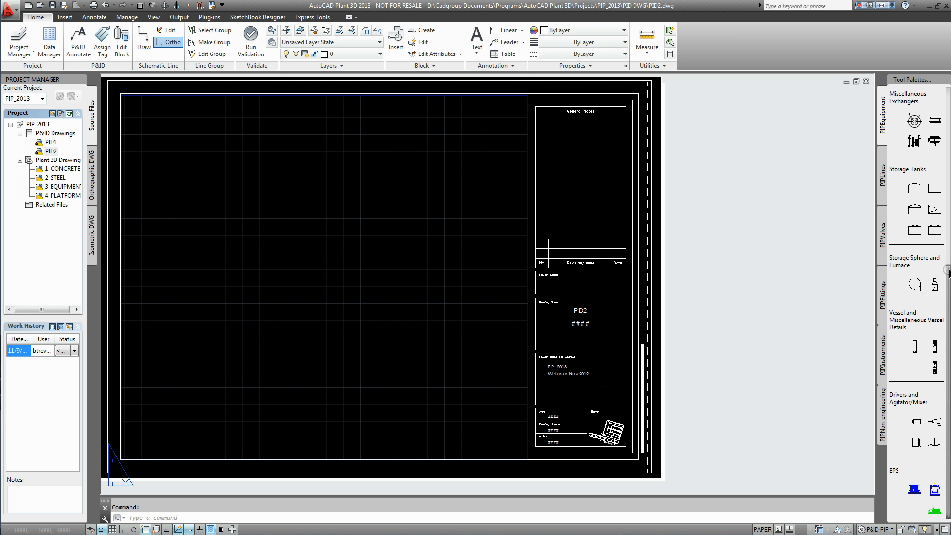
scroll(947, 271, up, 5)
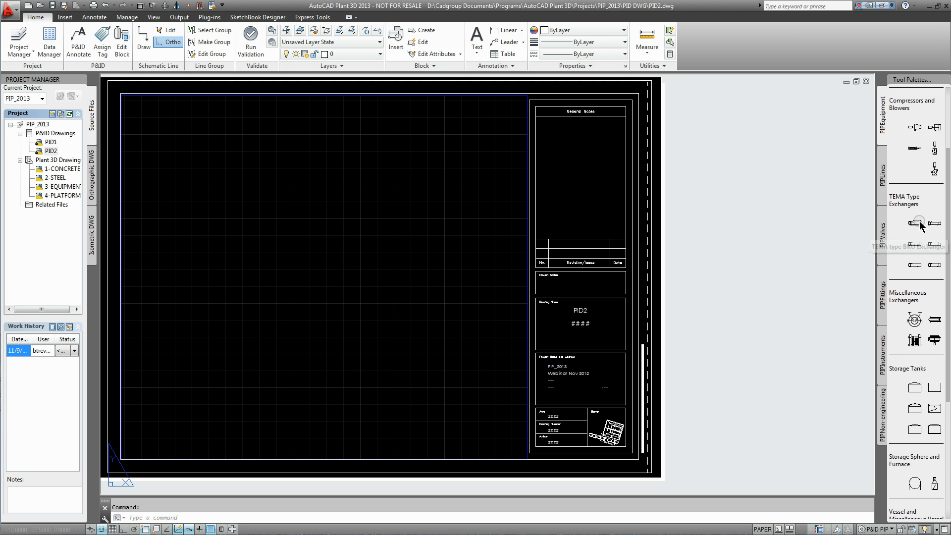
click(919, 225)
click(270, 192)
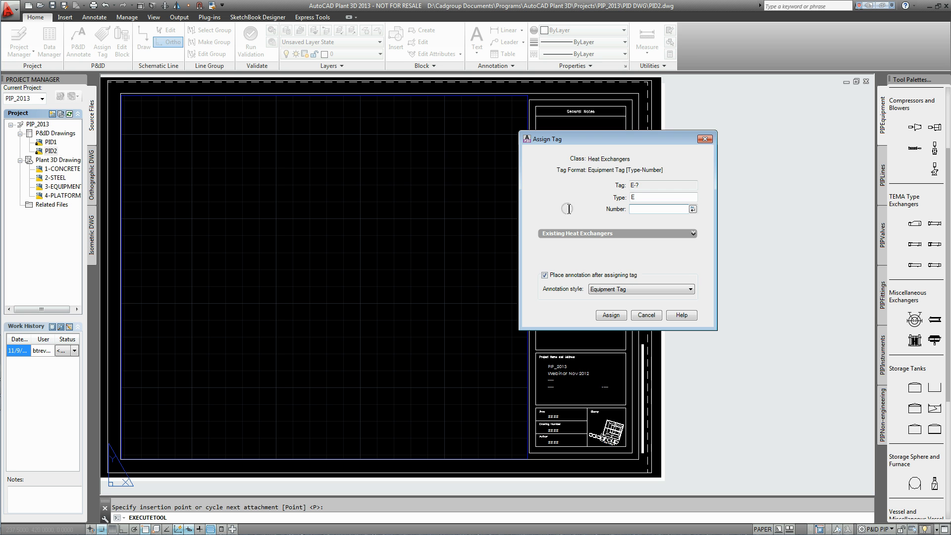
click(612, 316)
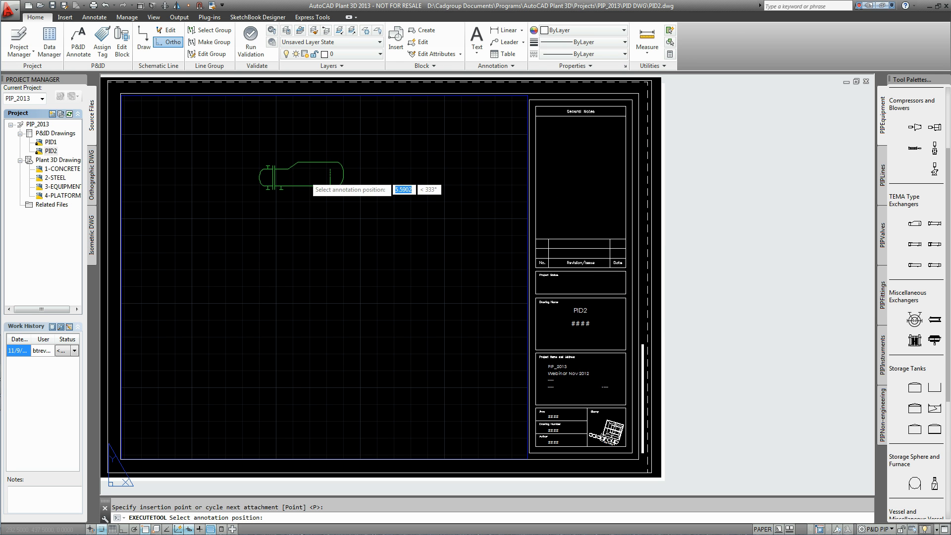
click(304, 177)
Draw a primary-style process line from the sheet's left side horizontally and then up to the lower left nozzle of exchanger E-001.
click(883, 166)
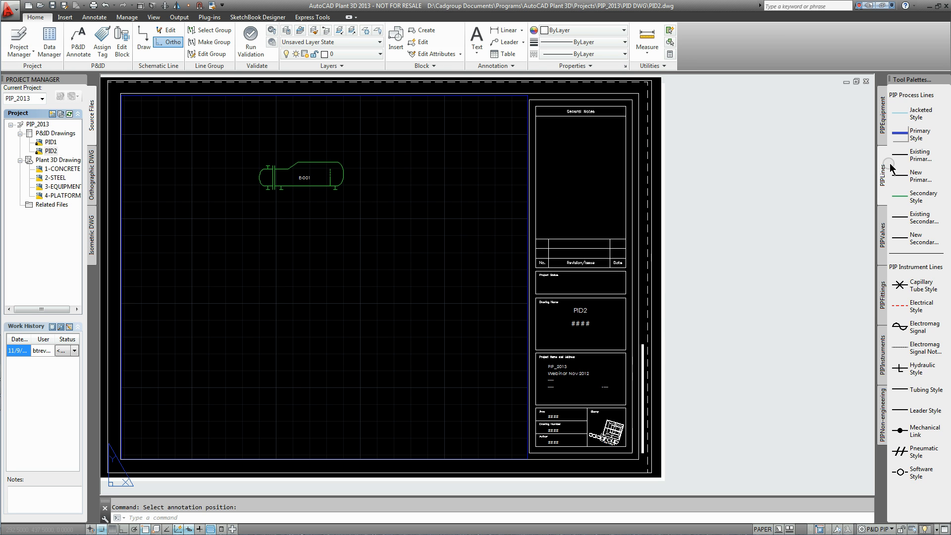
click(899, 135)
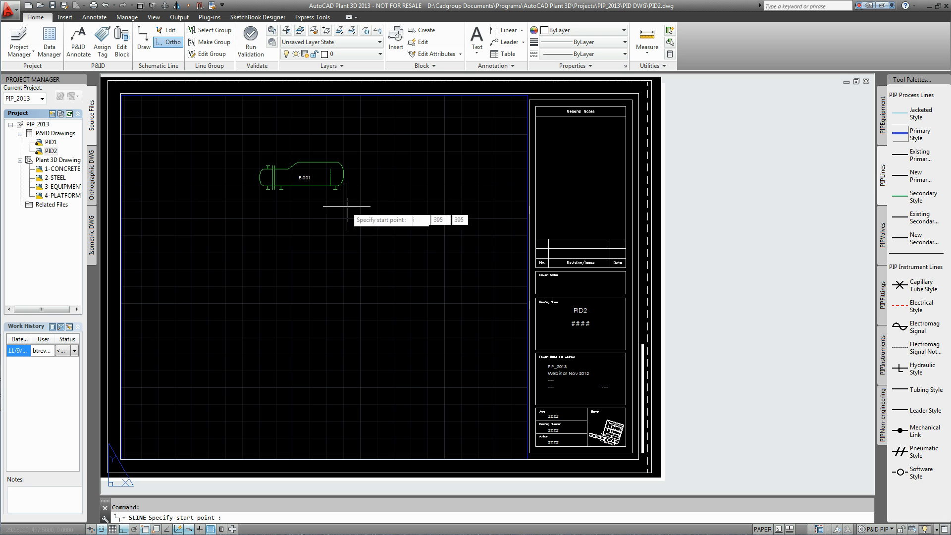
click(158, 218)
click(266, 212)
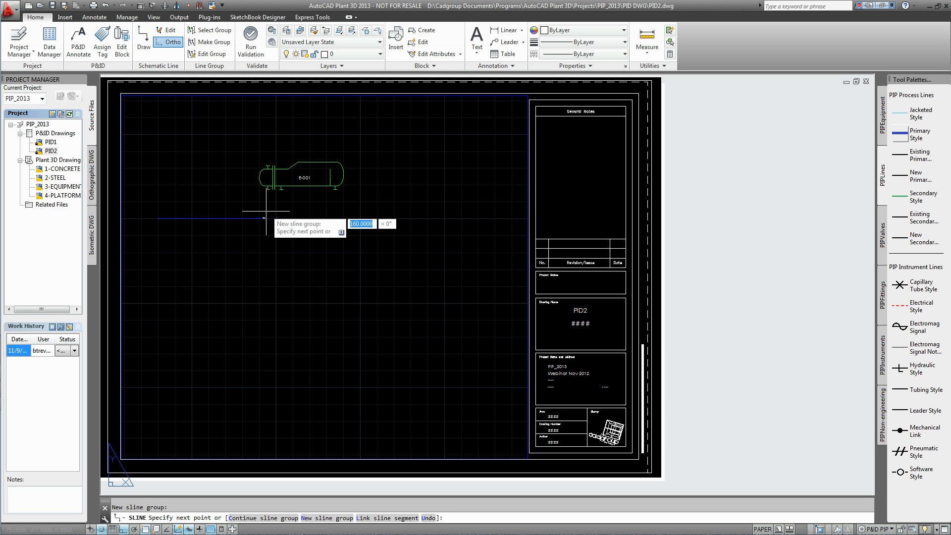
click(267, 188)
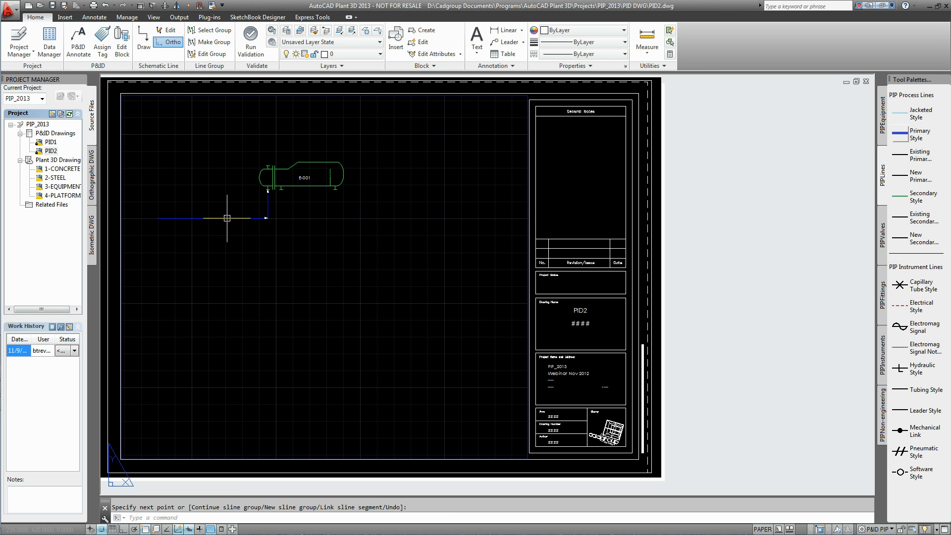
mouse_move(227, 218)
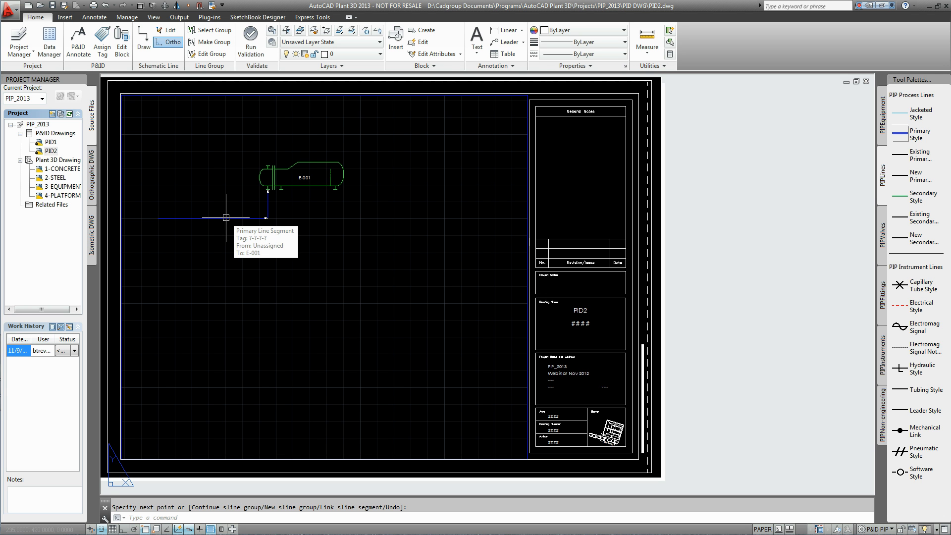
key(Escape)
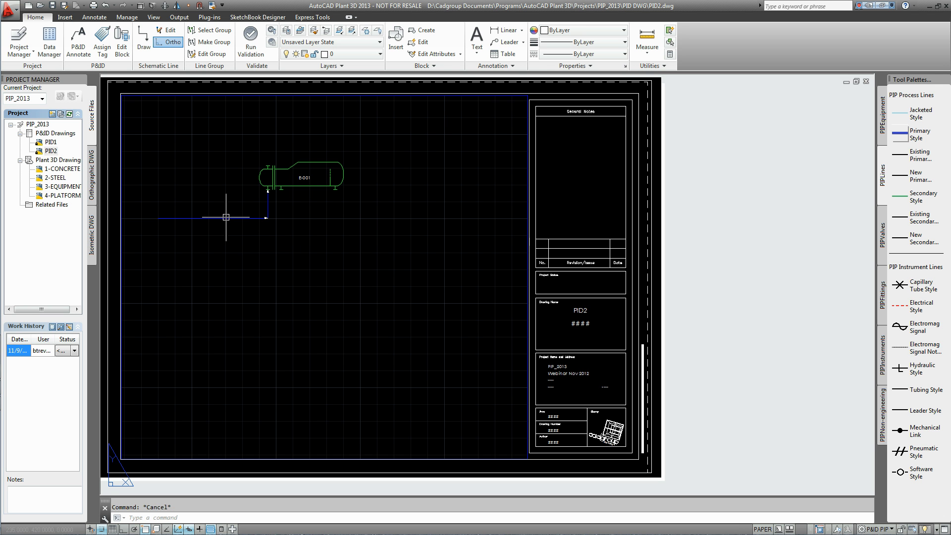
Connect PID1's off-page connector to PID2 by creating a new connector at the free end of the exchanger inlet line.
double_click(50, 142)
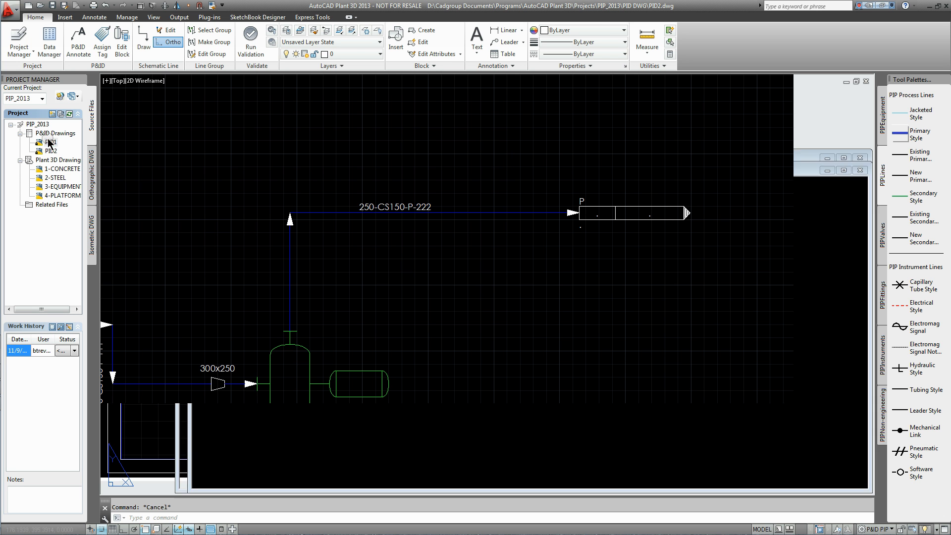
click(653, 213)
right_click(653, 213)
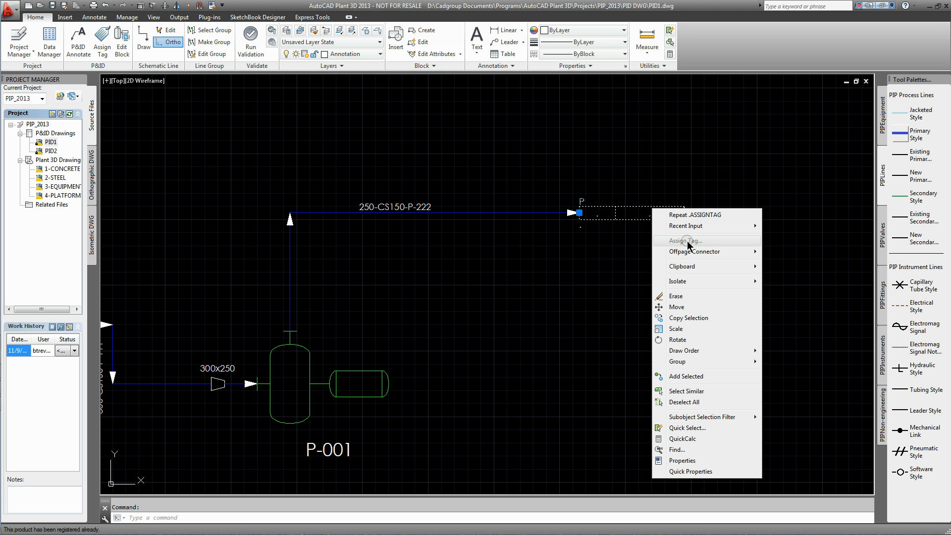
mouse_move(699, 256)
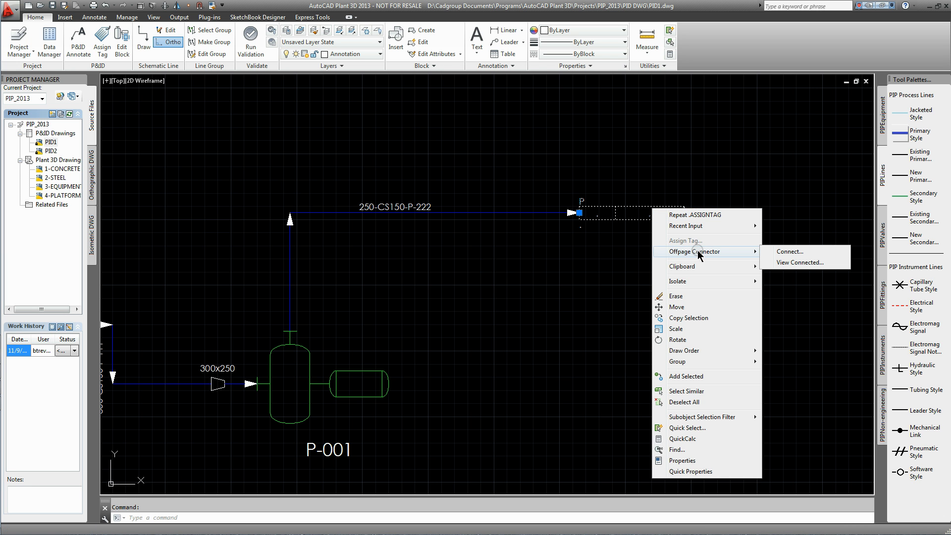
click(788, 252)
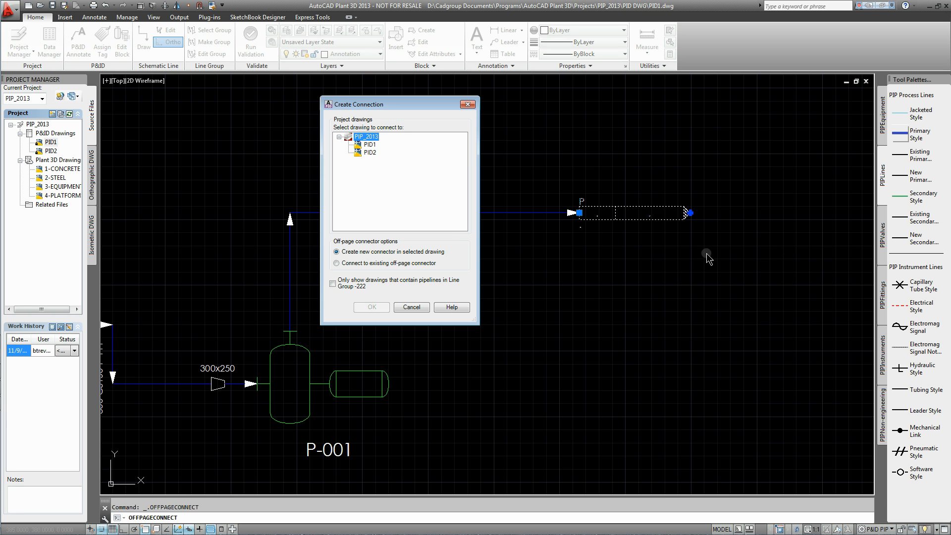
click(371, 153)
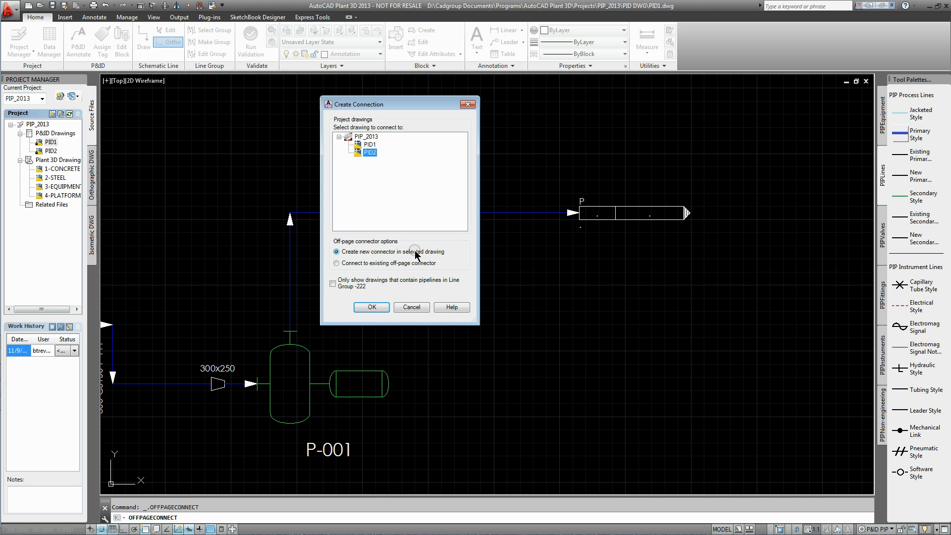
click(372, 307)
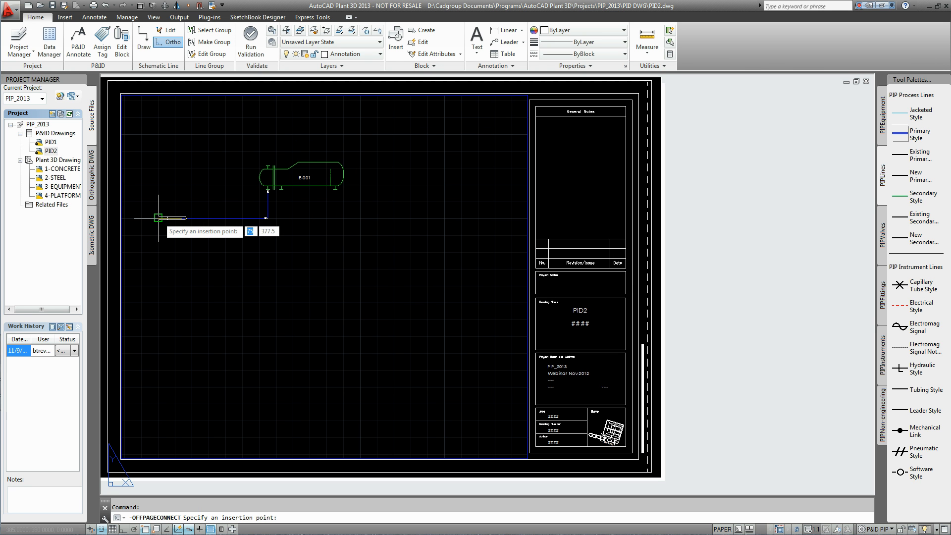
click(267, 218)
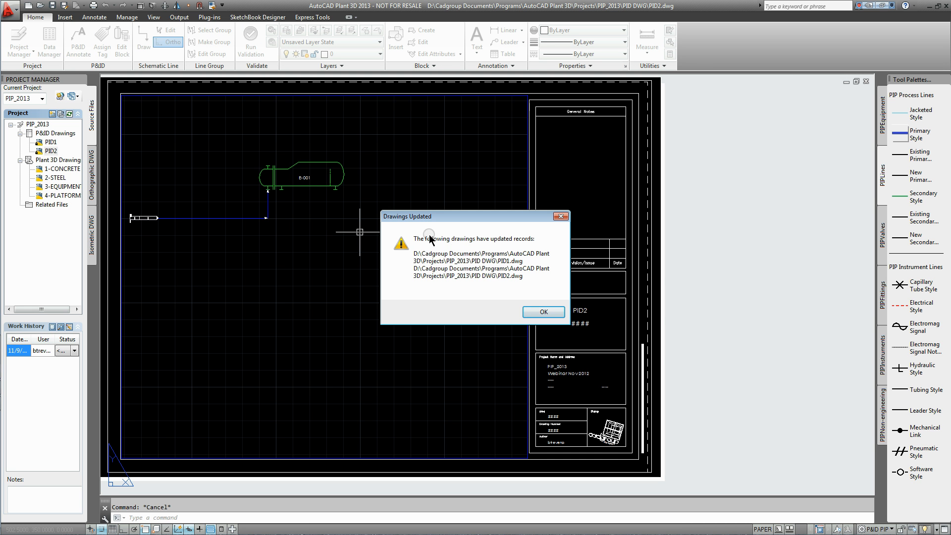
click(543, 312)
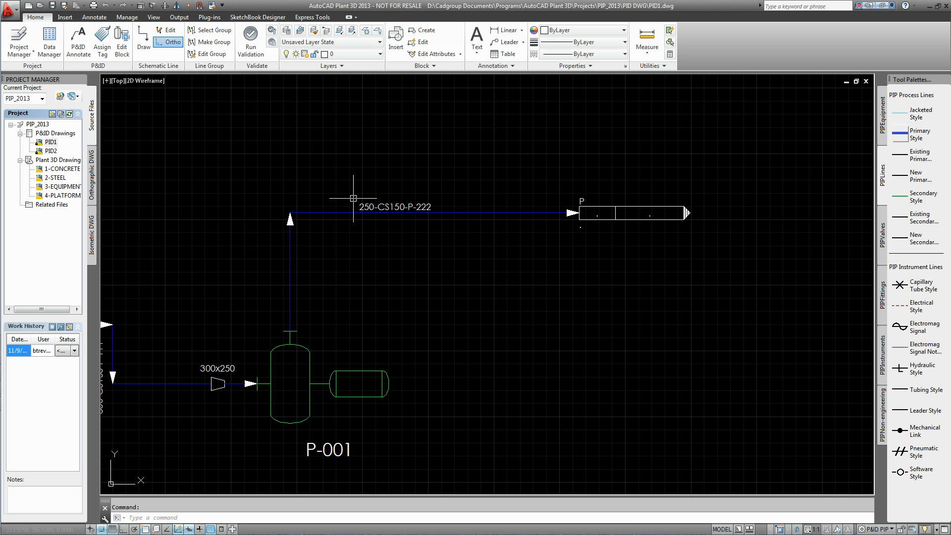
Reopen PID2 and set the DWG Number property of drawing PID1 to PID_1.
double_click(50, 151)
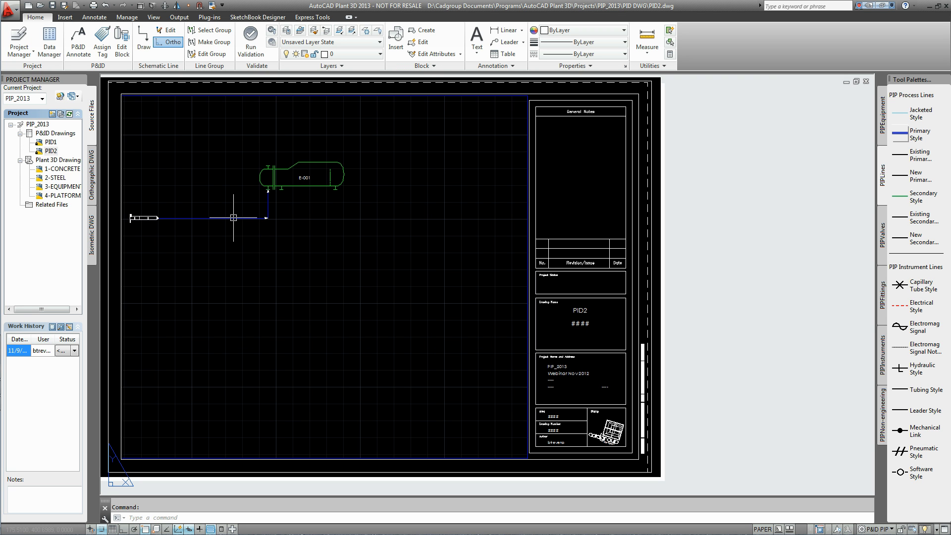
mouse_move(233, 218)
right_click(52, 142)
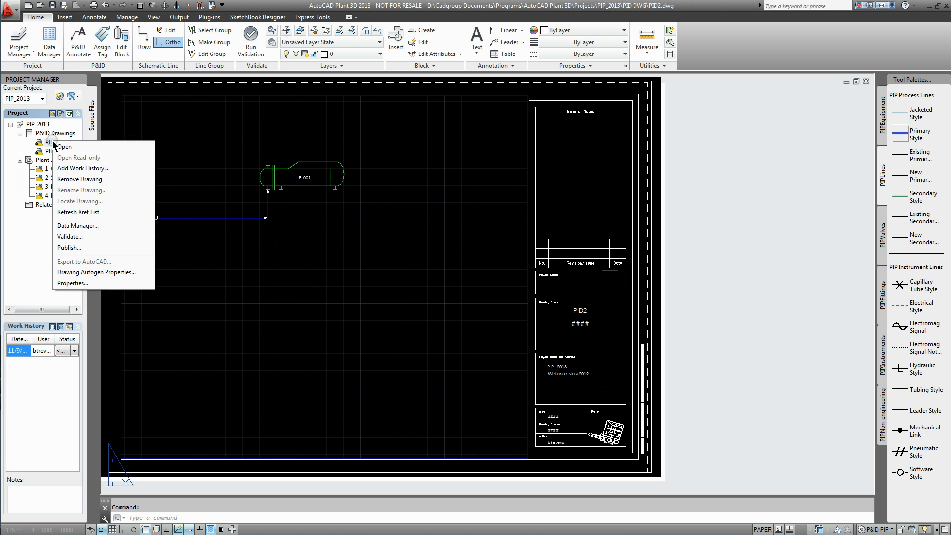
click(68, 284)
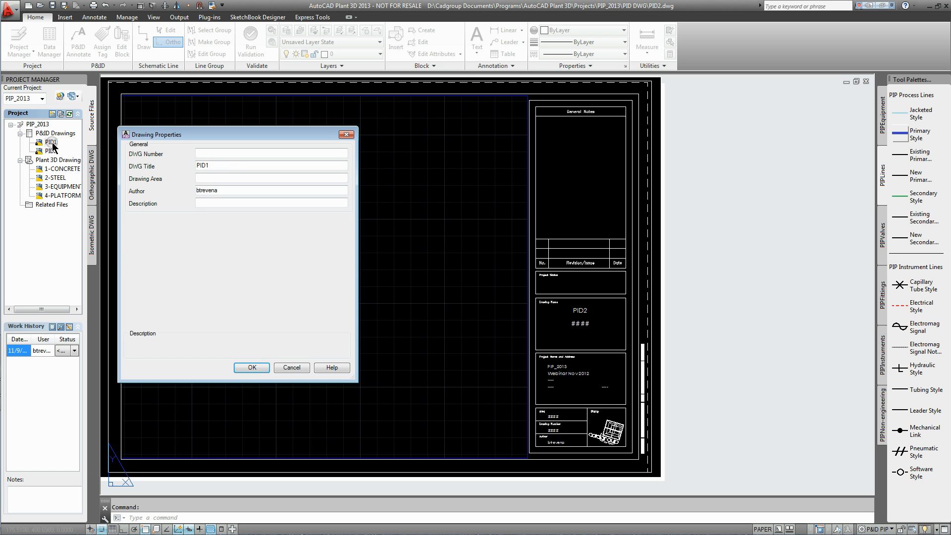
click(218, 156)
click(209, 151)
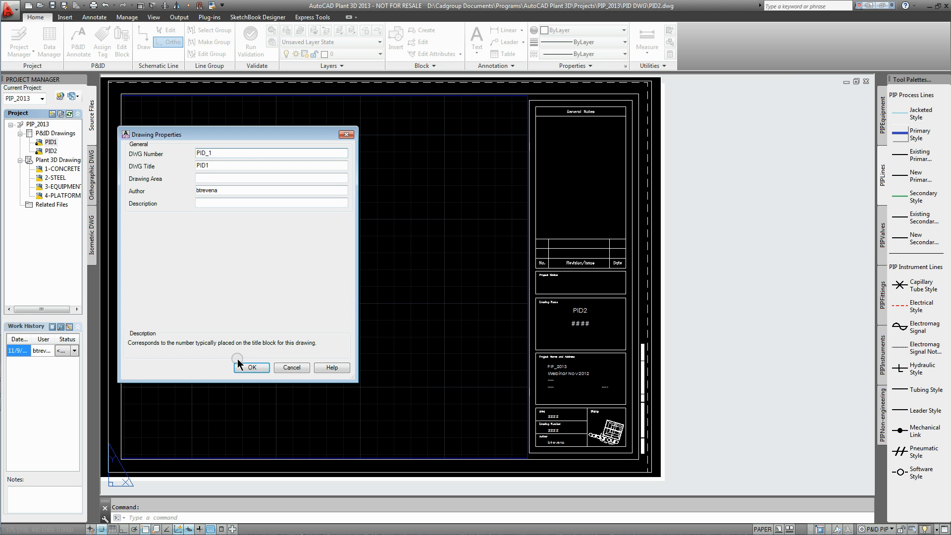
click(252, 367)
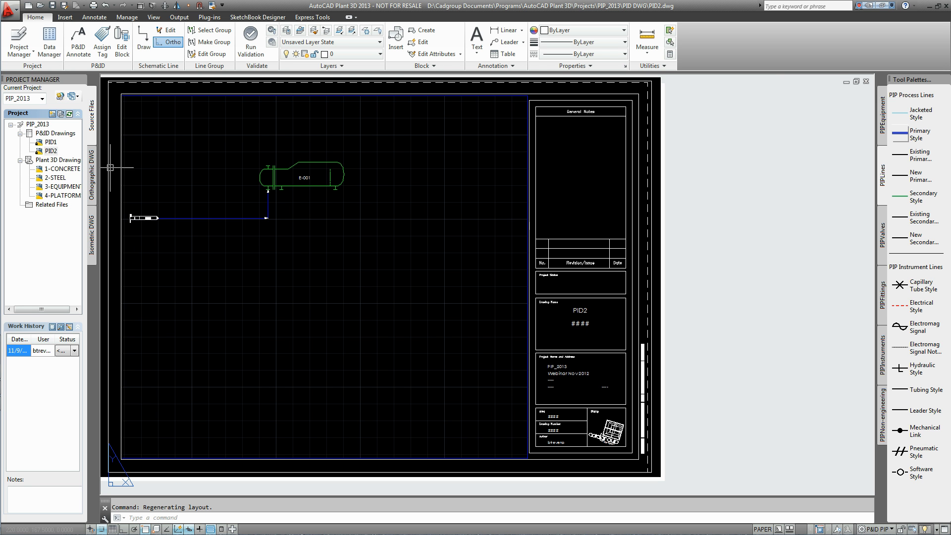
Set the DWG Number property of drawing PID2 to PID_2.
right_click(51, 151)
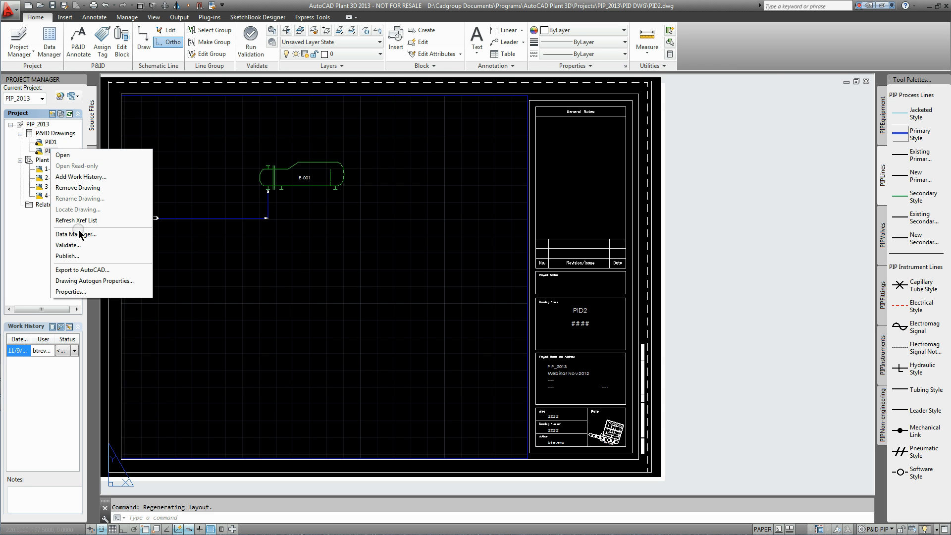
click(79, 292)
click(220, 152)
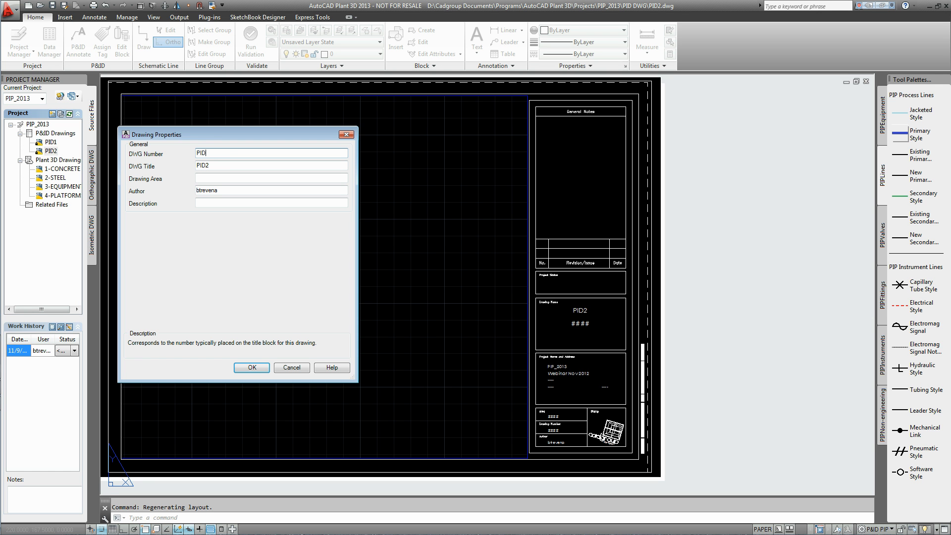
text(PID_2)
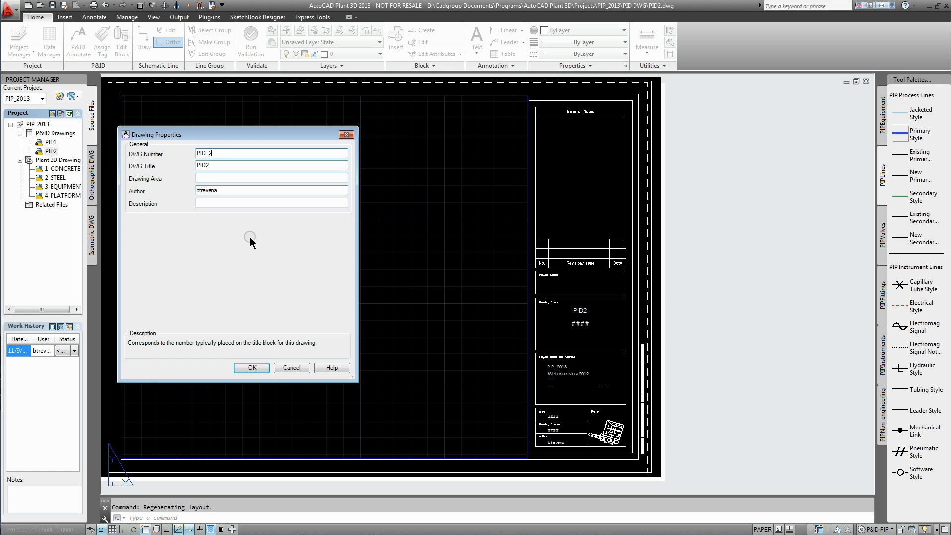
click(252, 368)
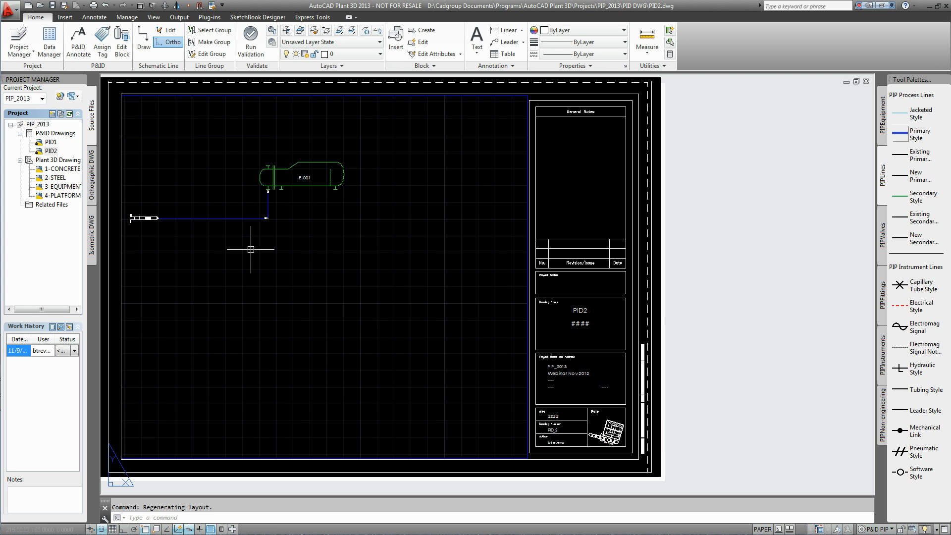
Give PID2's off-page connector the Connector Number 2 and the Origin or Destination "Column".
scroll(142, 216, up, 5)
middle_drag(143, 218, 381, 257)
scroll(381, 257, up, 4)
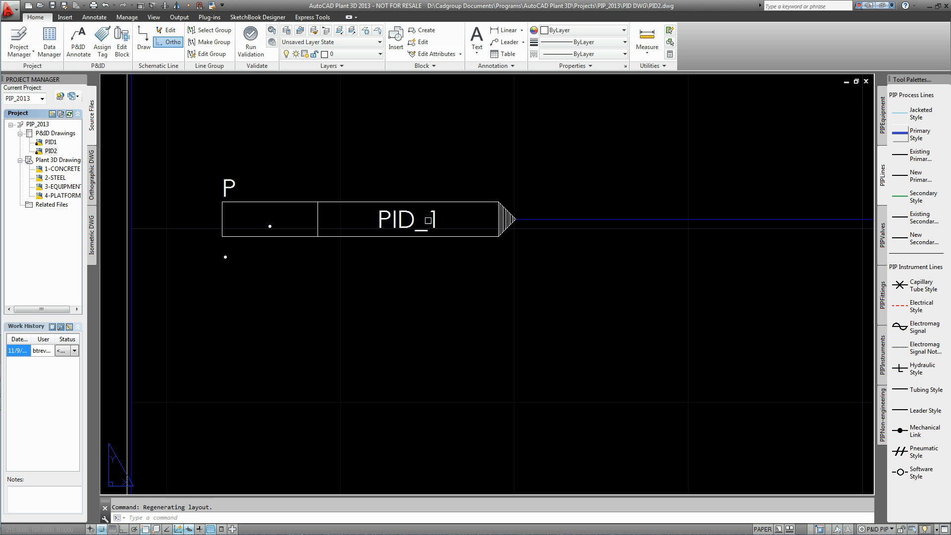
click(281, 234)
right_click(281, 236)
click(313, 489)
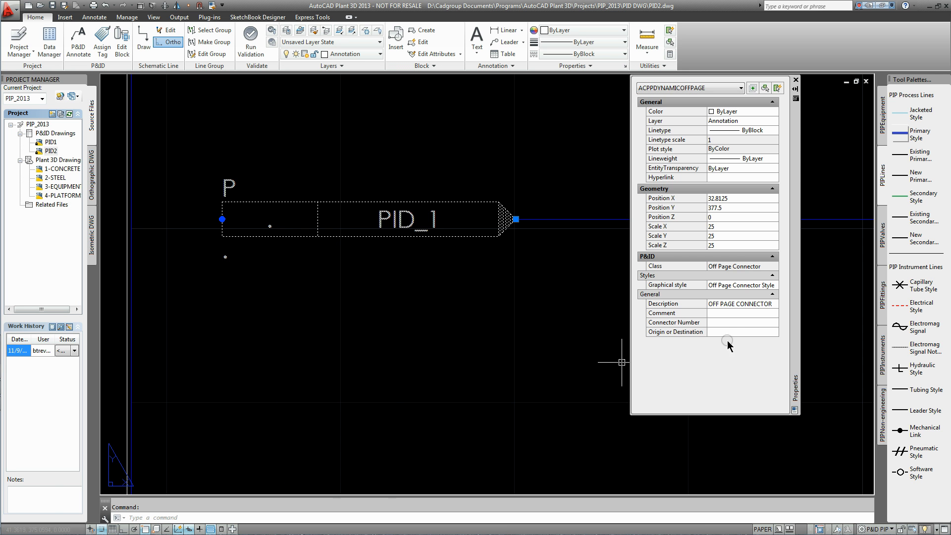
click(719, 321)
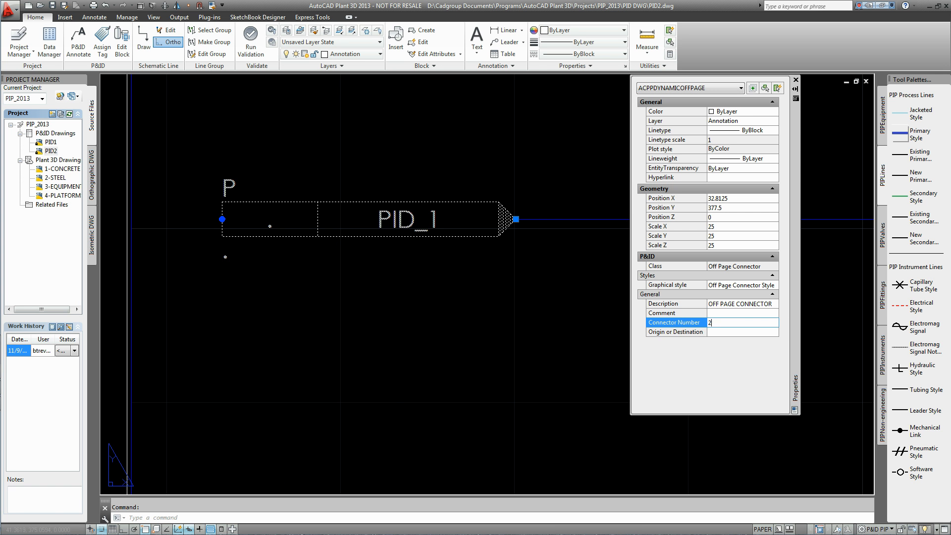
click(719, 331)
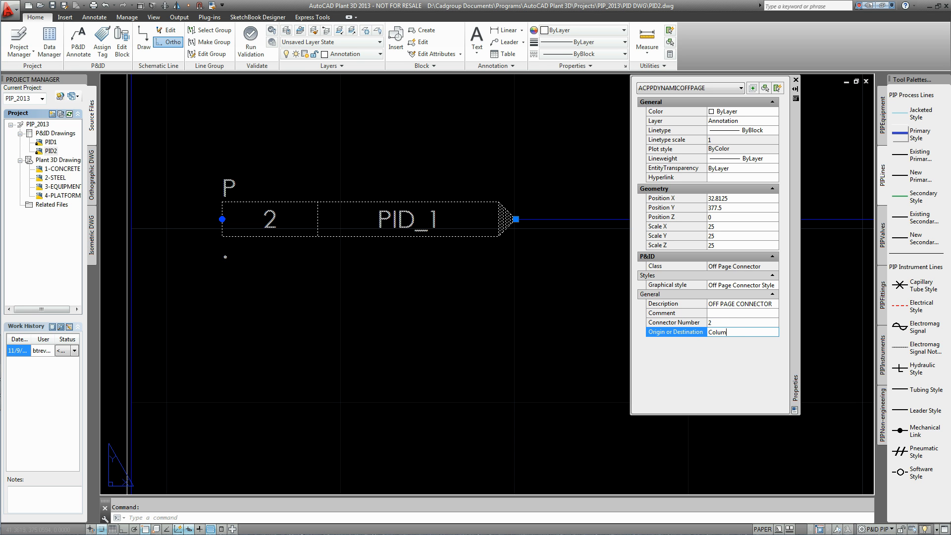
click(751, 316)
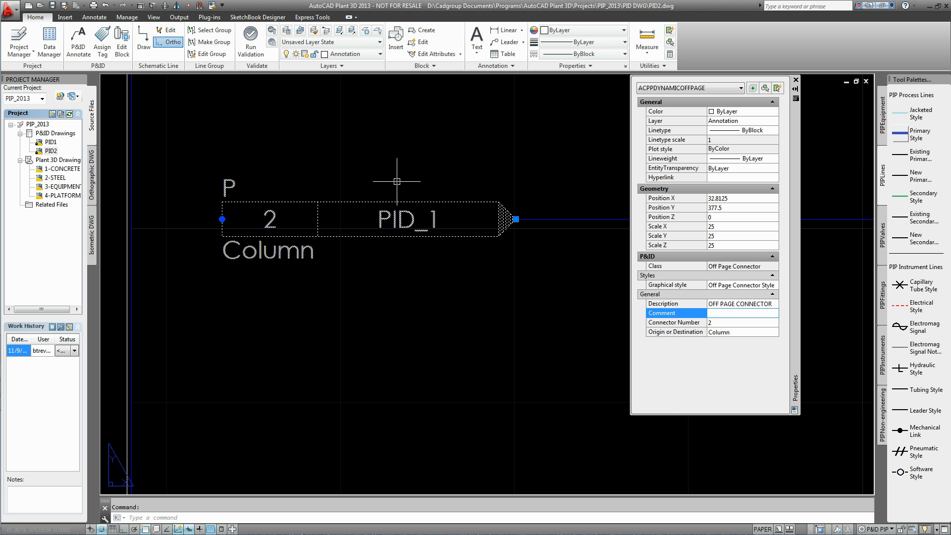
key(Escape)
Open the Data Manager and switch it from the current drawing's data to P&ID Project Data.
click(49, 44)
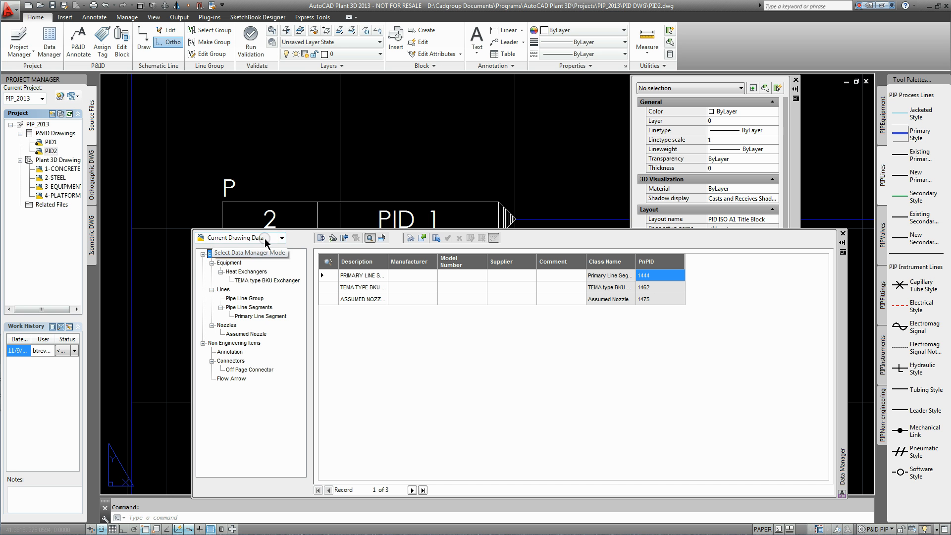
click(282, 239)
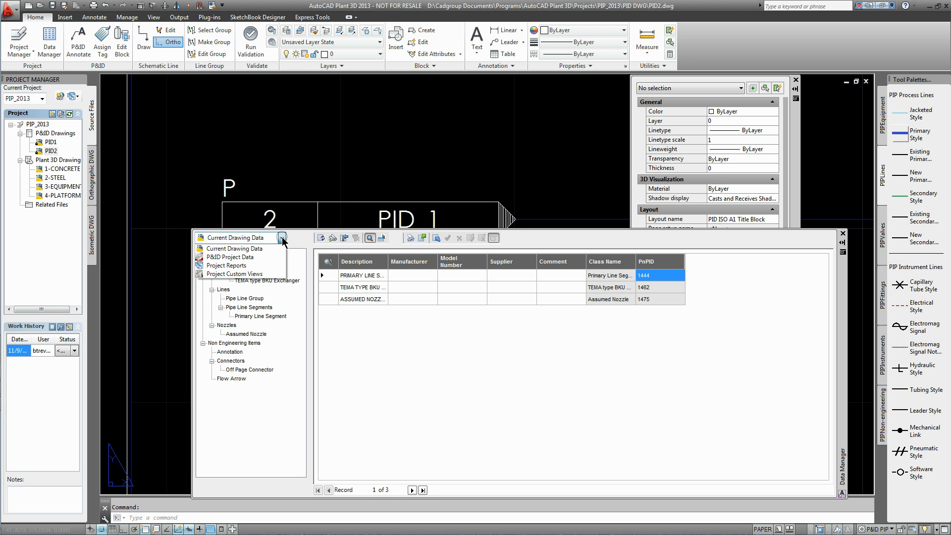
click(240, 258)
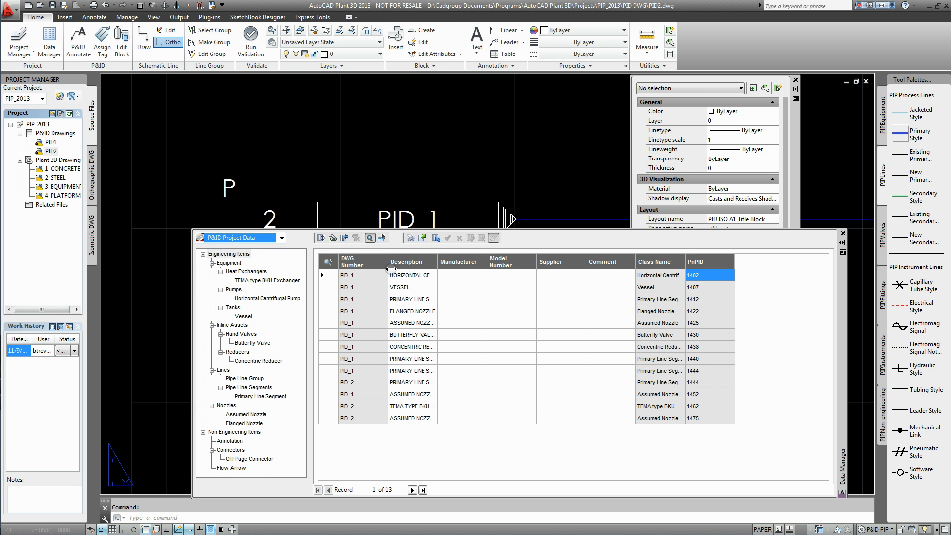
Collapse the class tree's groups, expand Equipment and examine the project's equipment records across all their property columns.
click(212, 263)
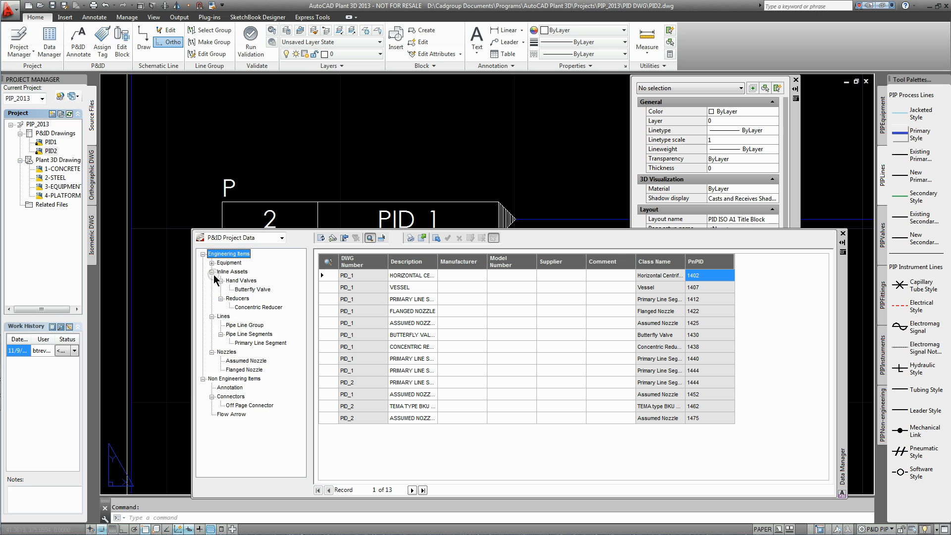
click(212, 272)
click(212, 281)
click(212, 290)
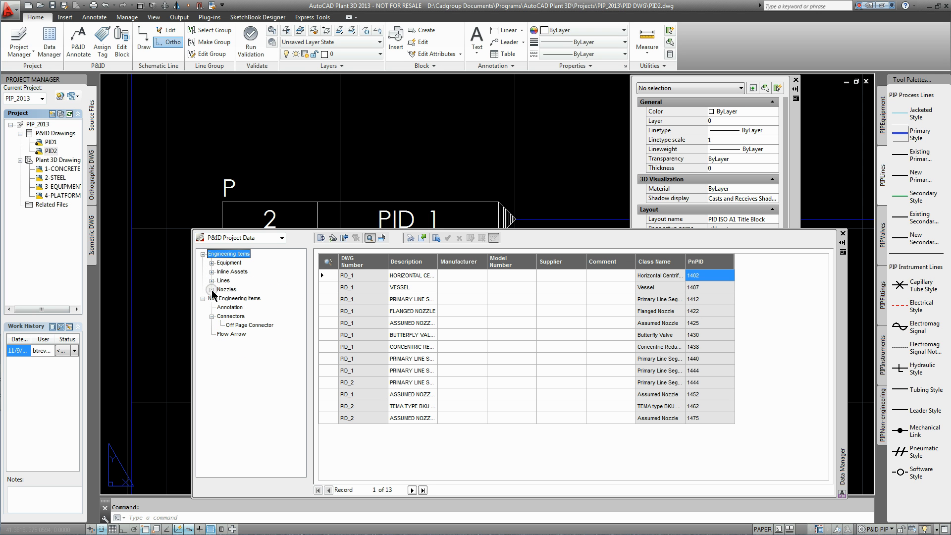
click(212, 316)
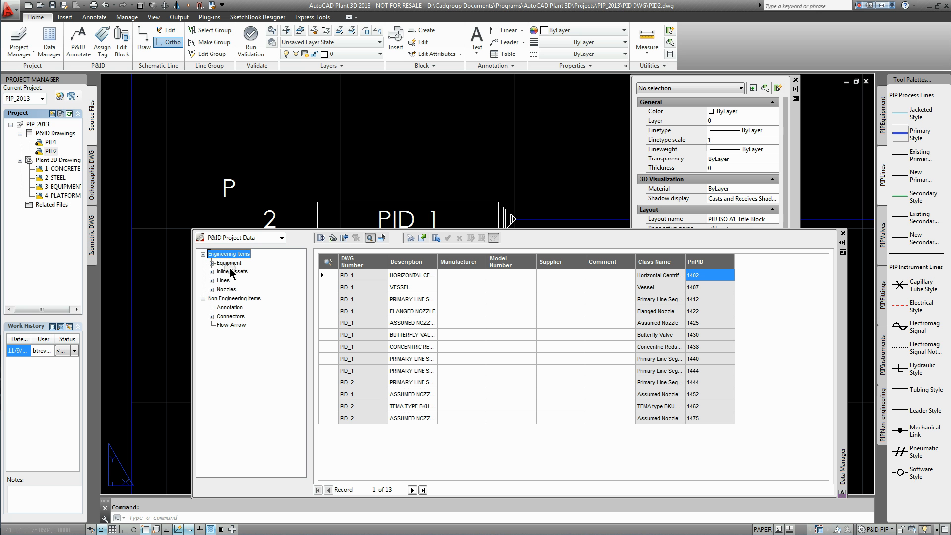
click(212, 263)
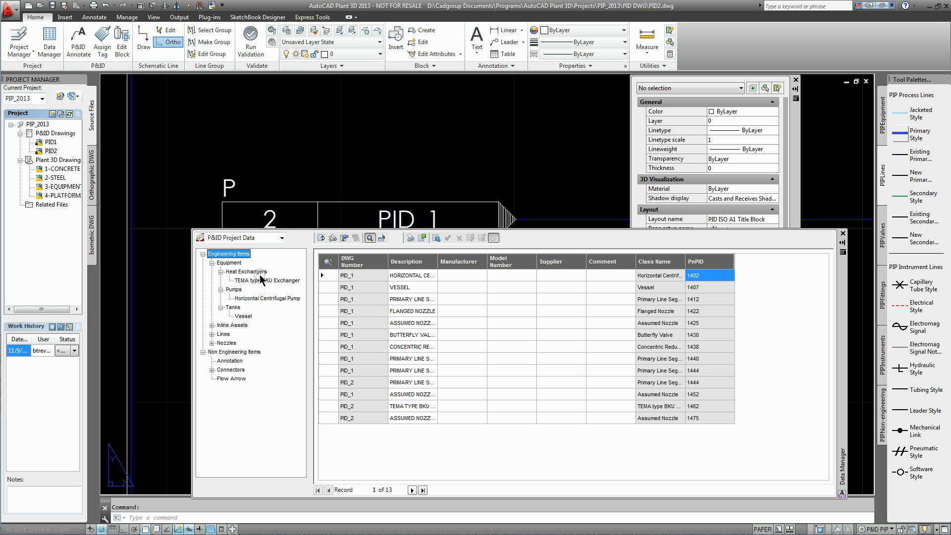
click(234, 263)
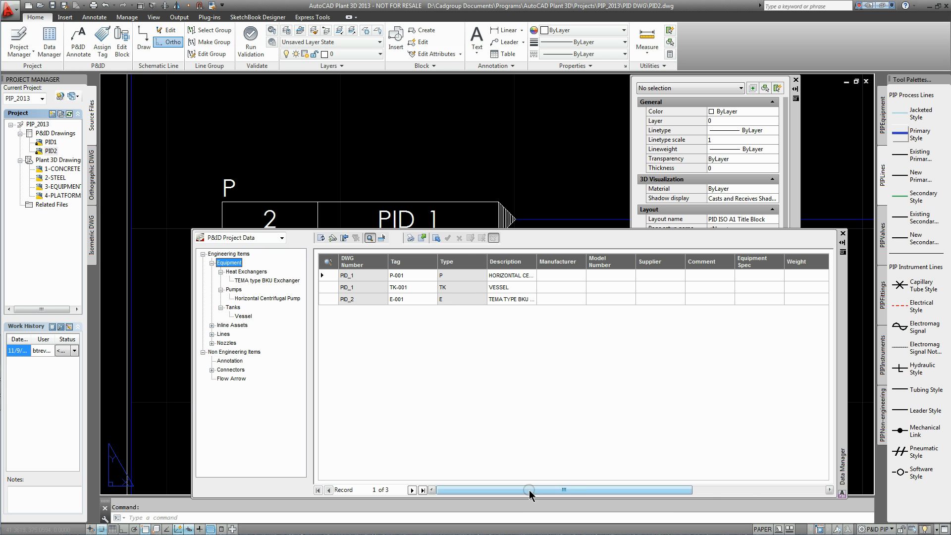
drag(560, 491, 740, 505)
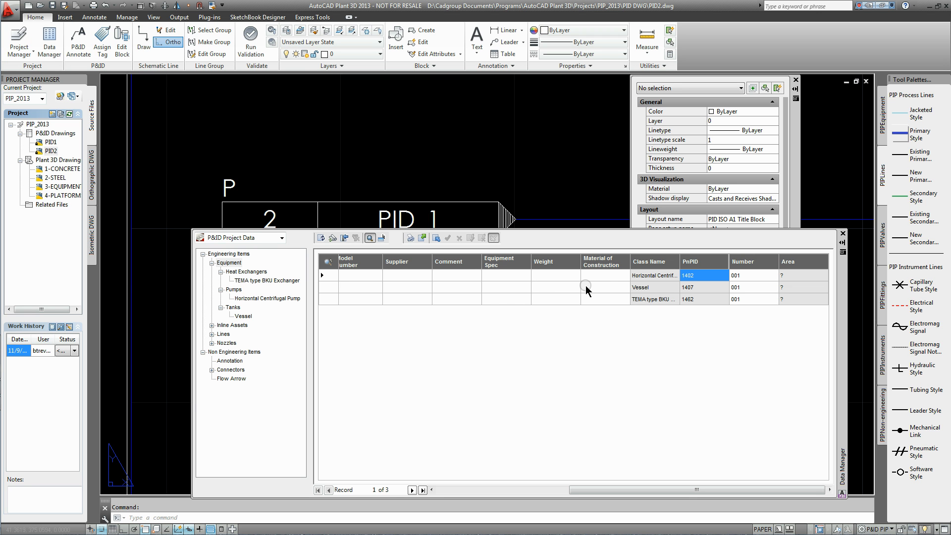
click(551, 275)
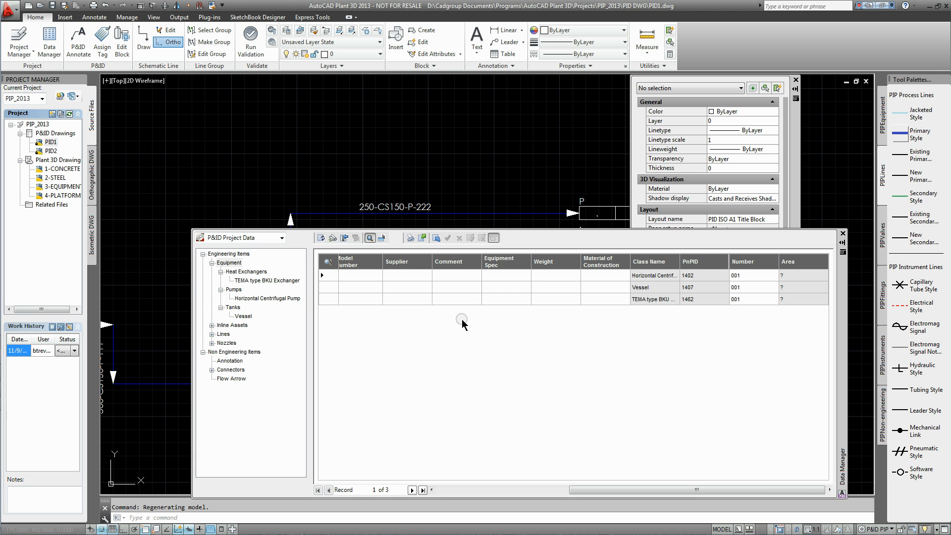
Export the displayed Equipment data, including the active node and all child nodes, to the PIP_2013-Equipment spreadsheet in Documents.
click(230, 264)
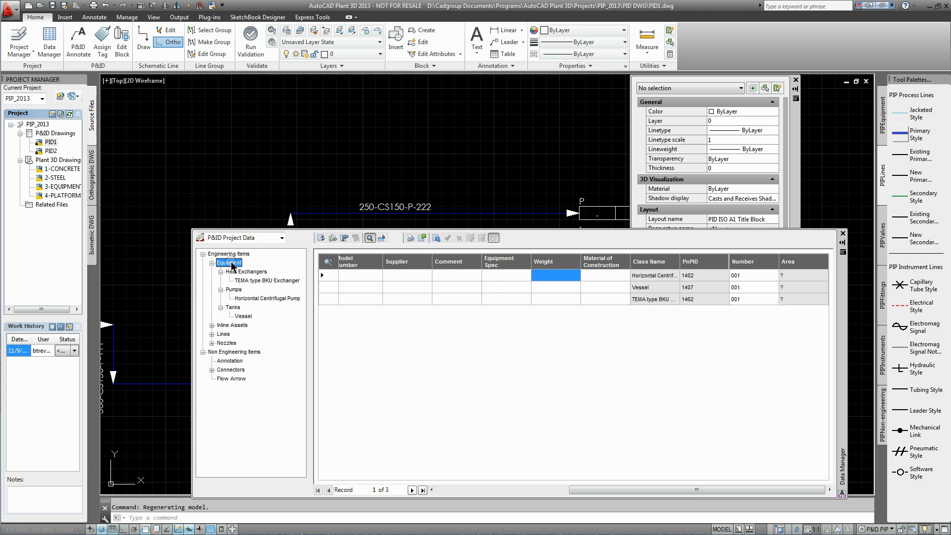
click(423, 239)
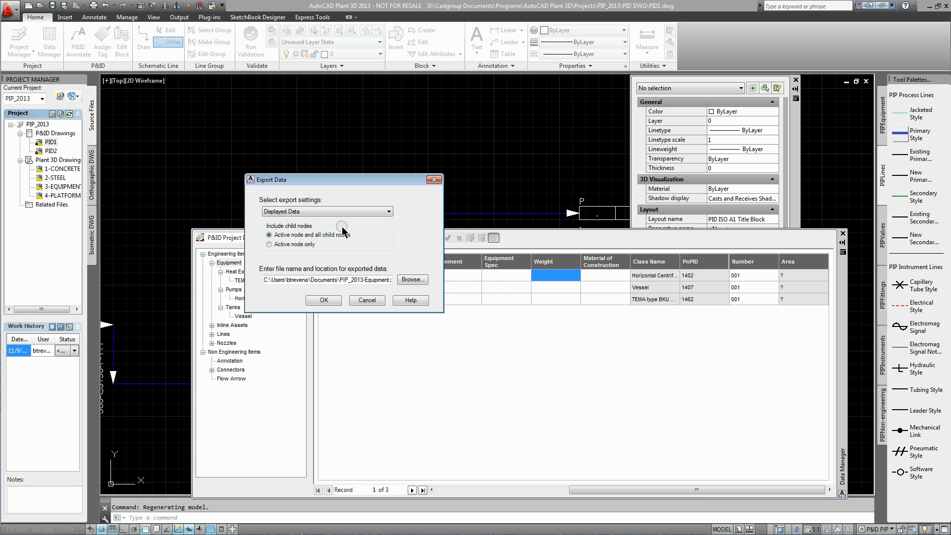
click(323, 301)
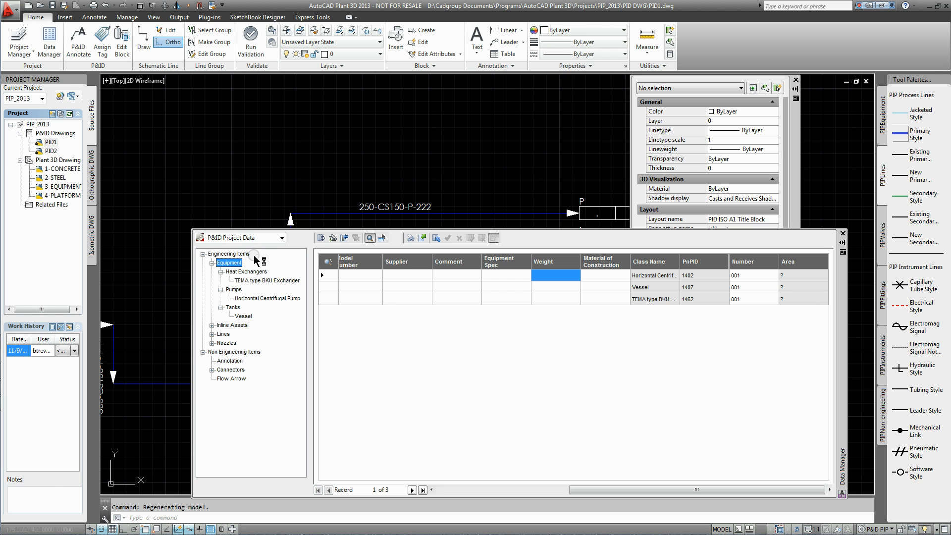
Switch to Excel and open PIP_2013-Equipment.xls from the Documents library, accepting the file format mismatch.
mouse_move(2, 144)
click(19, 47)
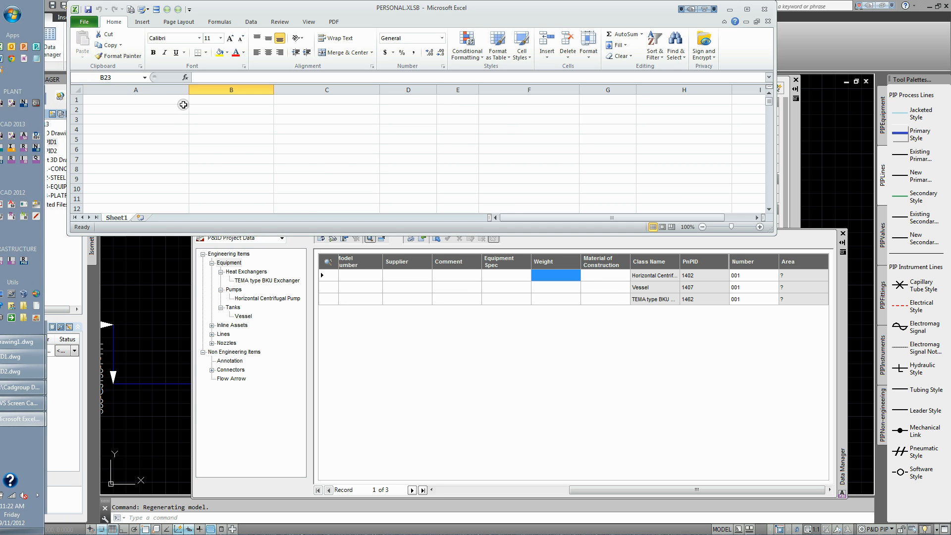
click(85, 23)
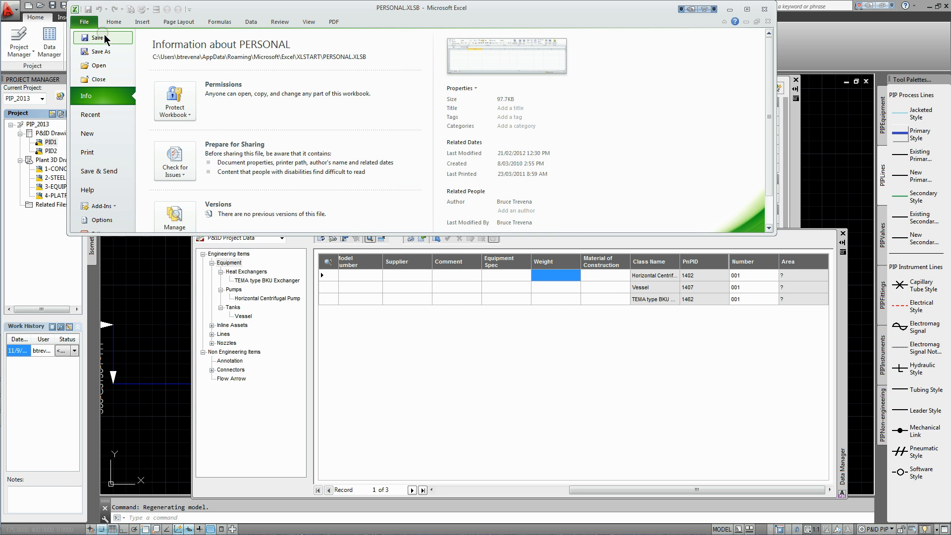
click(99, 65)
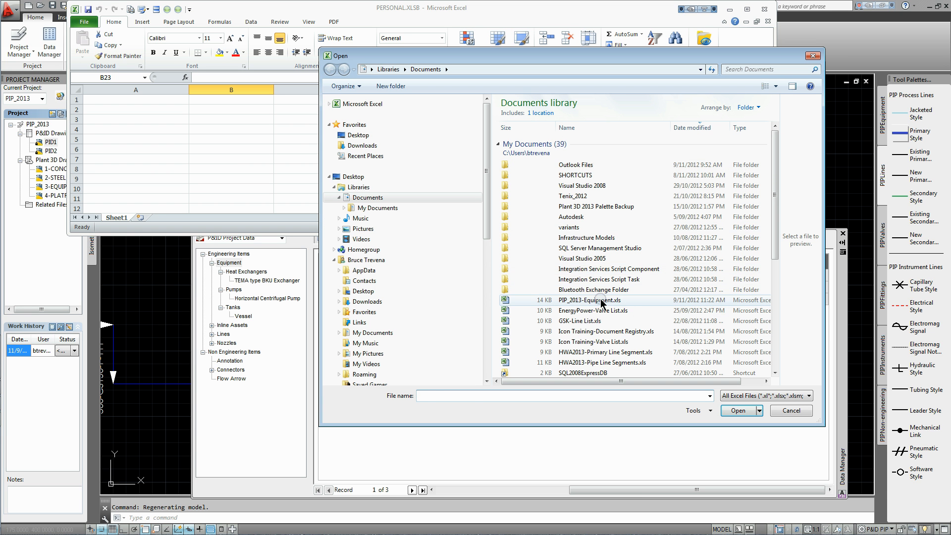
click(606, 301)
click(738, 411)
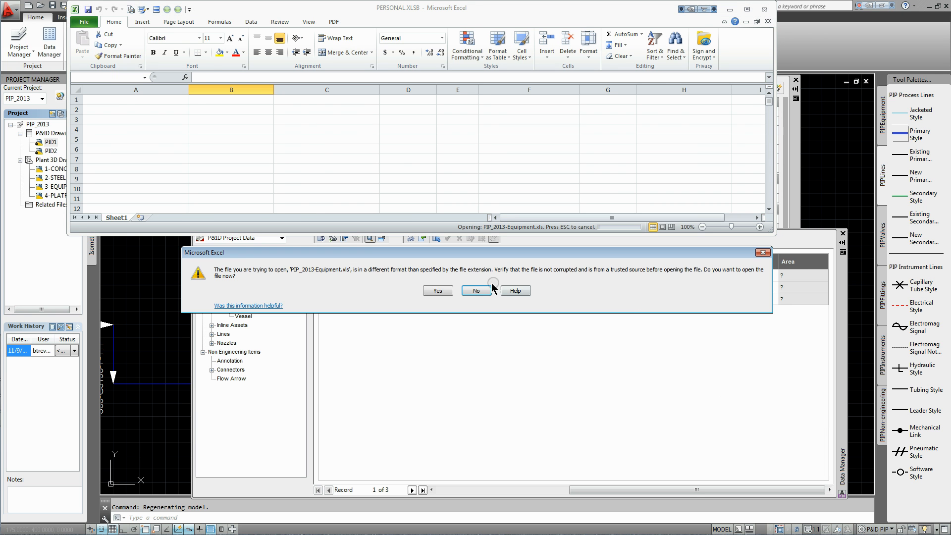
click(438, 291)
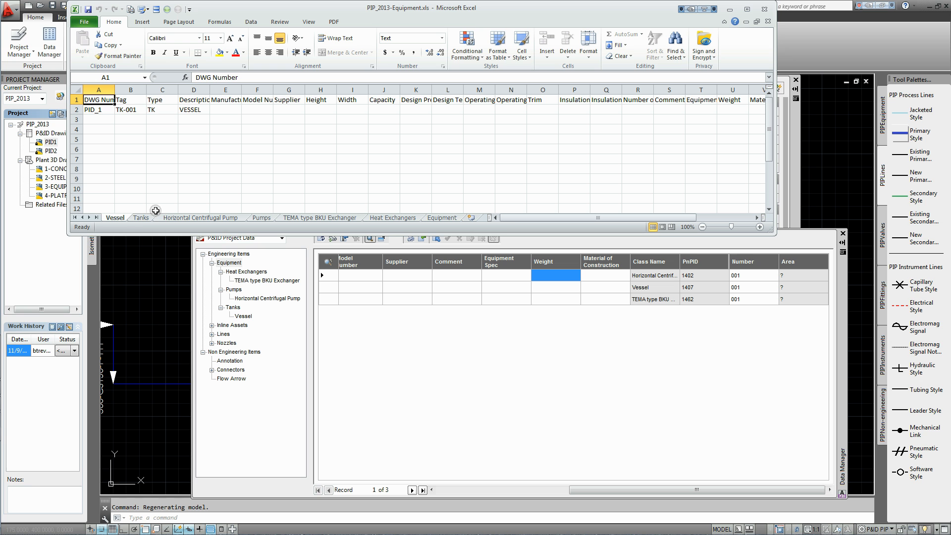
Review the exported sheets from Tanks through pumps and heat exchangers to the combined Equipment sheet.
click(140, 219)
click(171, 218)
click(259, 218)
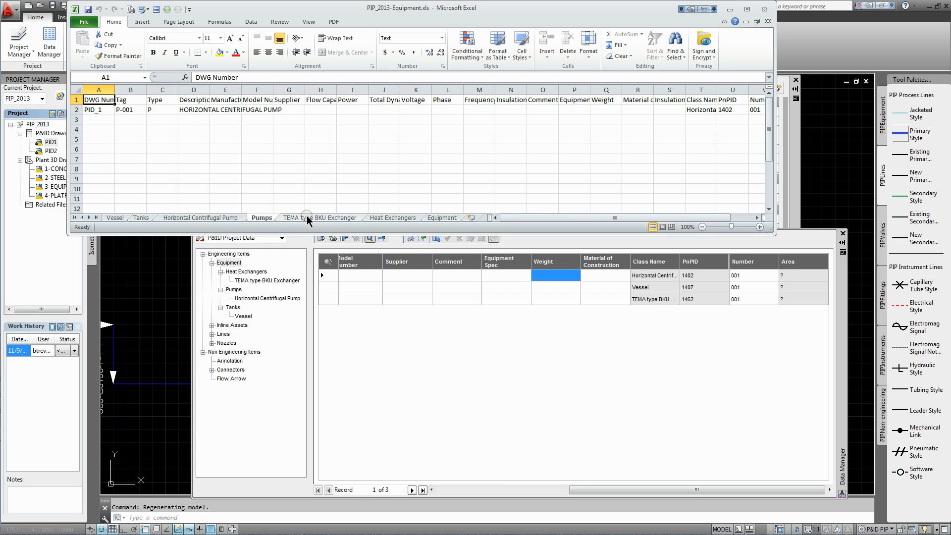
click(322, 218)
click(404, 219)
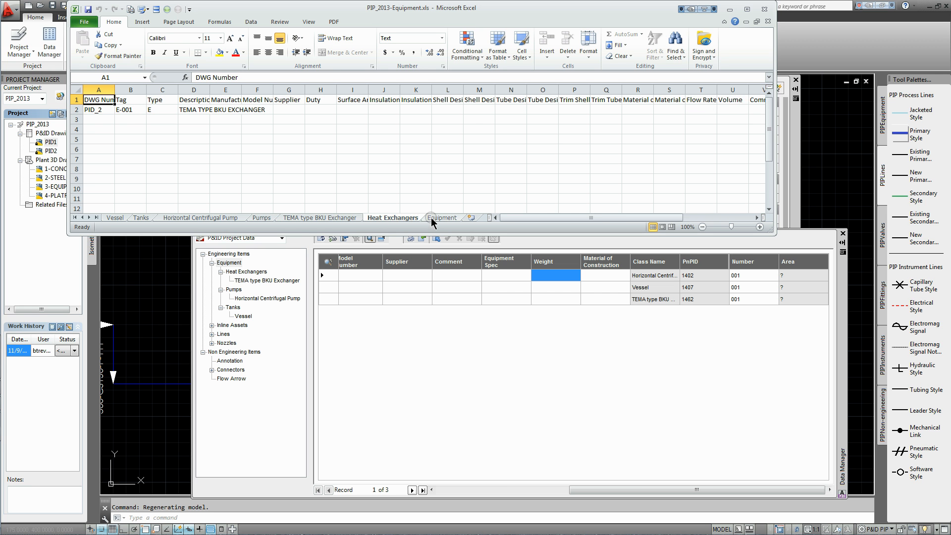
click(434, 218)
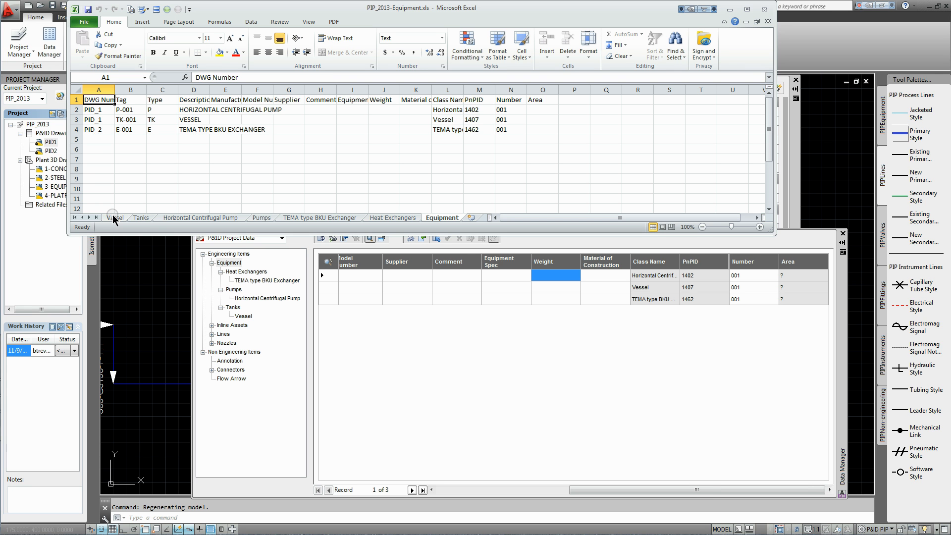
Widen the Equipment Spec column on the Equipment sheet so its full heading fits.
click(384, 109)
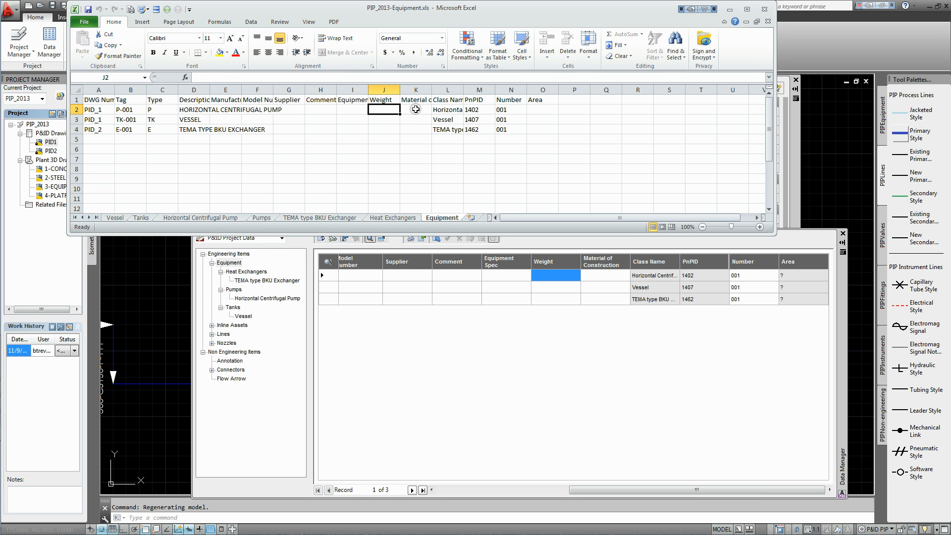
click(357, 108)
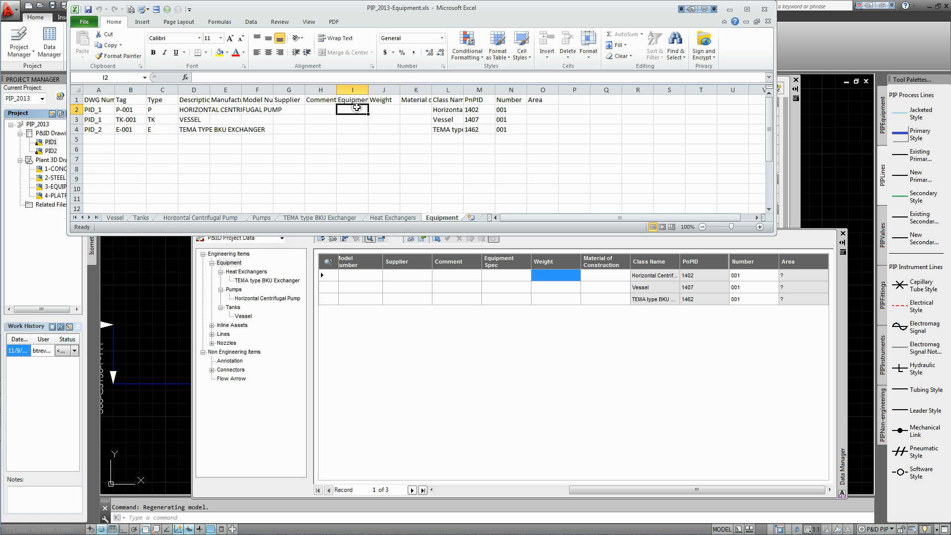
drag(368, 90, 409, 89)
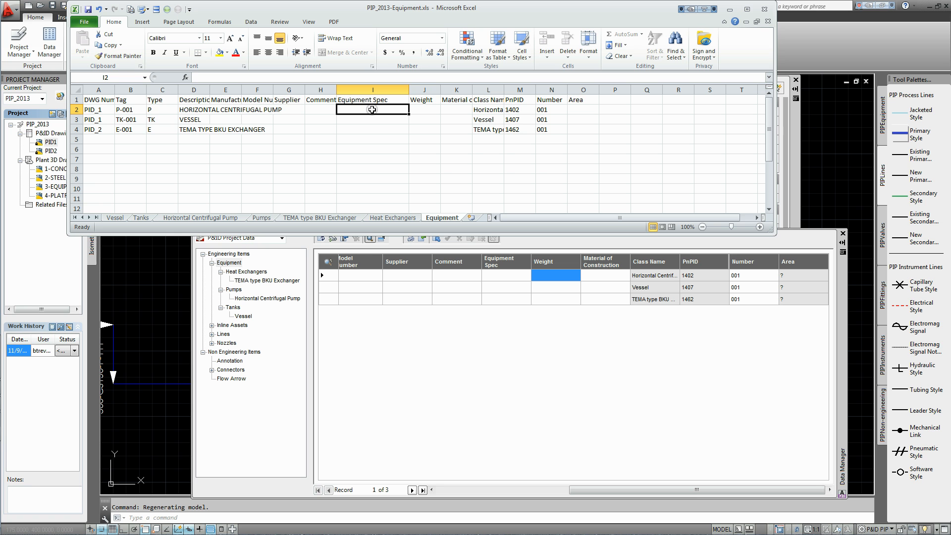
Enter SS316 as the Equipment Spec of vessel TK-001 on the Equipment sheet, leaving the pump's spec blank.
text(SS316)
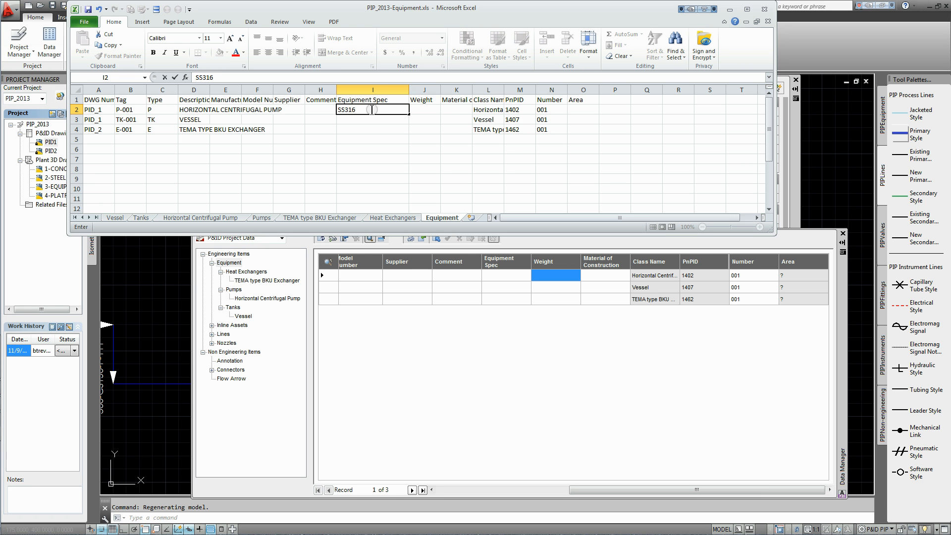
mouse_move(370, 108)
mouse_down()
mouse_move(315, 108)
mouse_move(354, 118)
mouse_up()
key(ctrl+x)
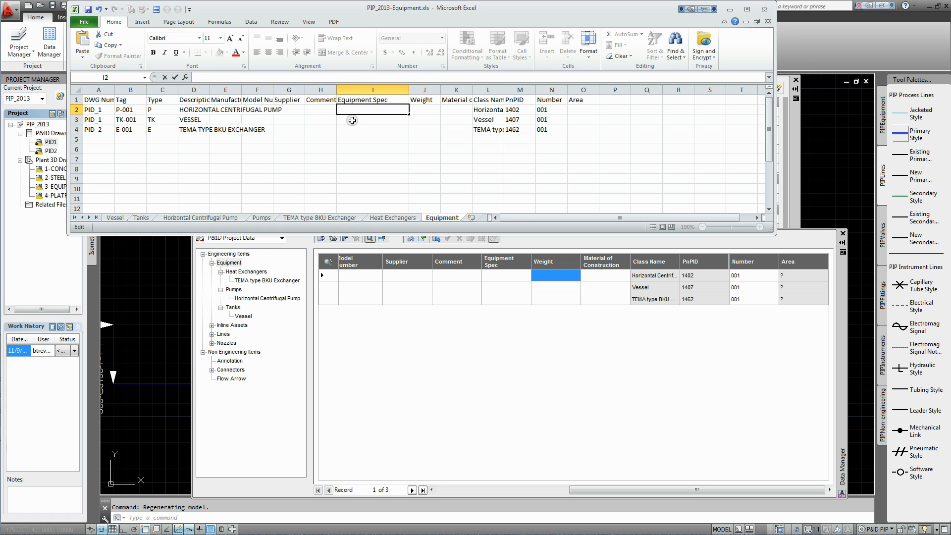
key(Return)
key(ctrl+v)
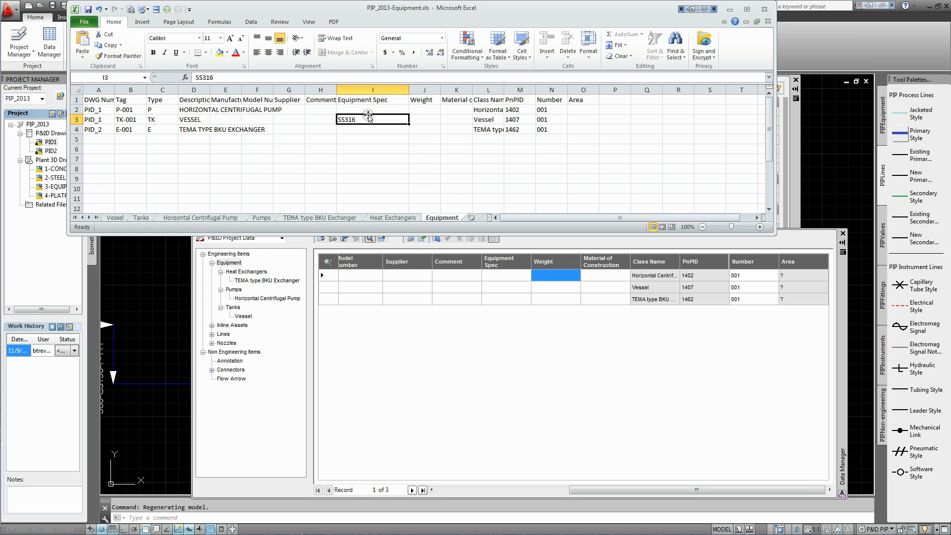
Enter K&L as the Supplier of the horizontal centrifugal pump P-001.
click(363, 108)
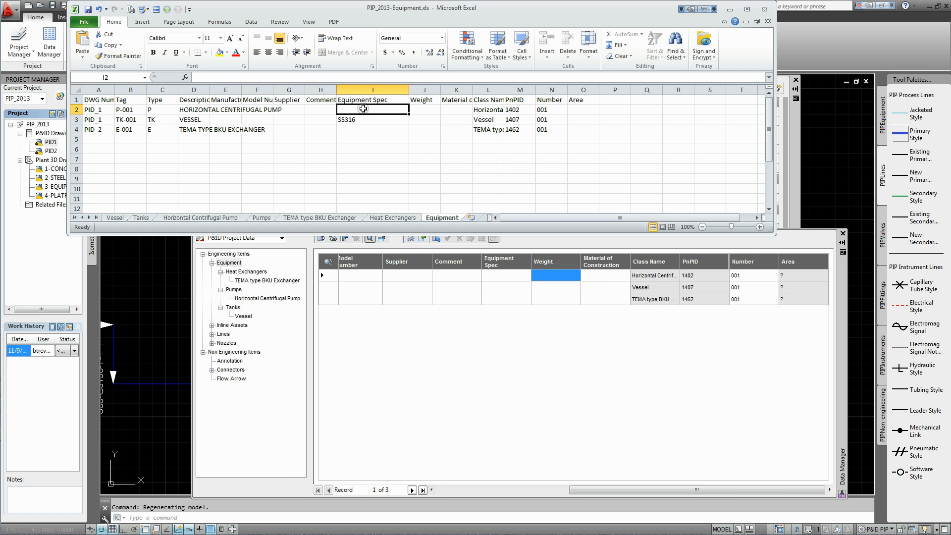
click(299, 109)
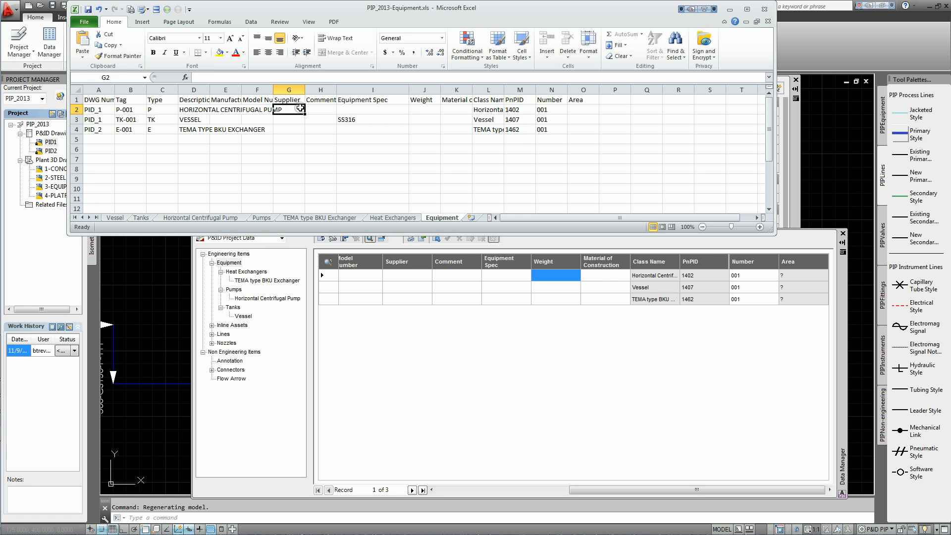
text(K&L)
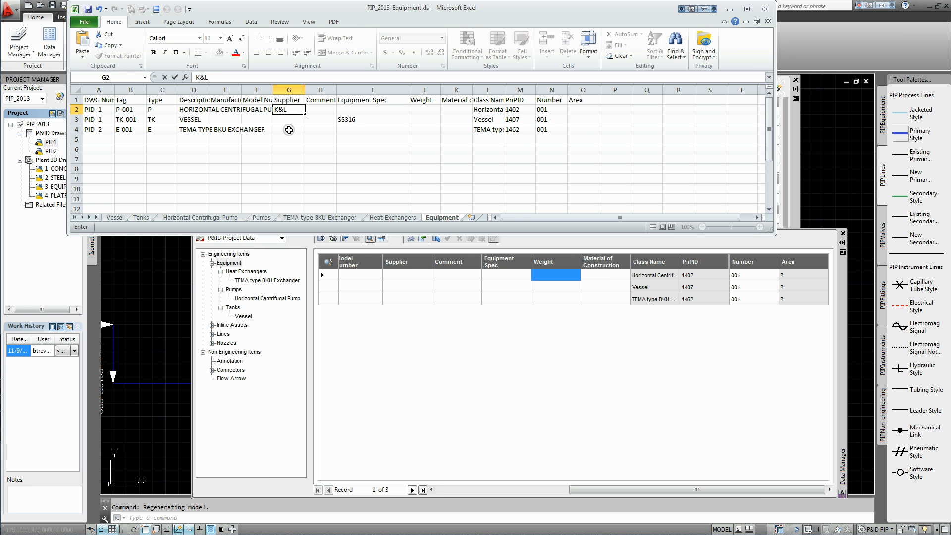
click(288, 128)
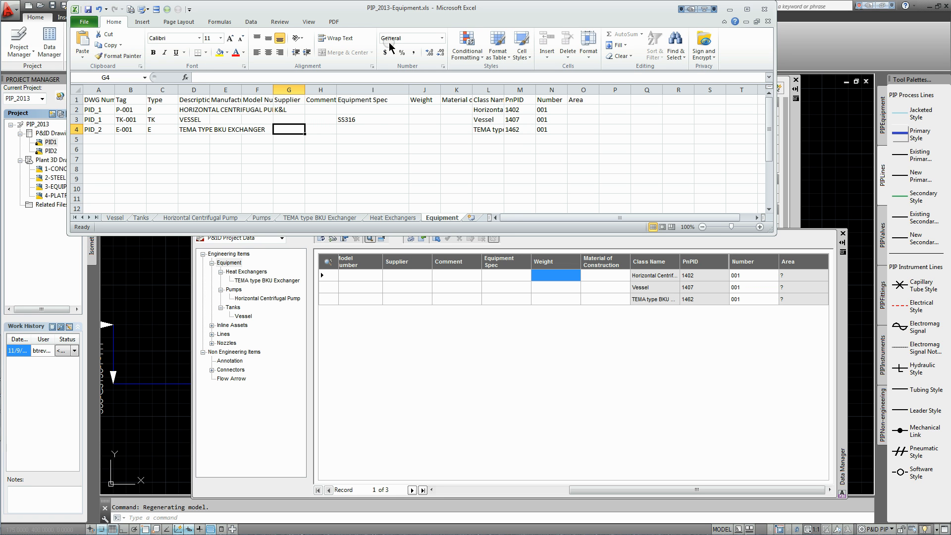
Close the PIP_2013-Equipment workbook with its edits kept, exit Excel and return to AutoCAD Plant 3D.
click(768, 21)
click(767, 22)
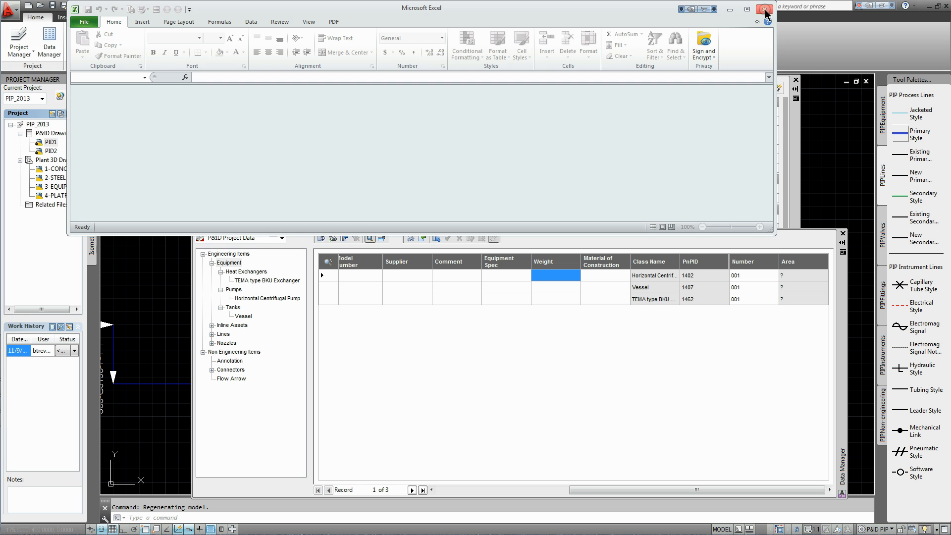
click(764, 10)
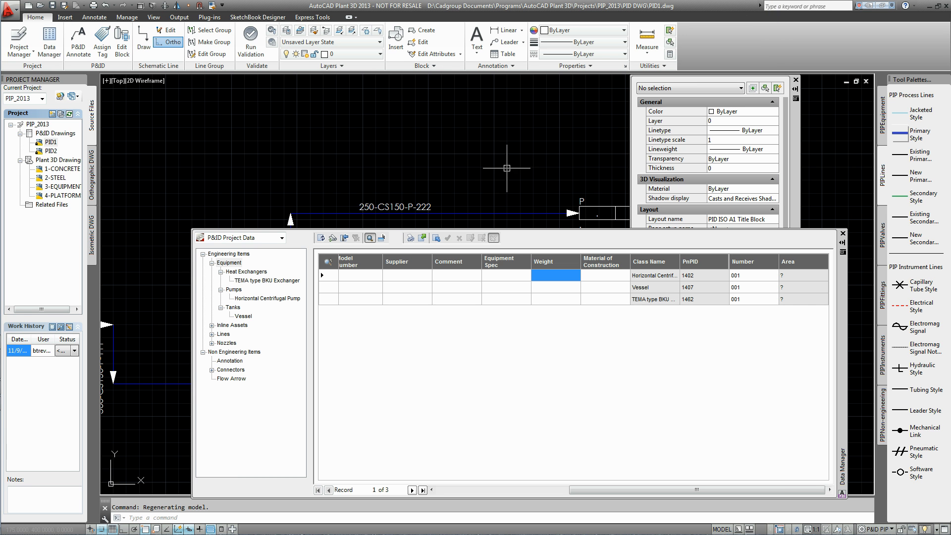
Import PIP_2013-Equipment.xls from My Documents into the Data Manager with the Displayed Data import settings.
click(437, 240)
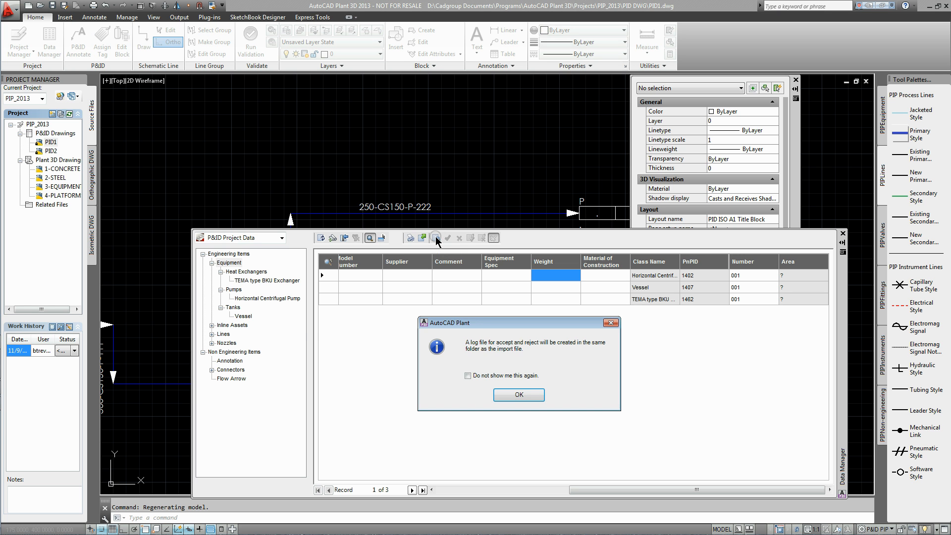
click(518, 396)
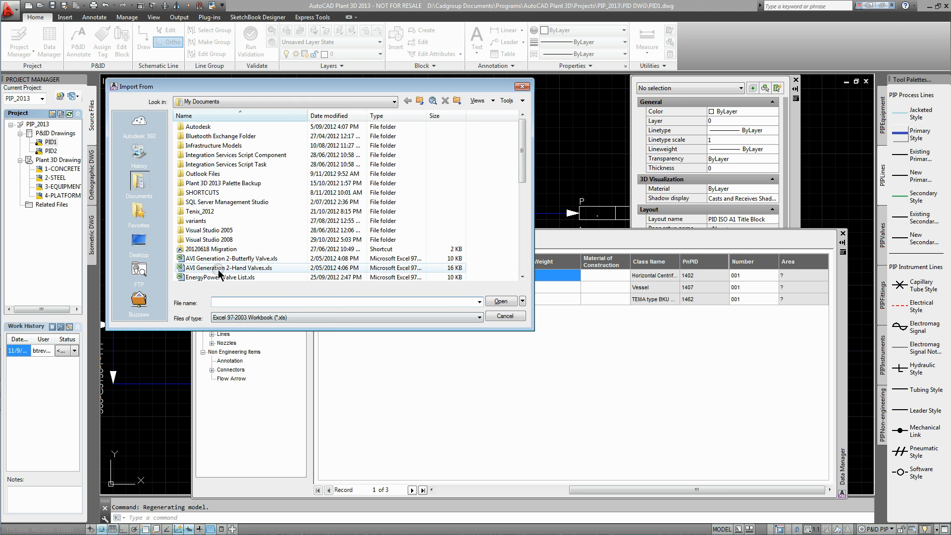
click(328, 117)
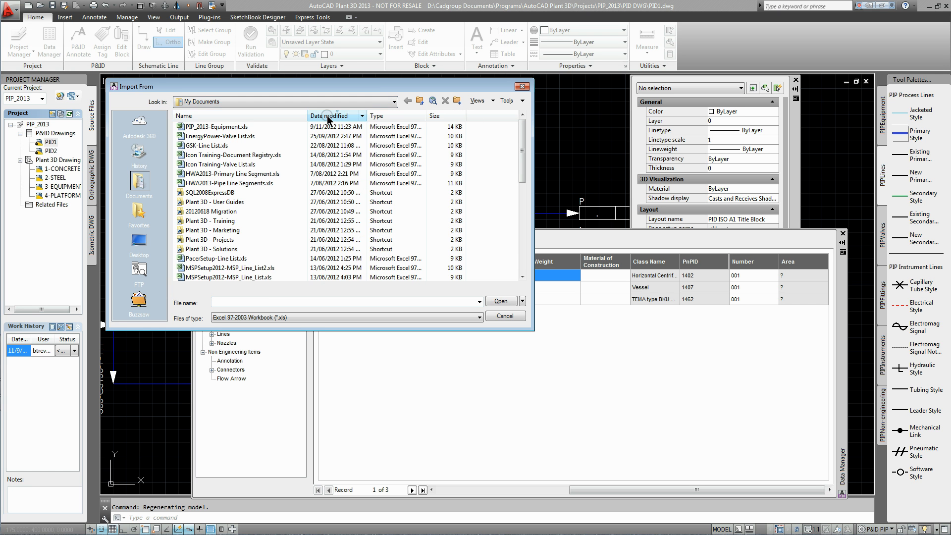
click(231, 127)
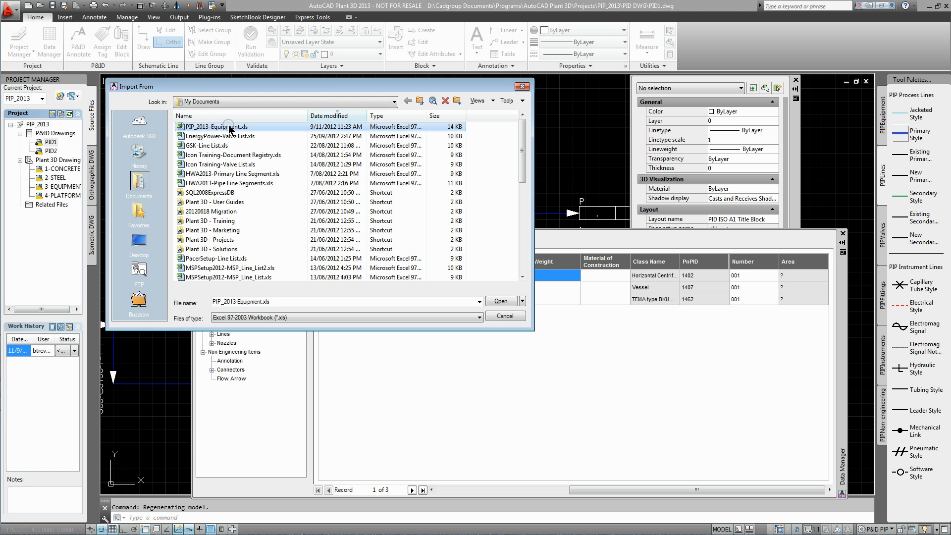
click(502, 300)
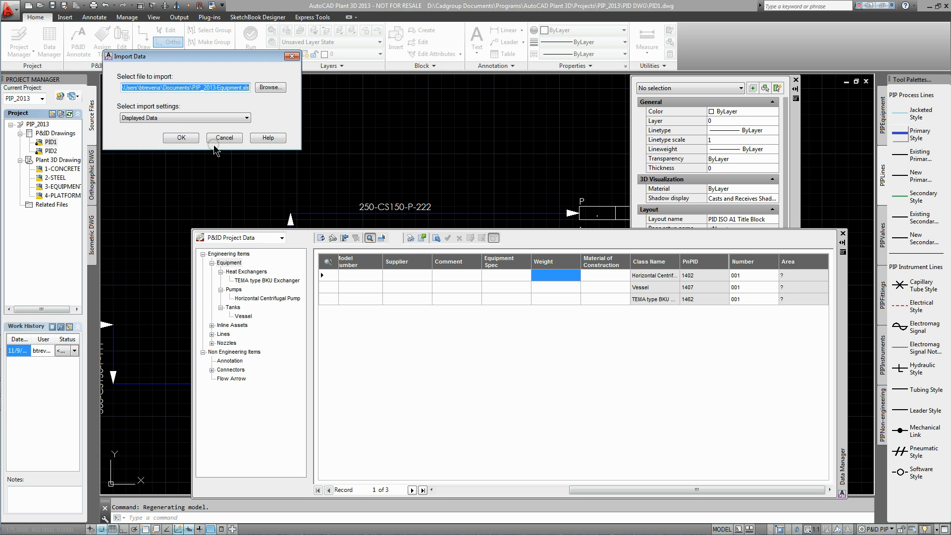
click(183, 136)
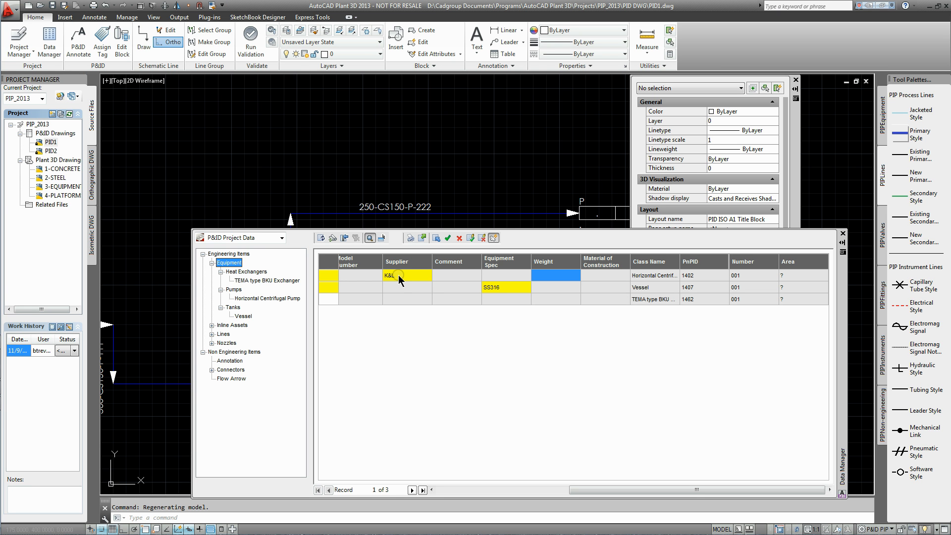
Examine the imported changes flagged for the pump and the vessel, both in the equipment table and in drawing PID1.
mouse_move(397, 275)
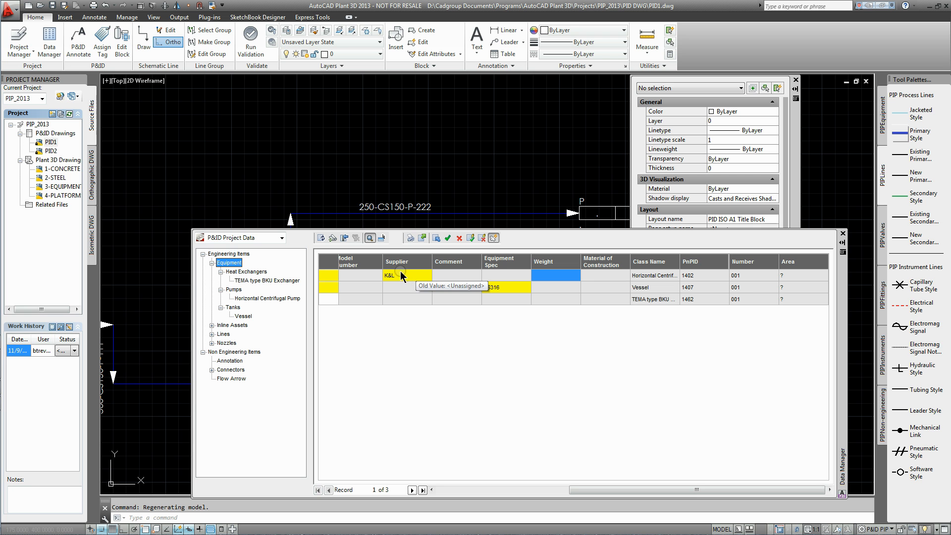
mouse_move(518, 293)
click(335, 278)
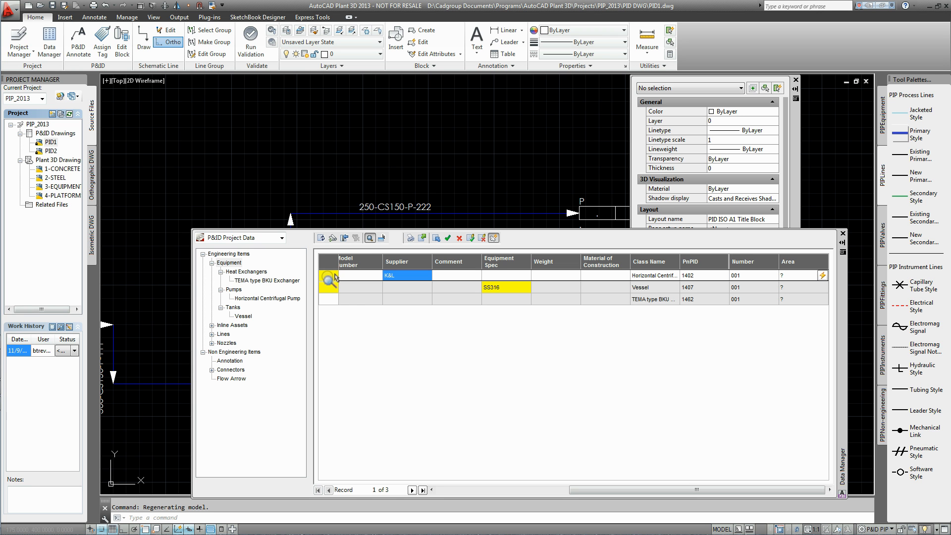
drag(611, 490, 479, 492)
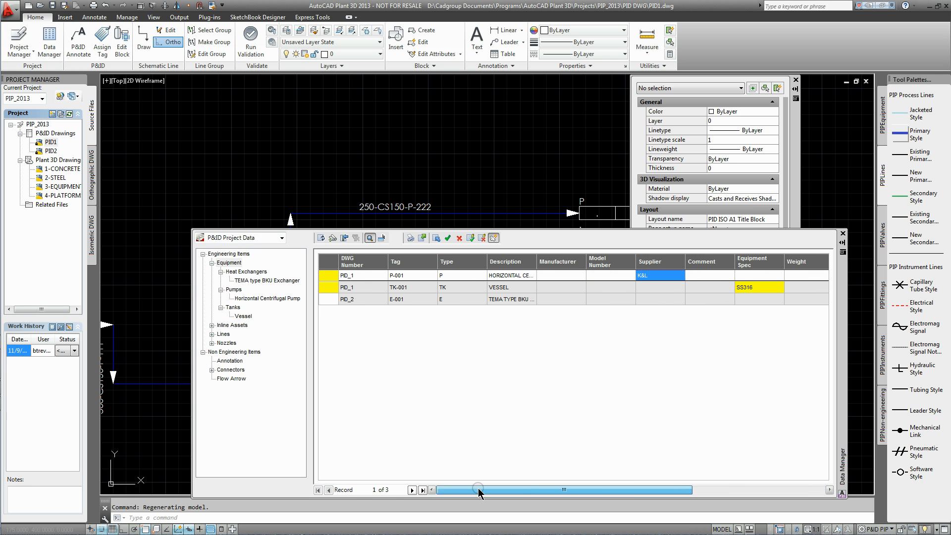
click(329, 288)
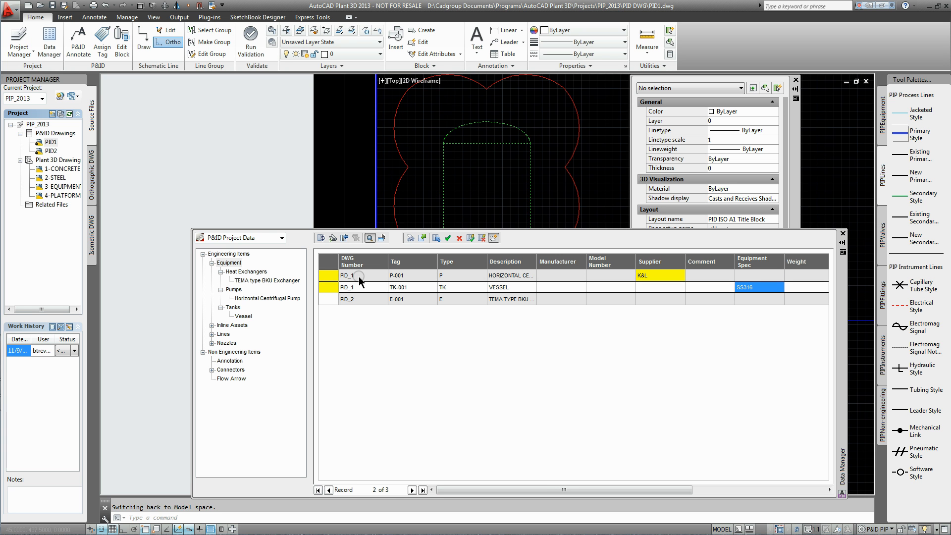
scroll(515, 172, down, 6)
mouse_move(514, 194)
middle_down()
mouse_move(418, 148)
mouse_move(377, 144)
middle_up()
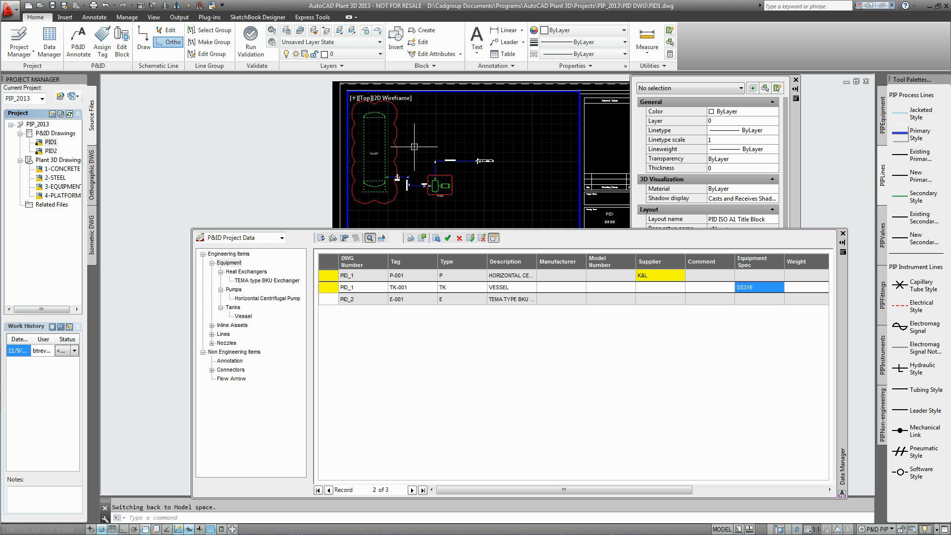
middle_drag(426, 157, 391, 167)
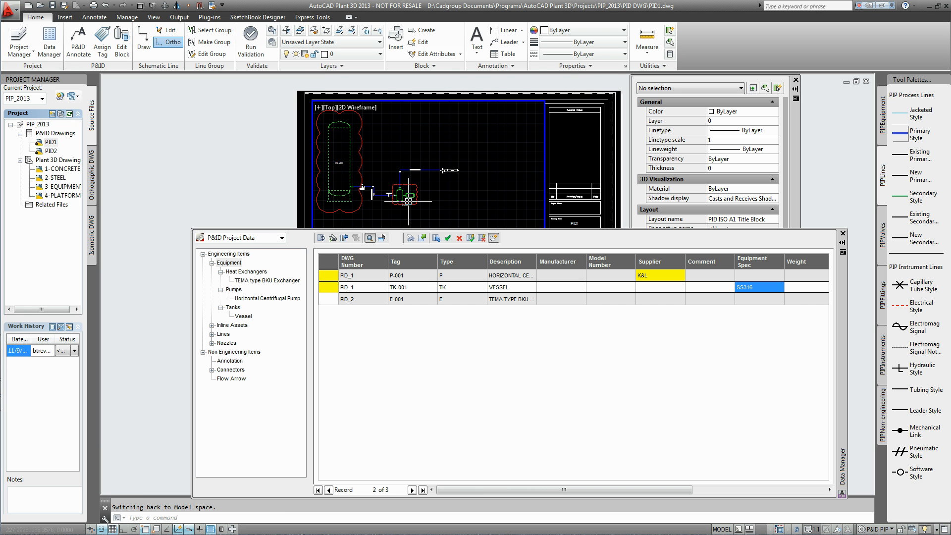
Accept the imported K&L supplier for pump P-001 and the SS316 equipment spec for vessel TK-001.
click(333, 275)
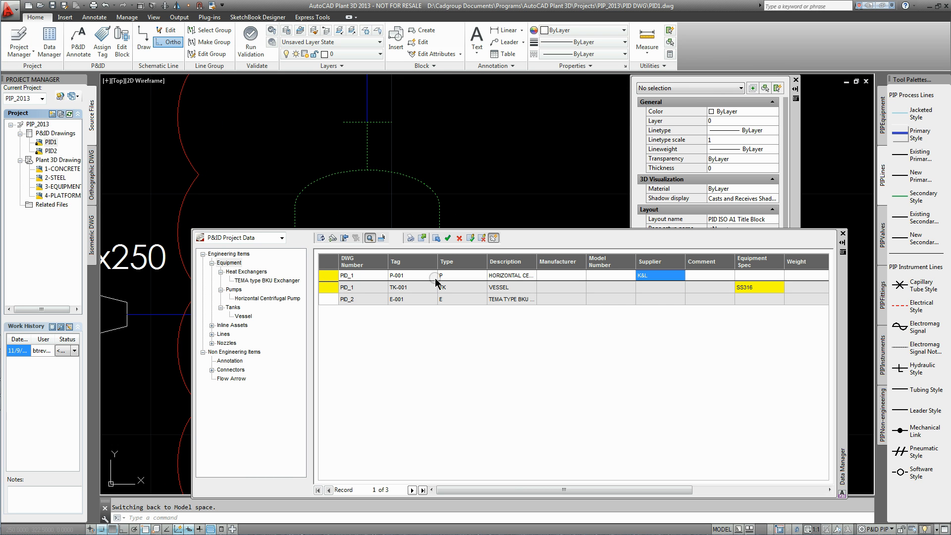
click(447, 239)
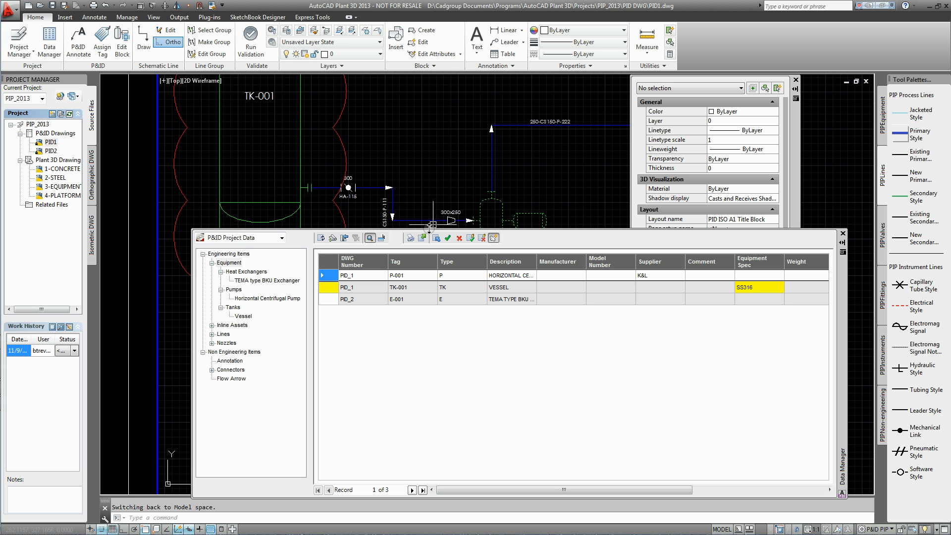
click(335, 289)
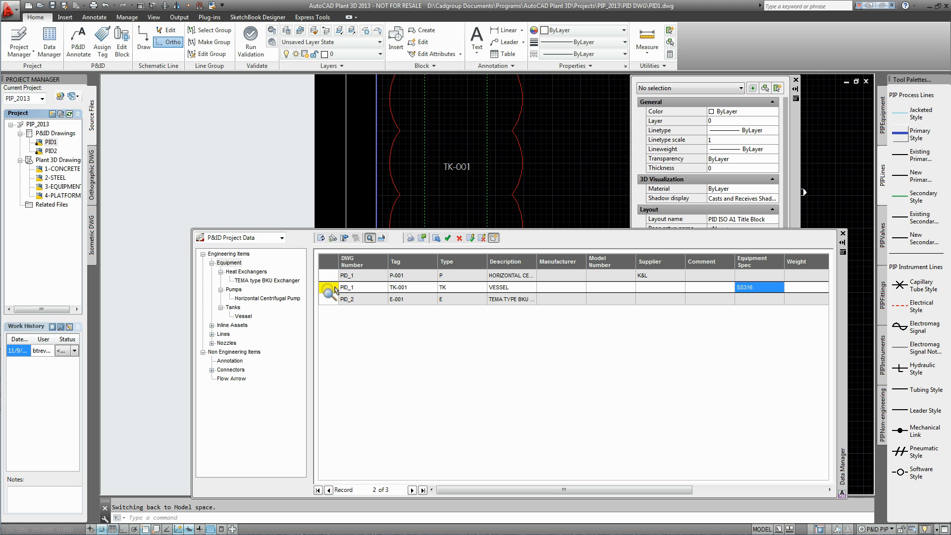
click(448, 239)
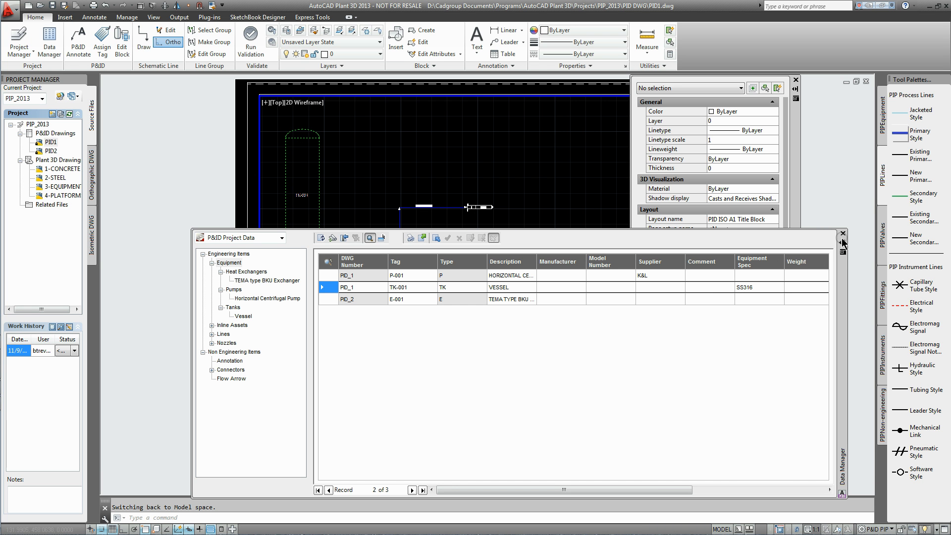
Reassign the pump's tag as P-002 from the equipment table and shrink the Data Manager to uncover the pump in the drawing.
click(427, 276)
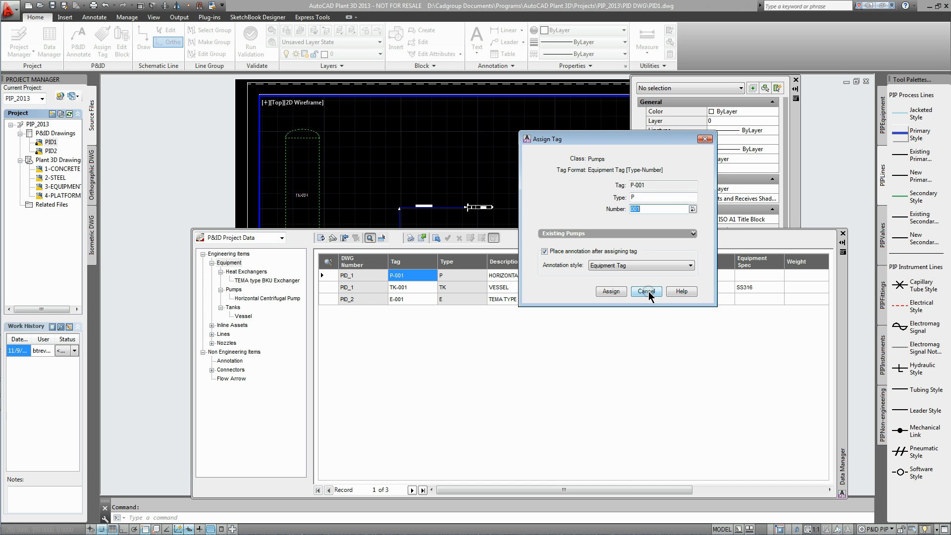
click(692, 209)
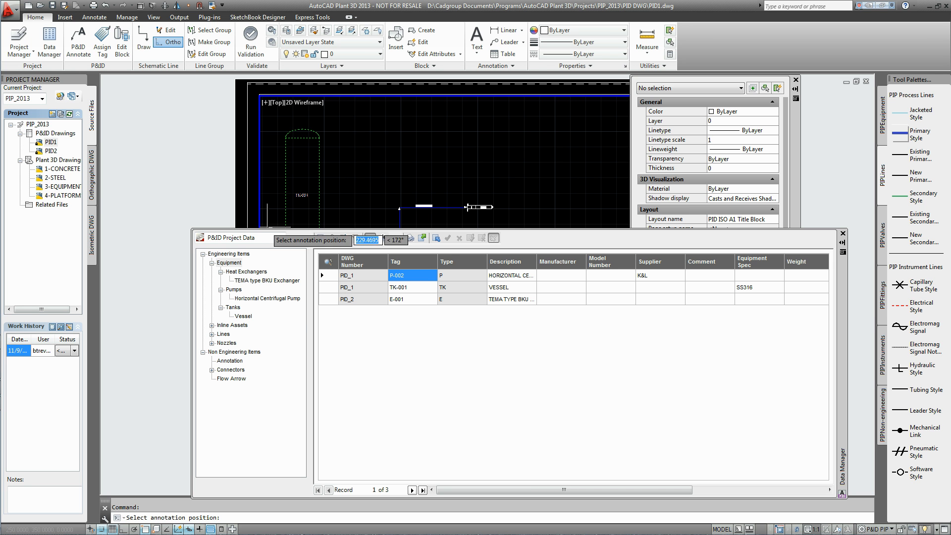
drag(263, 230, 259, 343)
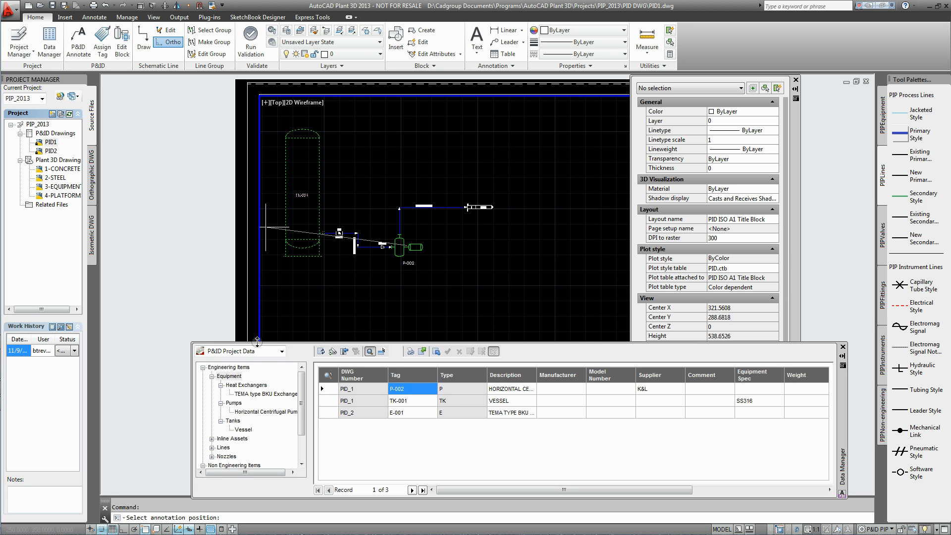
Assign the tag P-003 to the pump selected in the drawing, without placing another annotation.
click(421, 242)
right_click(453, 241)
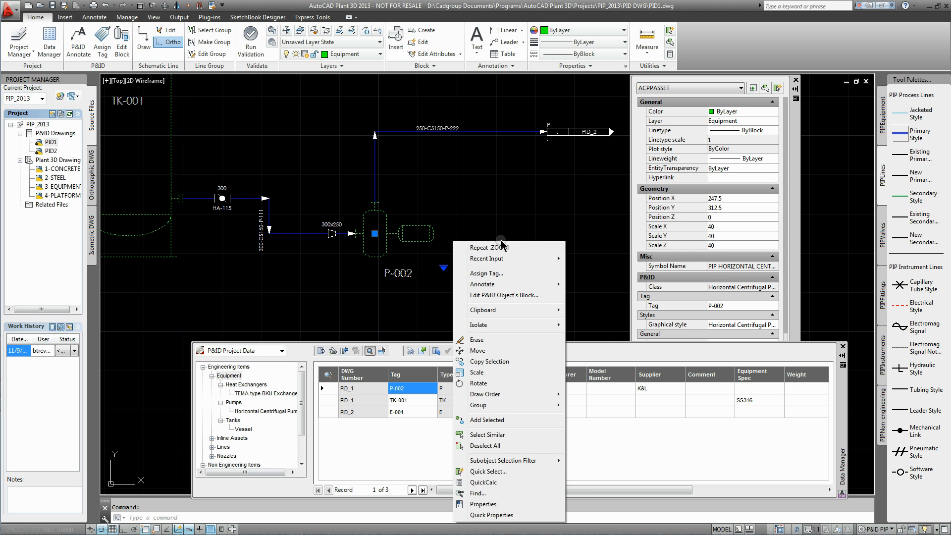
click(506, 274)
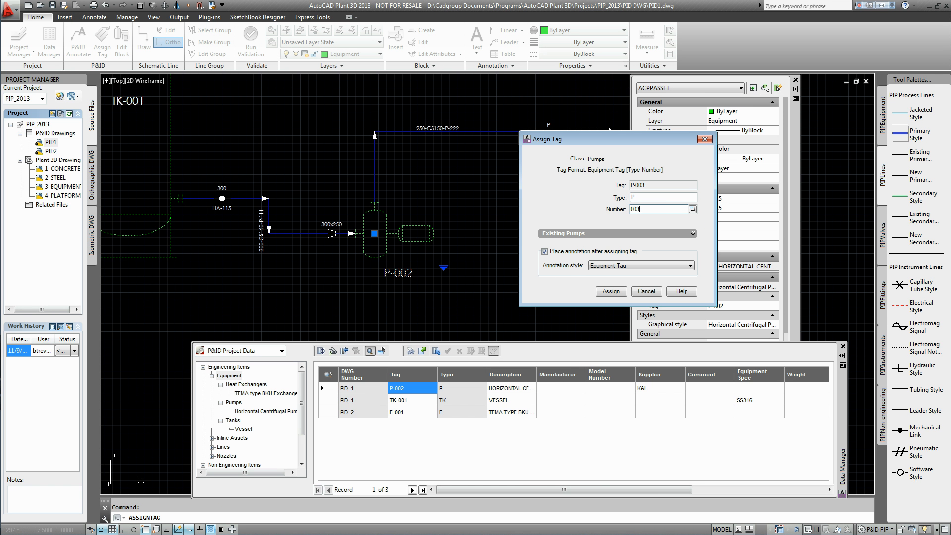
click(611, 292)
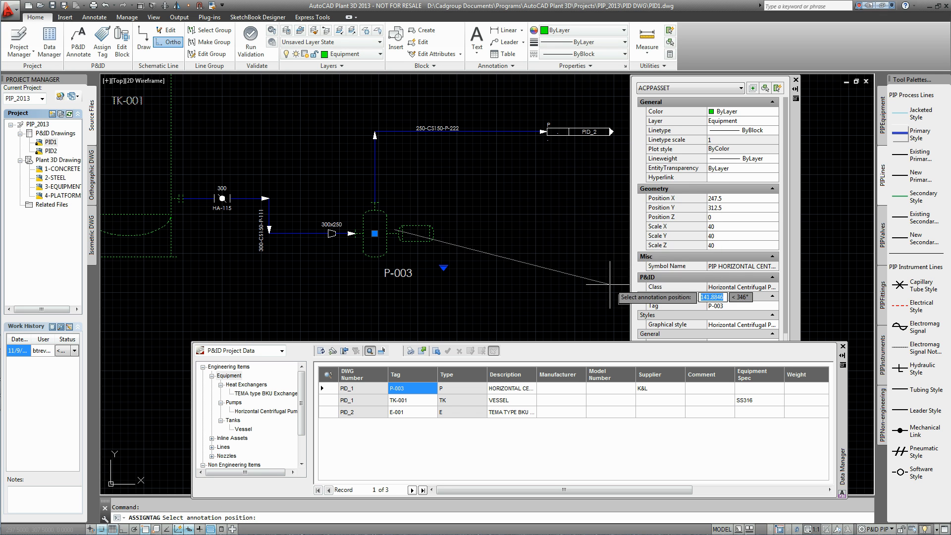
click(460, 273)
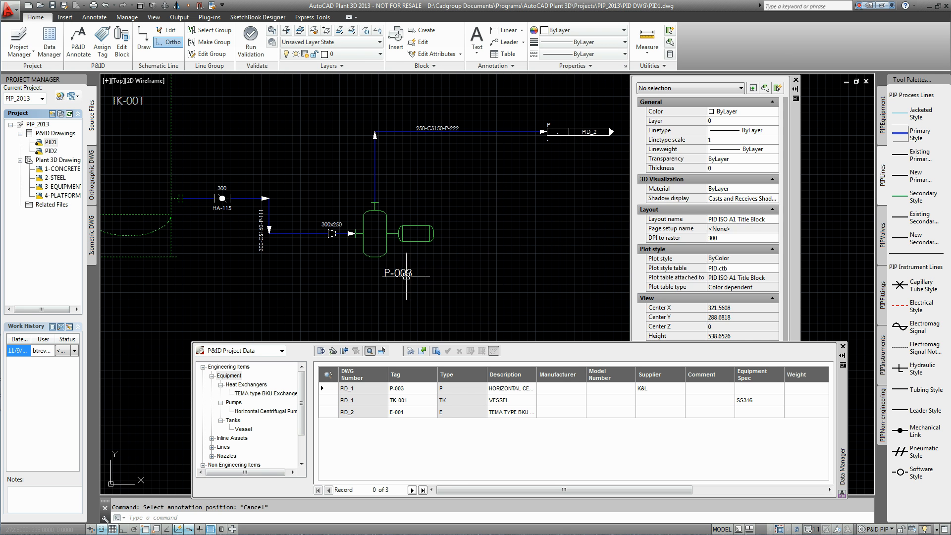
Edit the pump's tag annotation in the drawing and set its number to 001.
right_click(452, 270)
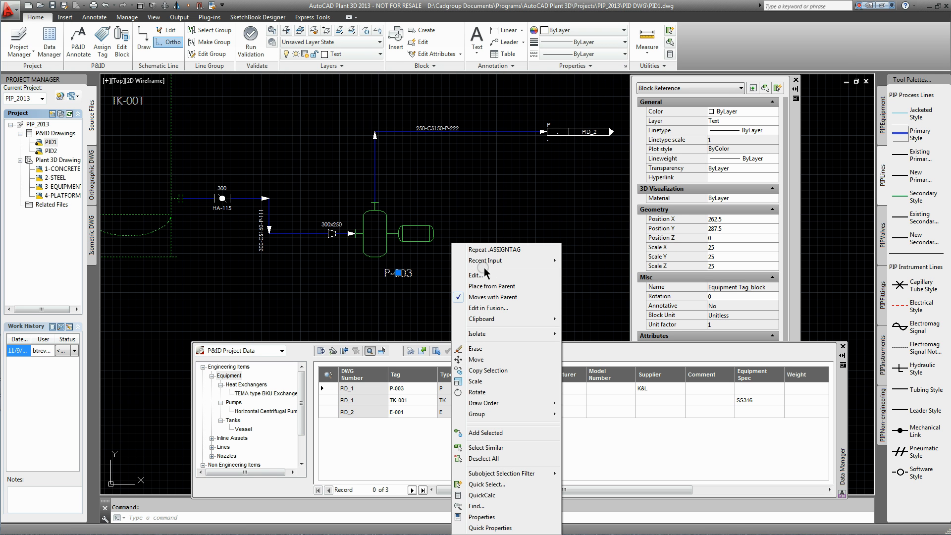
click(559, 263)
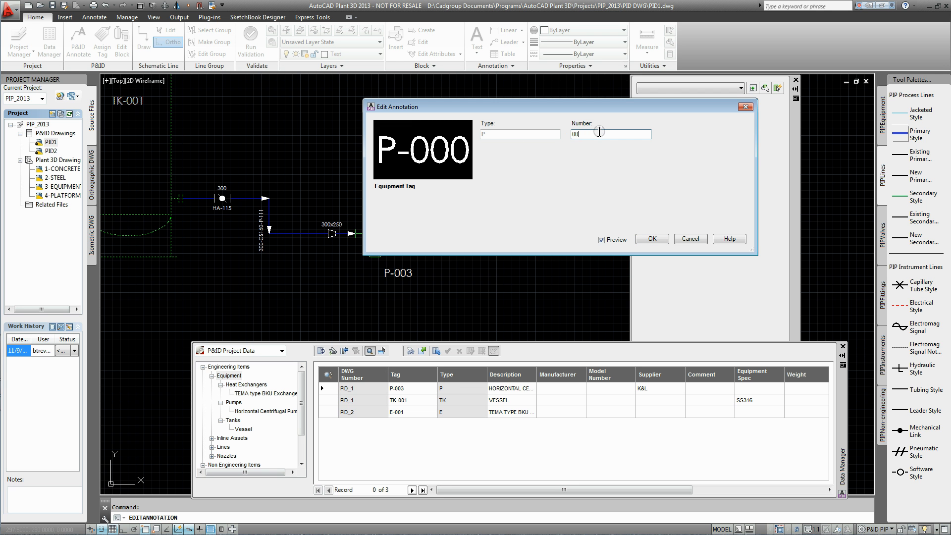
text(1)
click(652, 240)
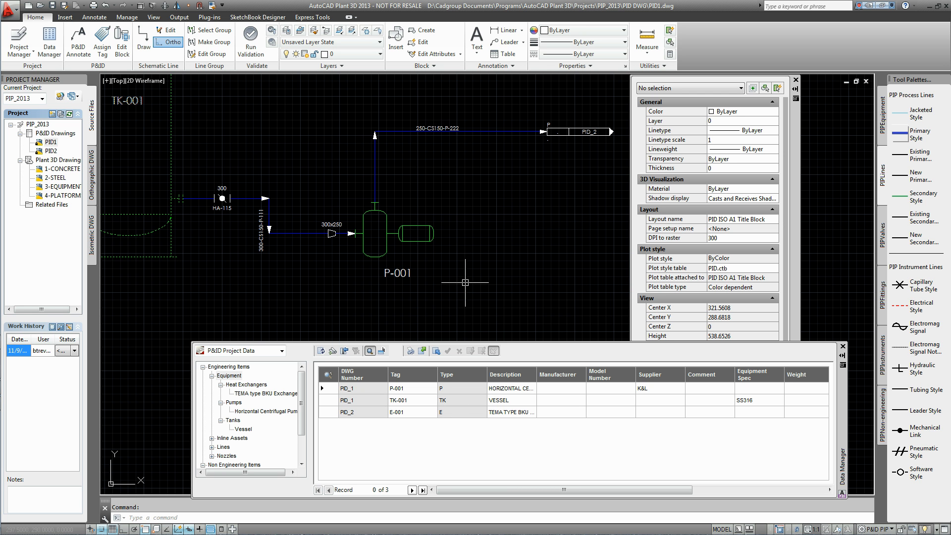
Clear the selection in the PID1 drawing and save it.
key(Escape)
middle_drag(428, 274, 465, 298)
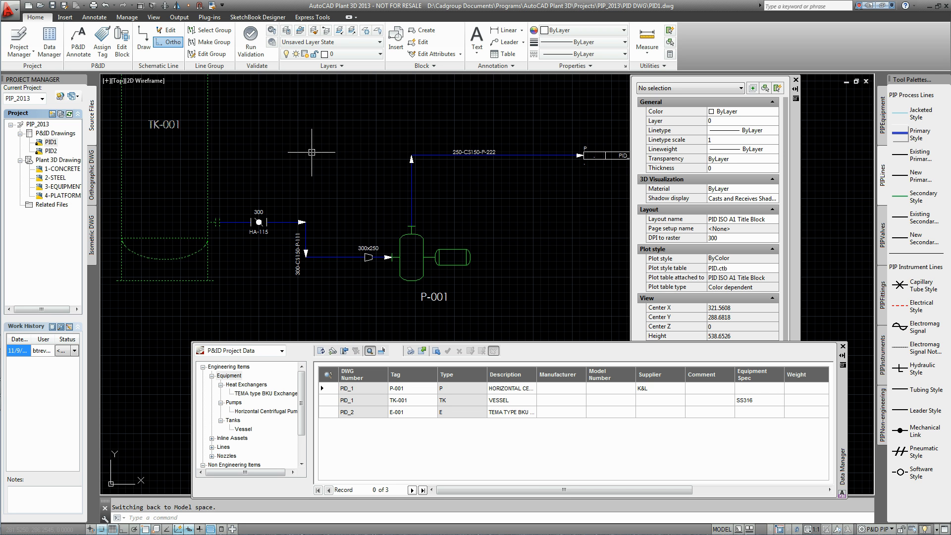
click(53, 7)
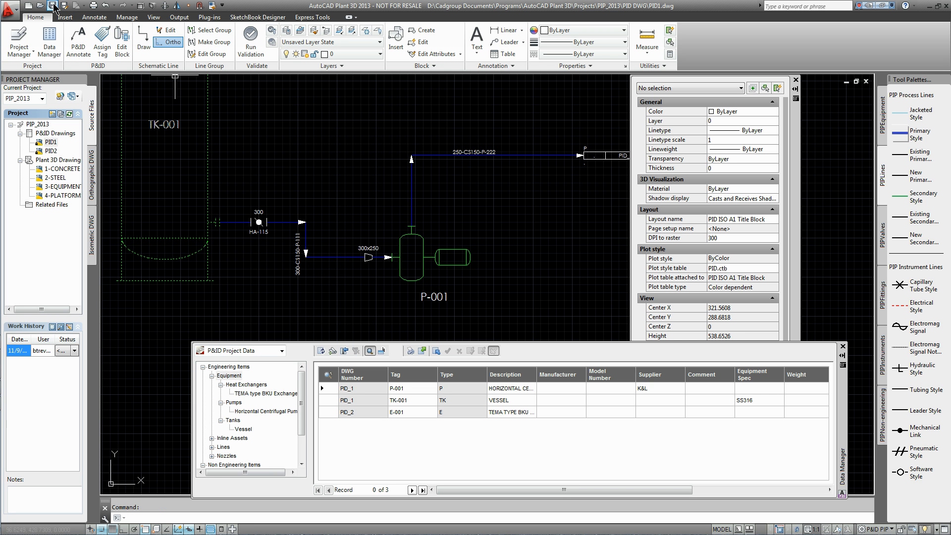
Create a new drawing named 5-PIPING.dwg under the project's Plant 3D Drawings.
click(68, 160)
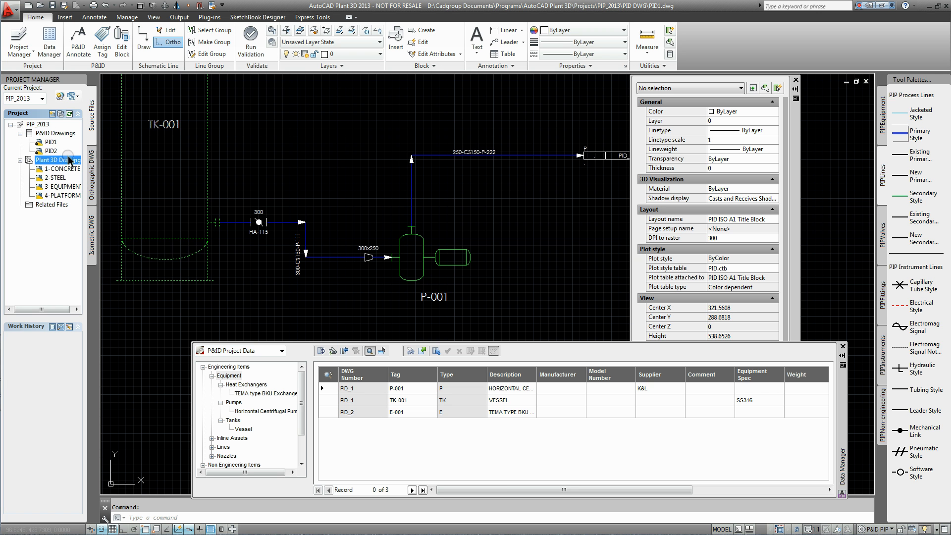
click(52, 114)
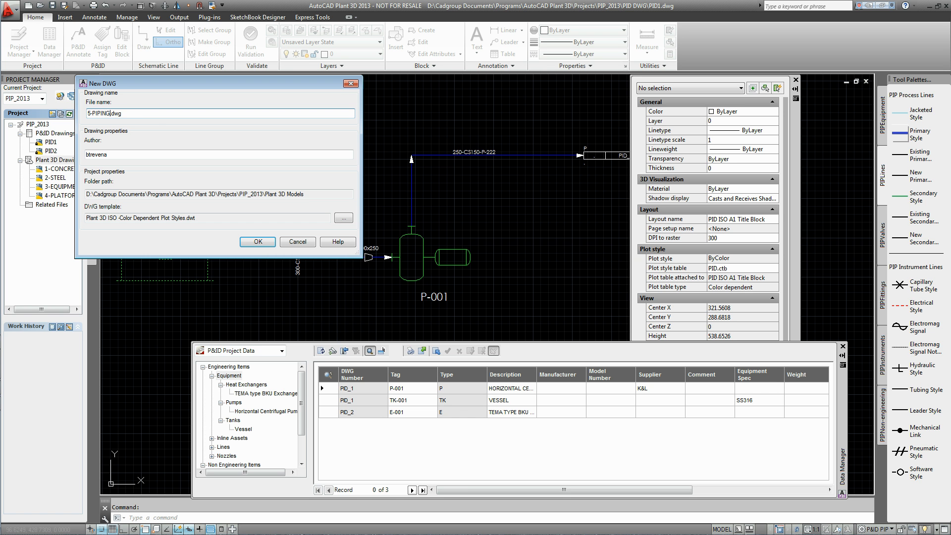
click(257, 242)
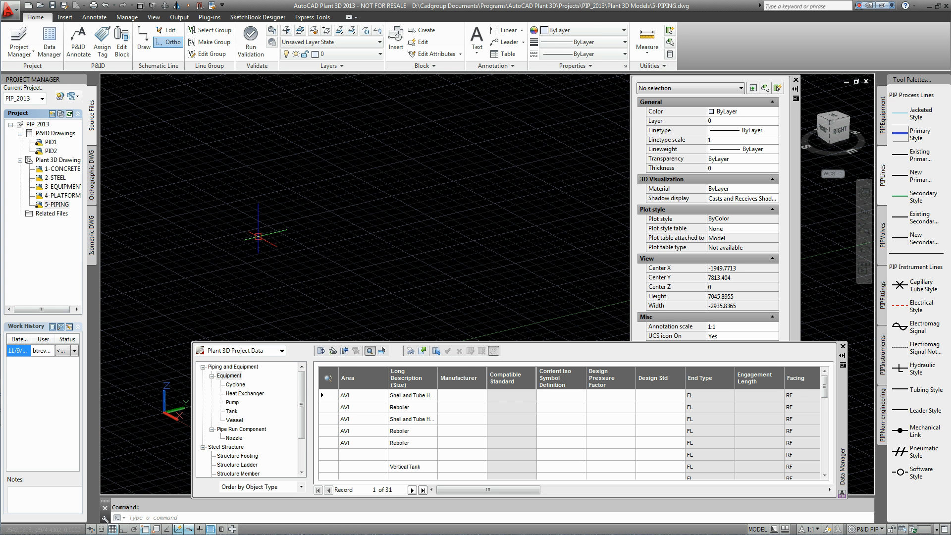
Open the external references manager in 5-PIPING and start attaching a DWG.
scroll(371, 272, down, 2)
middle_drag(371, 274, 329, 226)
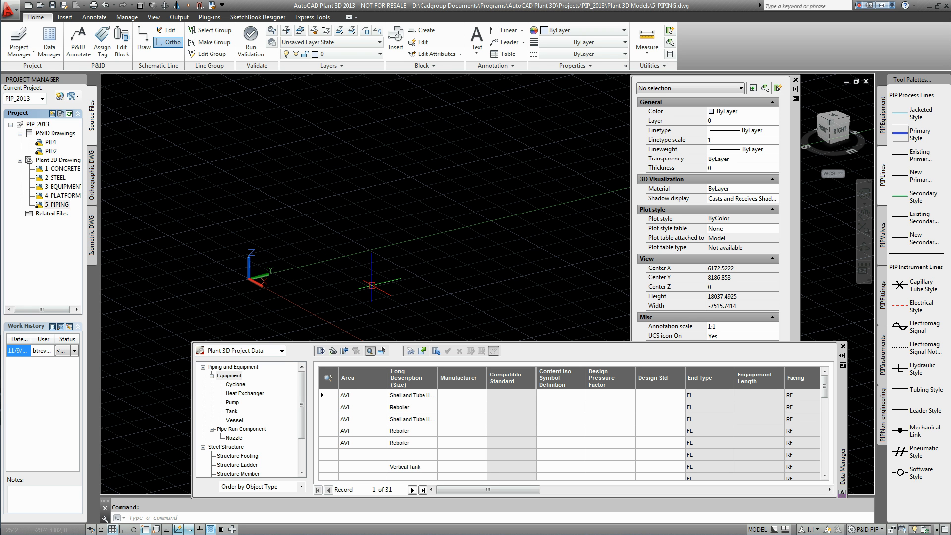
text(xref)
key(Return)
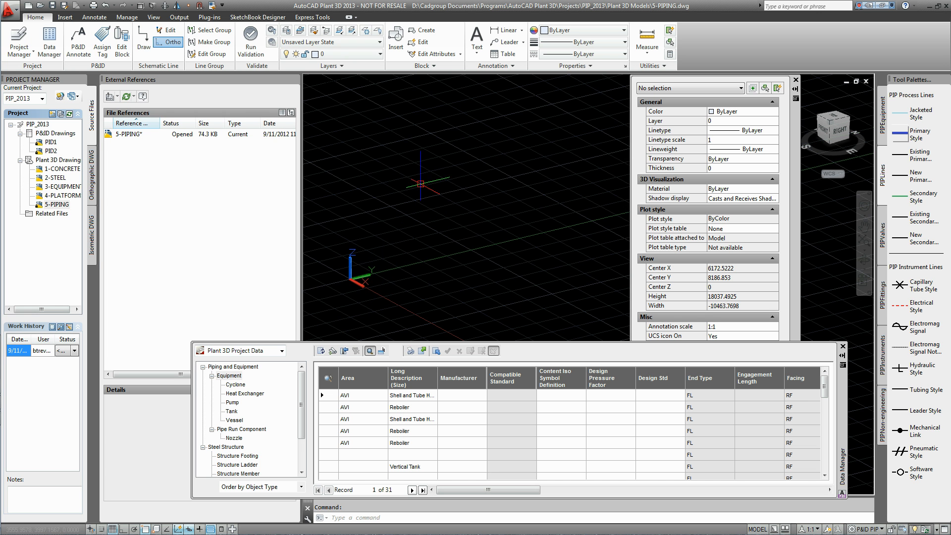
right_click(122, 174)
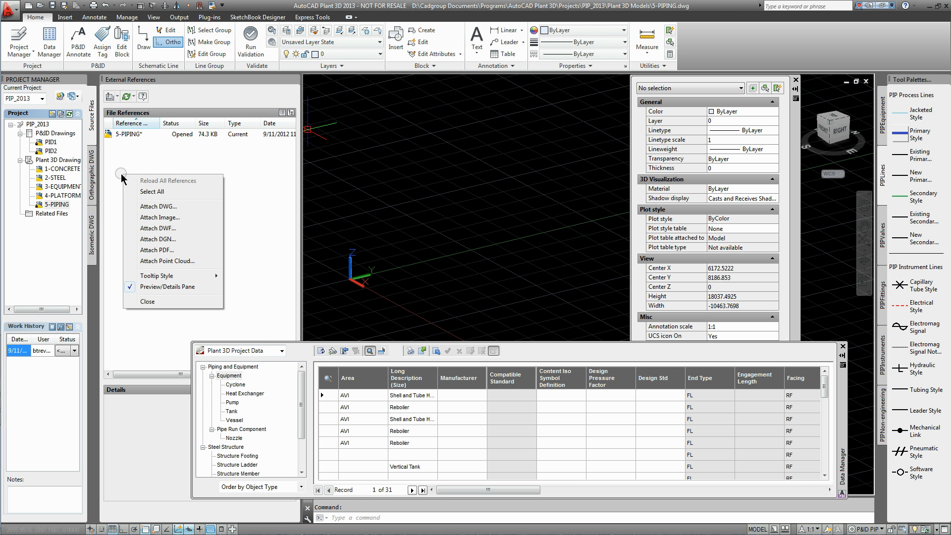
click(163, 206)
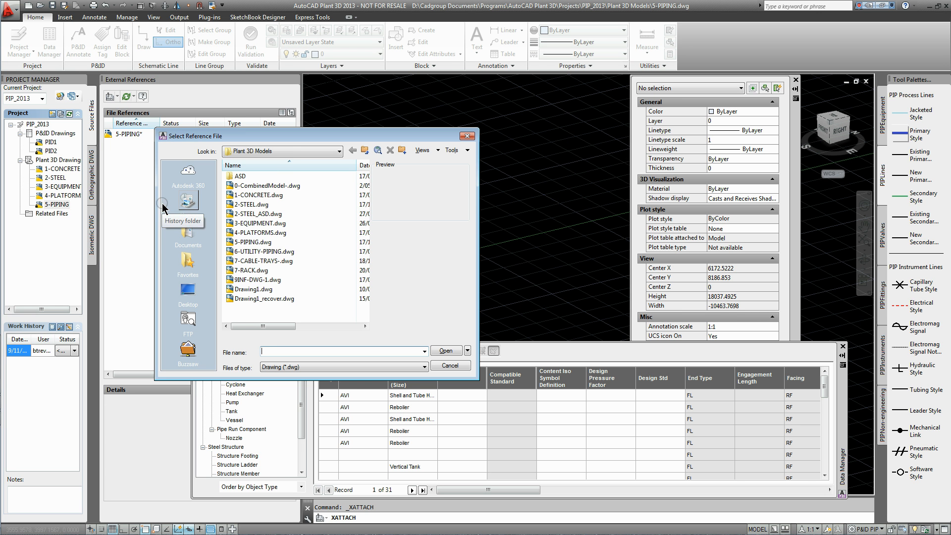
Browse the reference file selection to the Plant 3D Models folder of the PIP_2013 project.
click(336, 154)
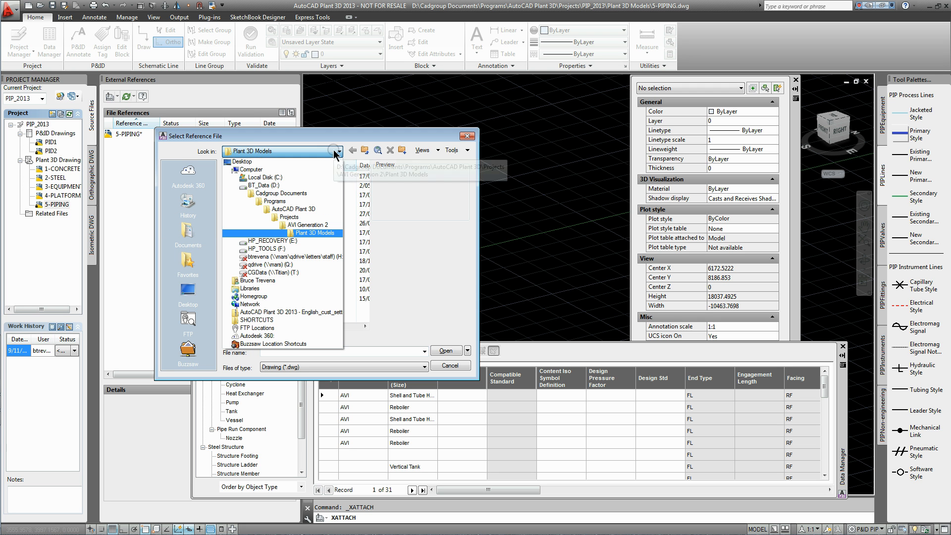
click(289, 216)
scroll(364, 292, down, 10)
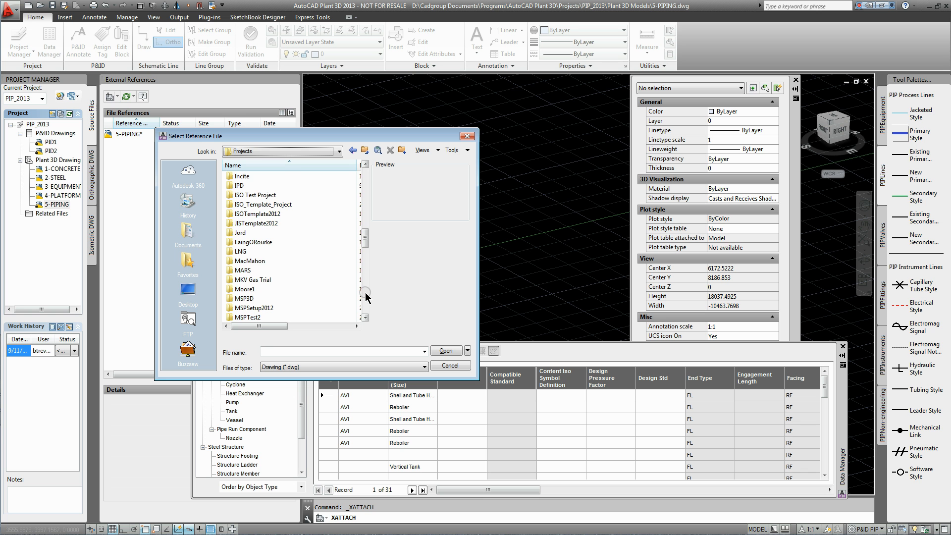
click(365, 293)
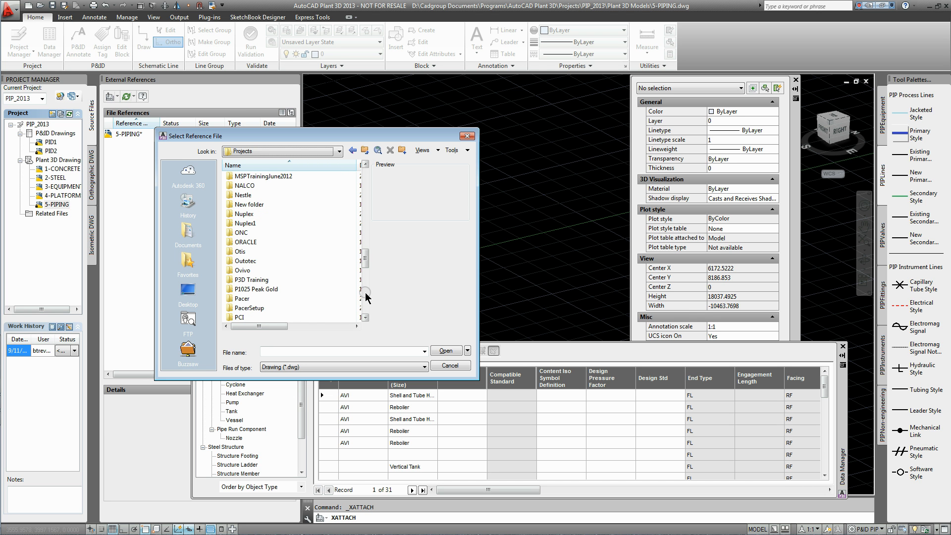
click(365, 292)
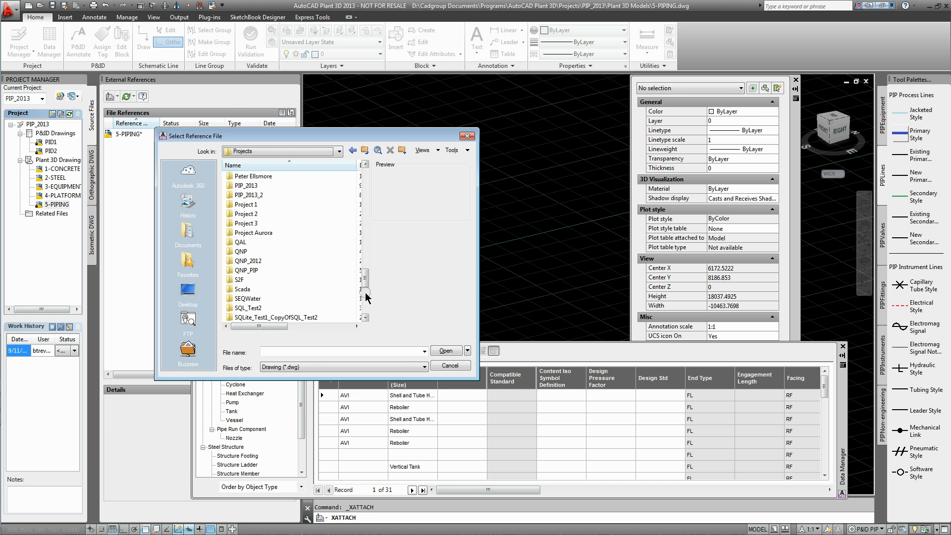
double_click(249, 185)
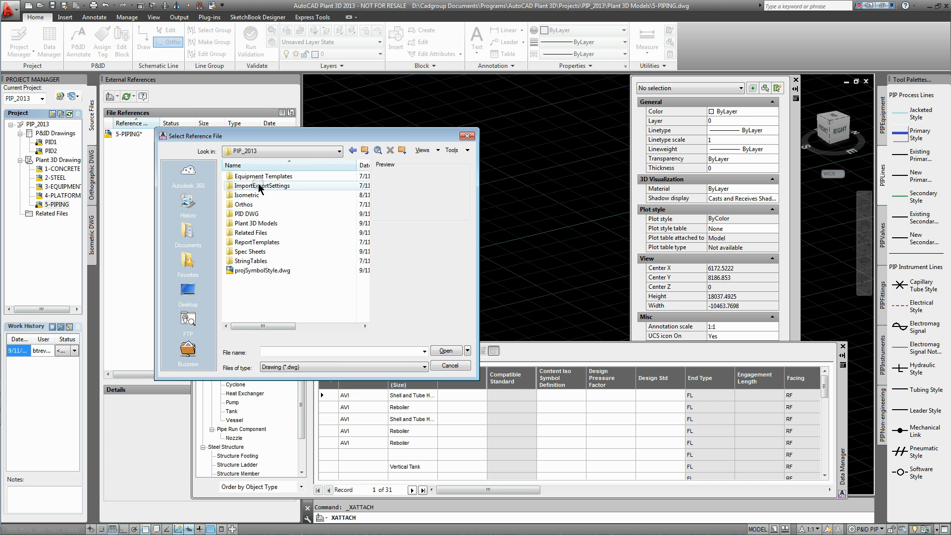
double_click(257, 223)
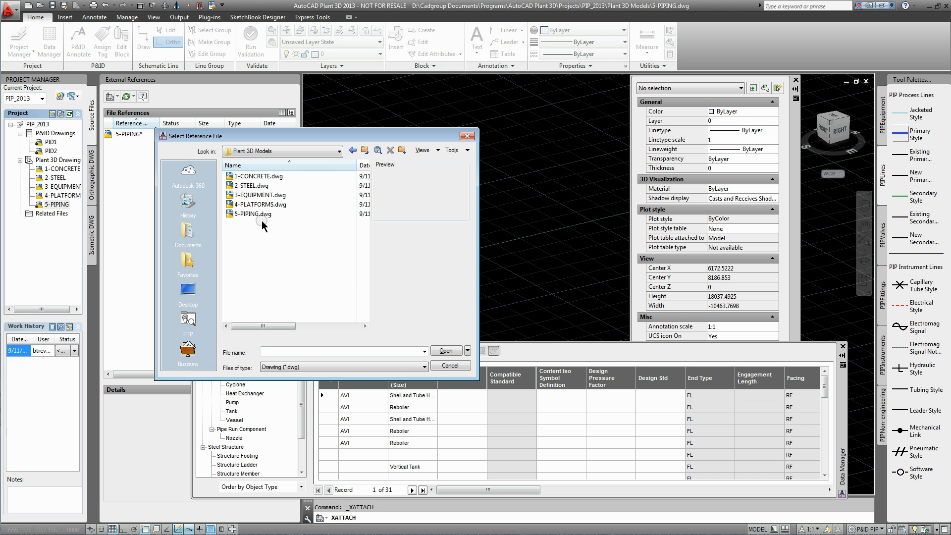
Attach 3-EQUIPMENT.dwg as an overlay with full path, scale 1 and insertion point 0,0,0.
click(262, 195)
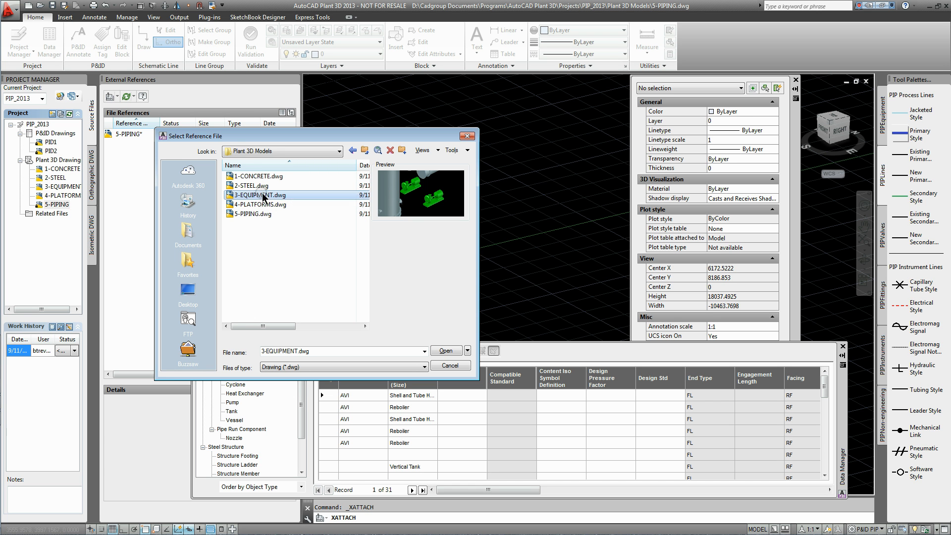
click(446, 351)
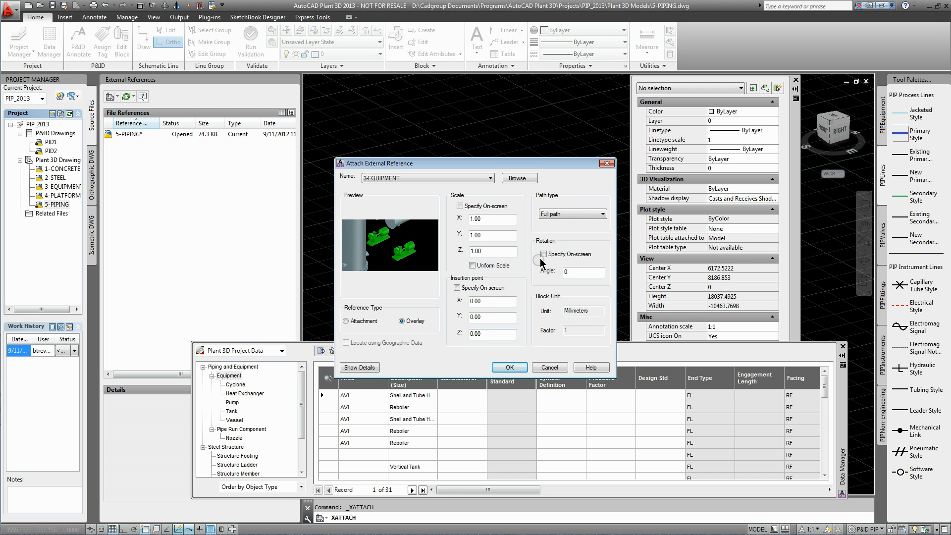
click(509, 368)
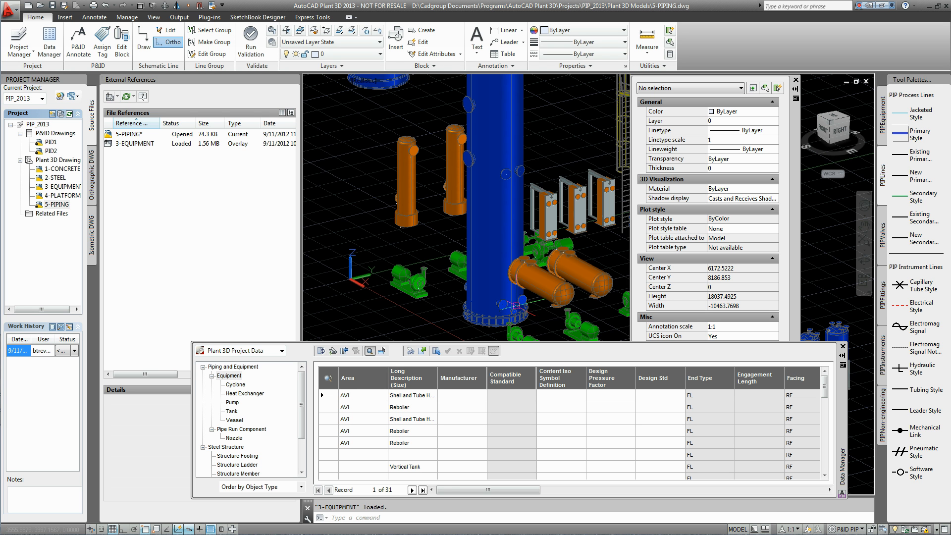
Clear the drawing area by closing the Properties, Data Manager and External References palettes and the unreconciled layers notification.
middle_drag(525, 313, 425, 214)
scroll(426, 214, up, 2)
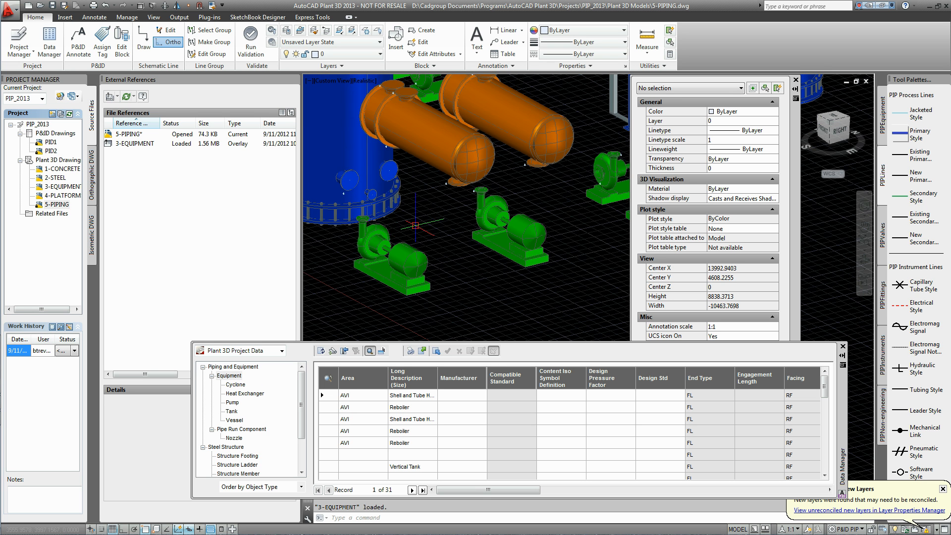
scroll(419, 248, up, 5)
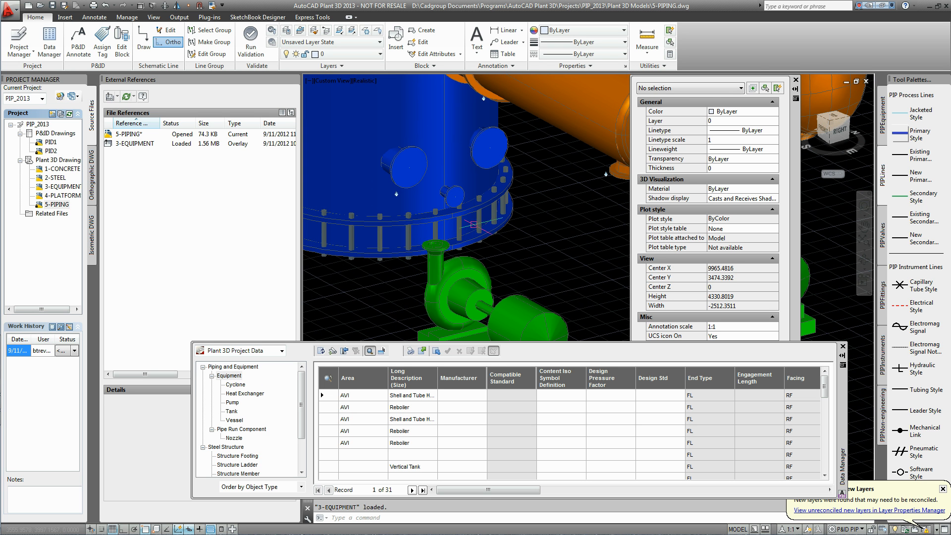
click(796, 81)
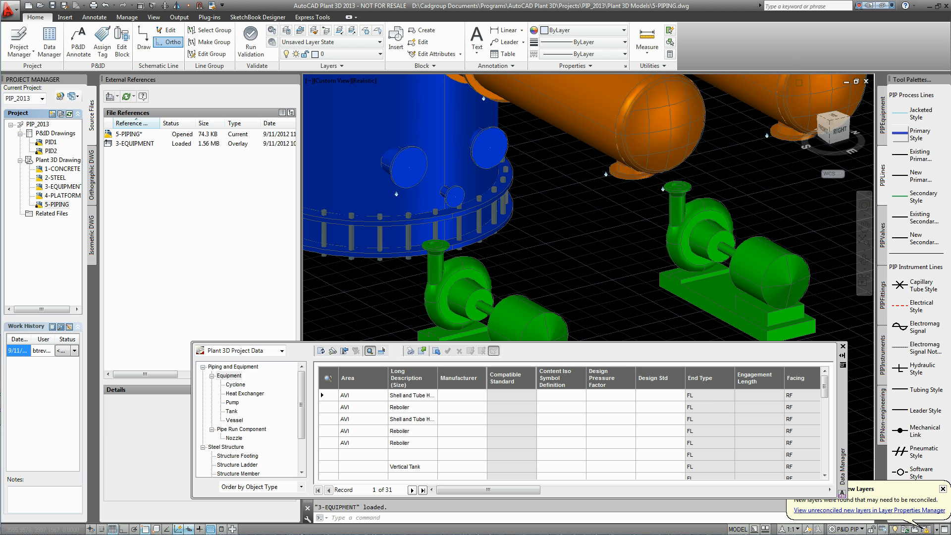
click(843, 347)
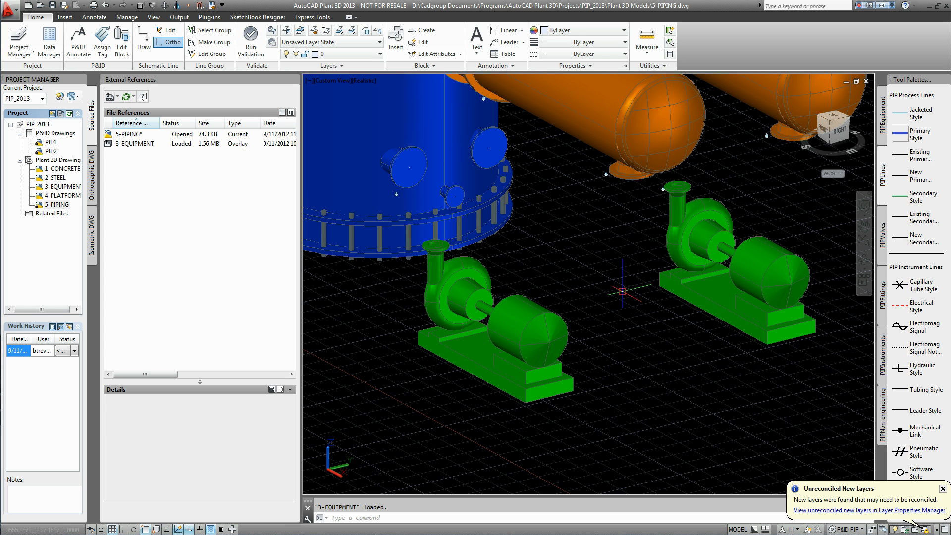
click(294, 81)
middle_drag(441, 286, 443, 332)
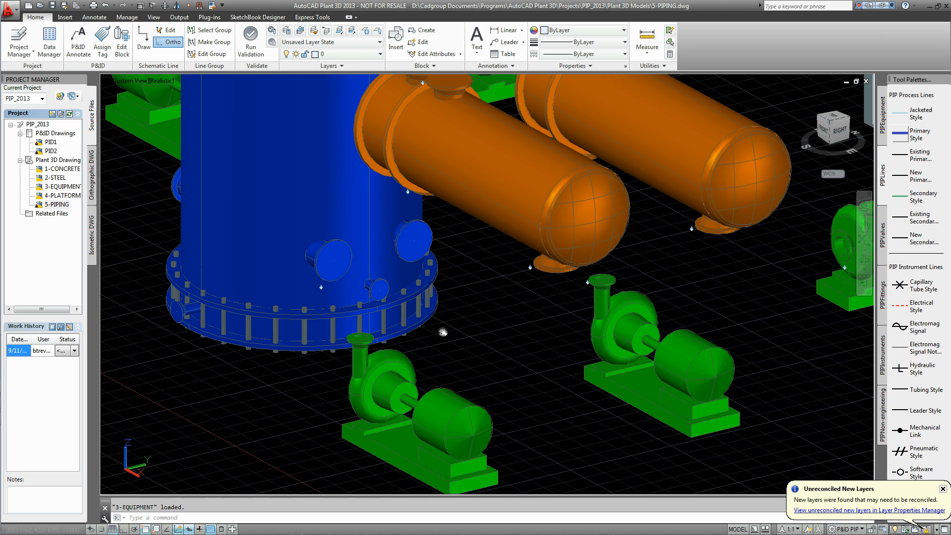
click(944, 490)
middle_drag(439, 345, 445, 339)
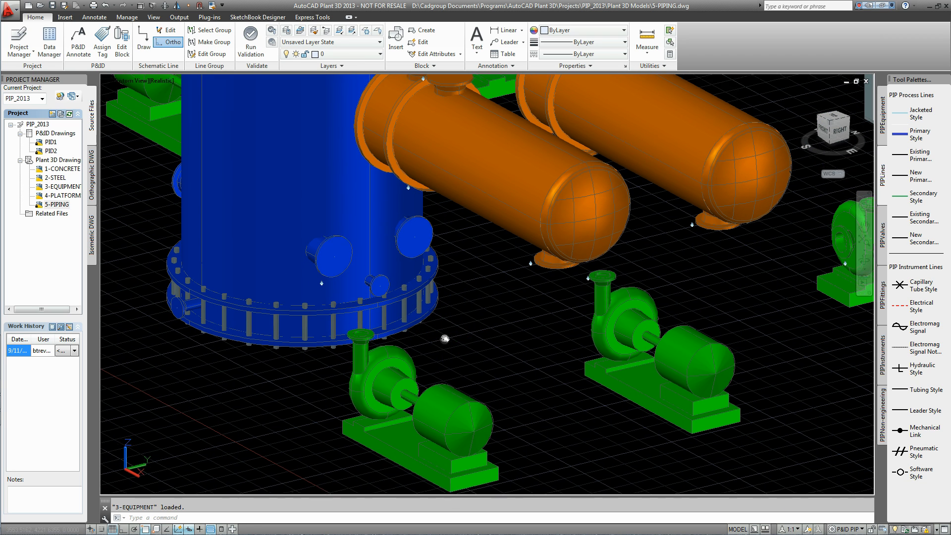
Switch to the 3D Piping workspace and orbit the model to face the nozzles at the large blue vessel's base.
scroll(445, 338, down, 2)
scroll(405, 339, down, 5)
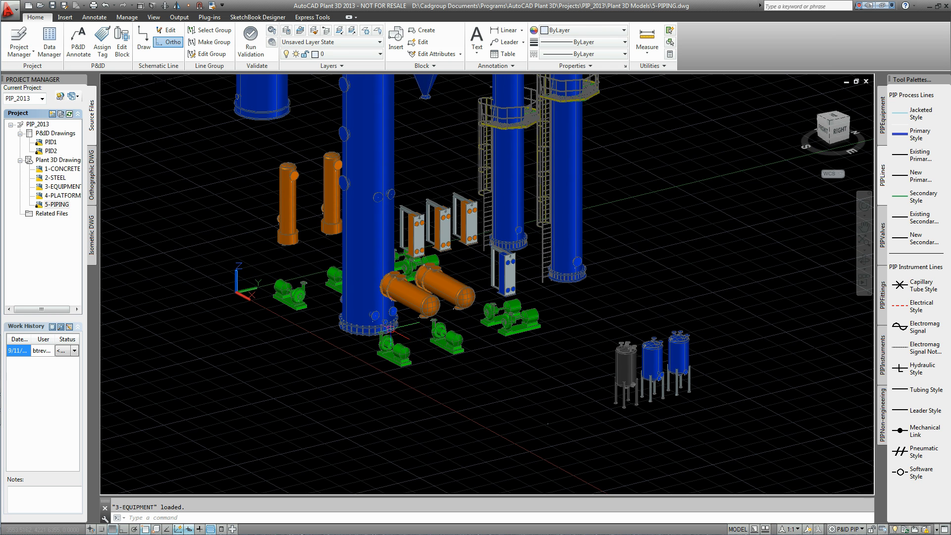
scroll(389, 328, up, 5)
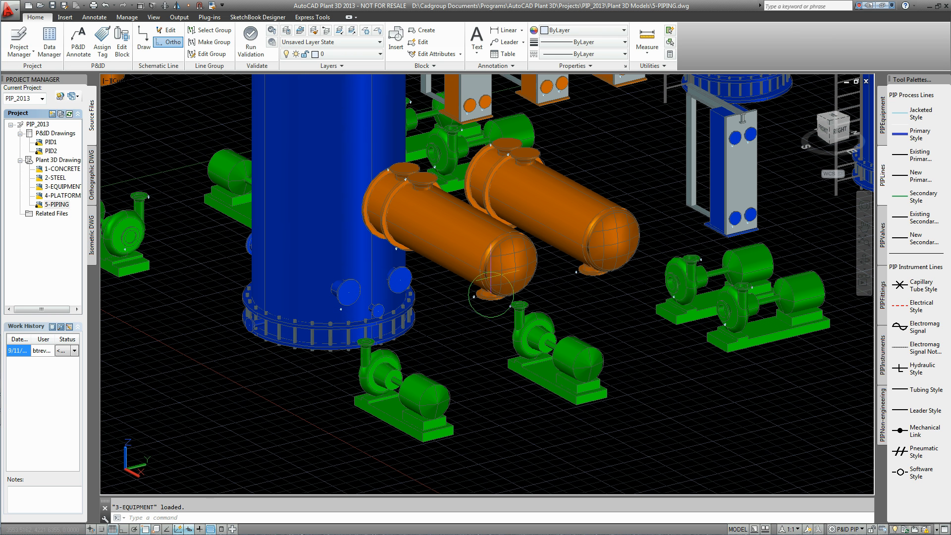
click(164, 9)
drag(318, 307, 429, 317)
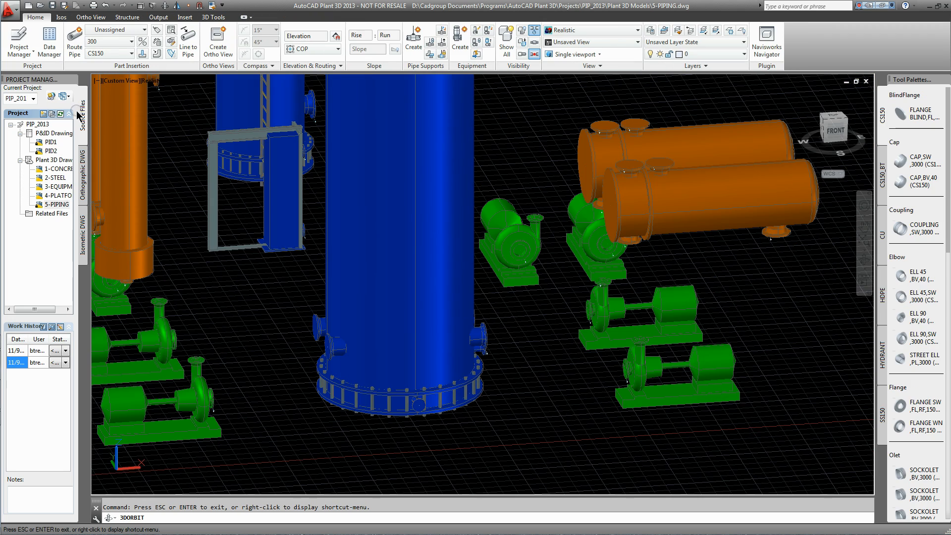
Open the P&ID Line List for PID1, expand line 300-CS150-P-111 under 111, and identify the matching nozzle on vessel TK-001.
click(157, 42)
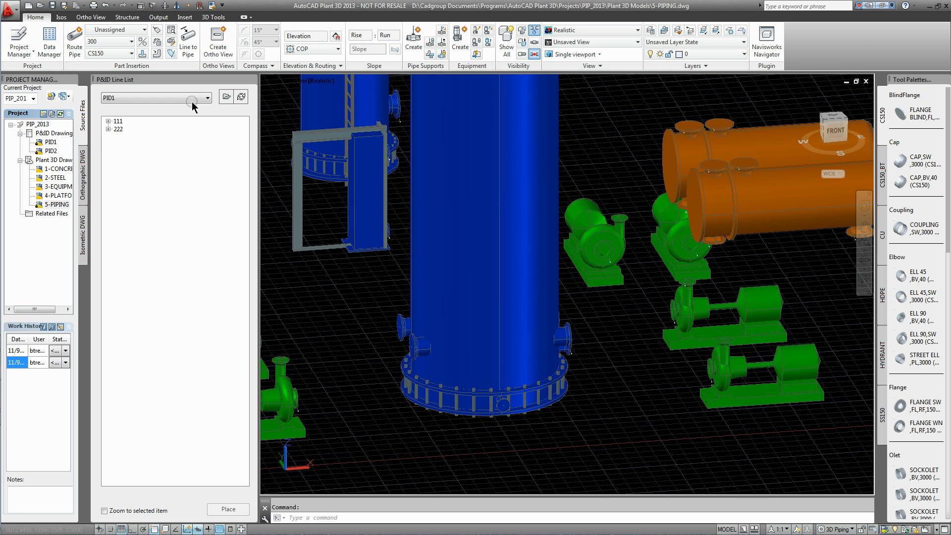
click(109, 121)
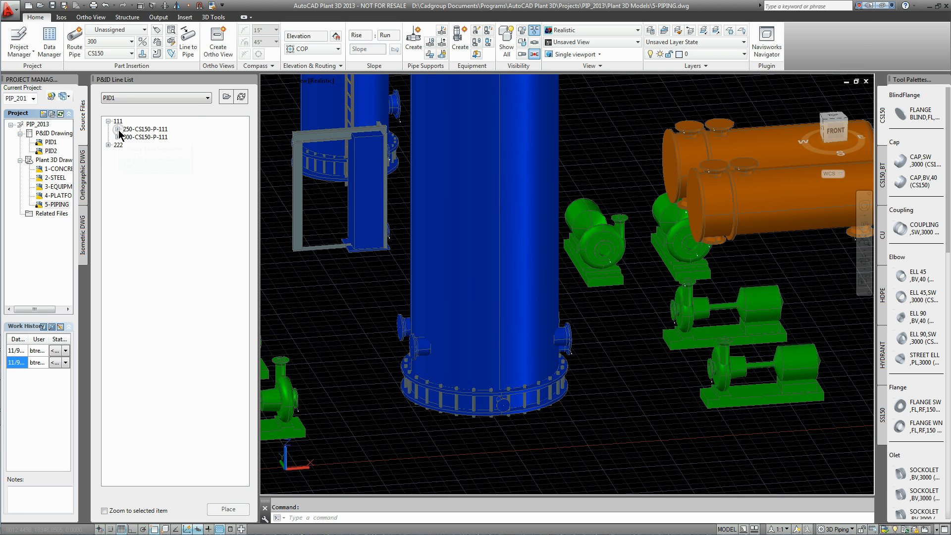
double_click(149, 138)
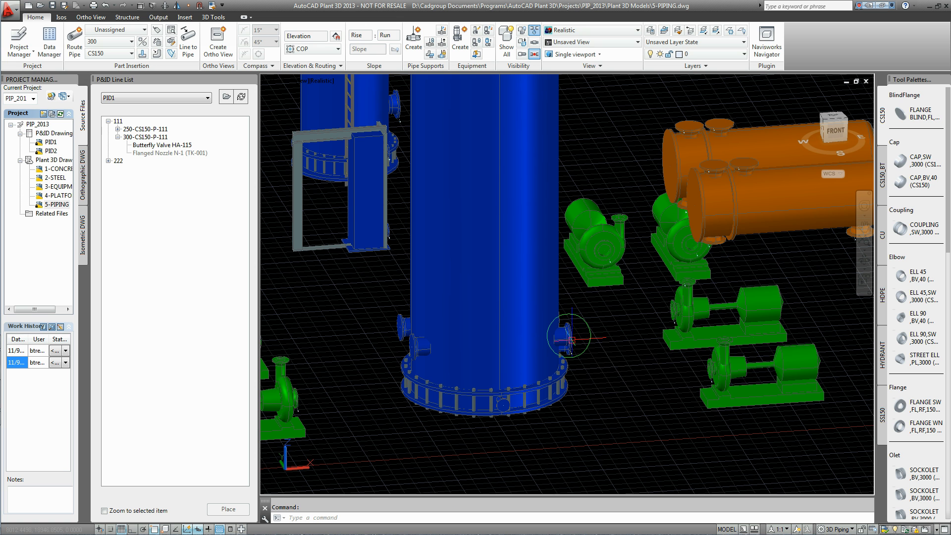
mouse_move(571, 340)
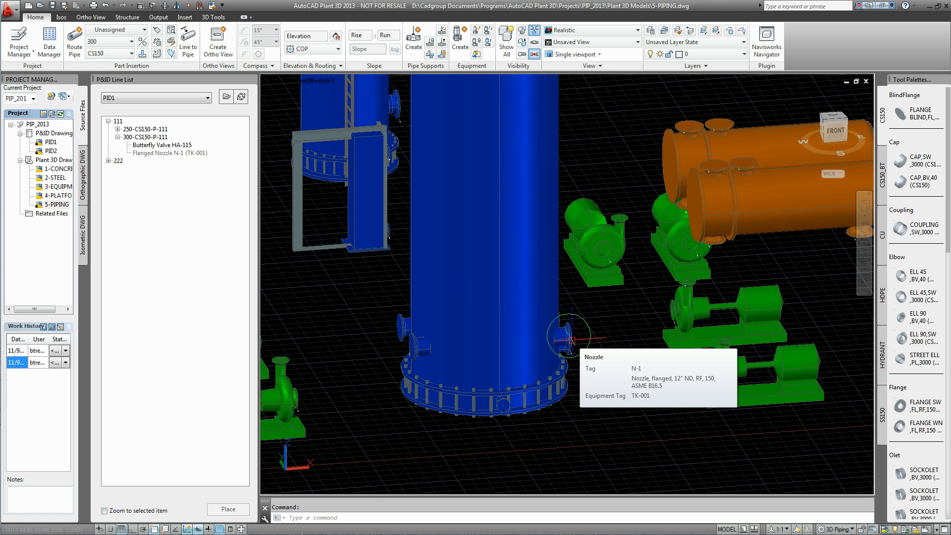
Place Butterfly Valve HA-115 as Valve (Butterfly-Inline) on nozzle N-1 of vessel TK-001 with a rotation angle of 0.
click(162, 145)
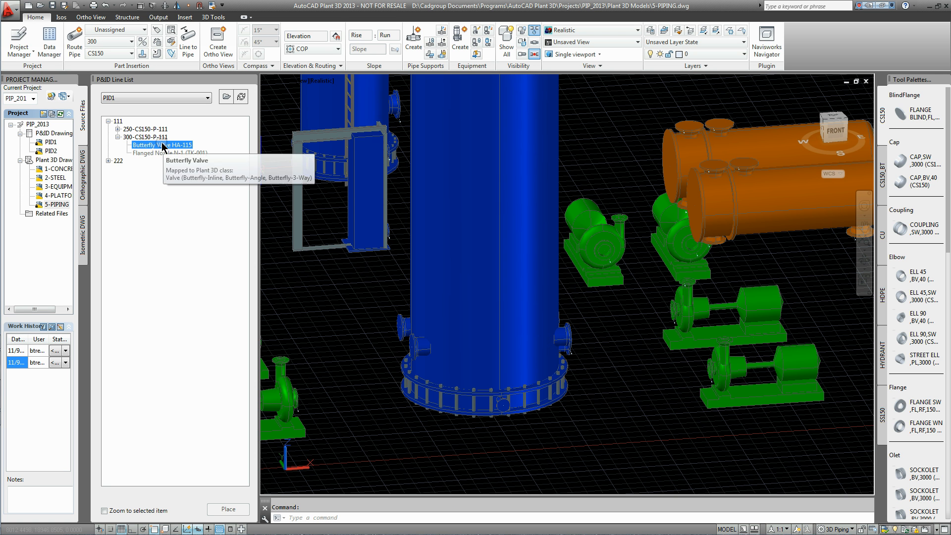
right_click(162, 145)
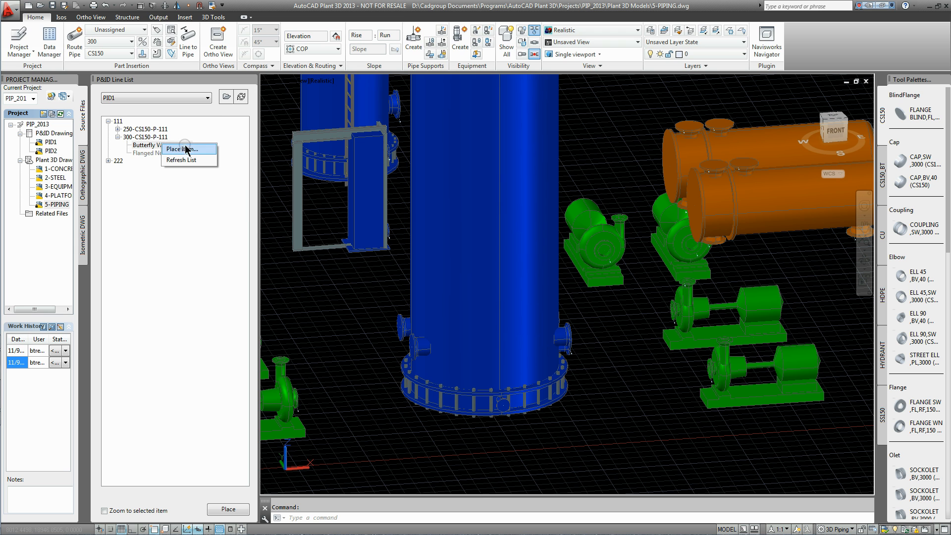
click(184, 147)
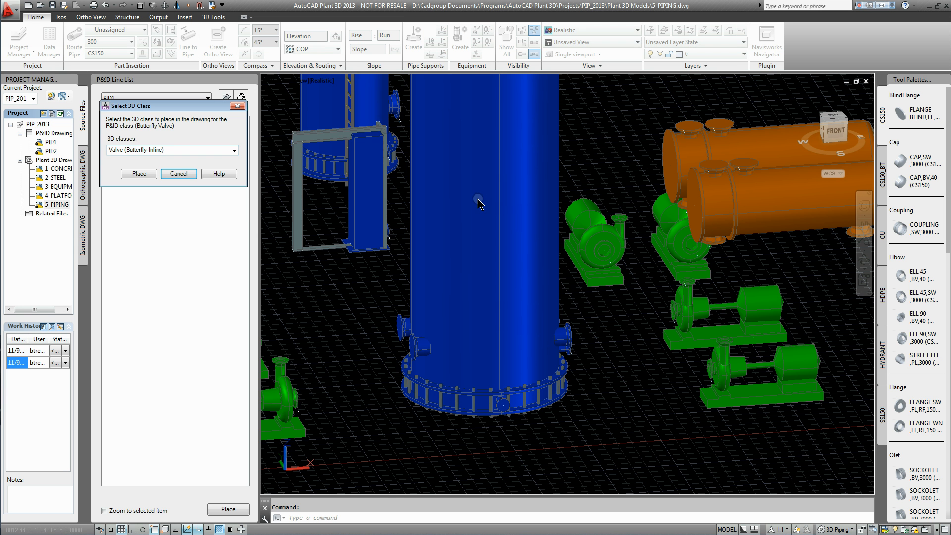
click(139, 174)
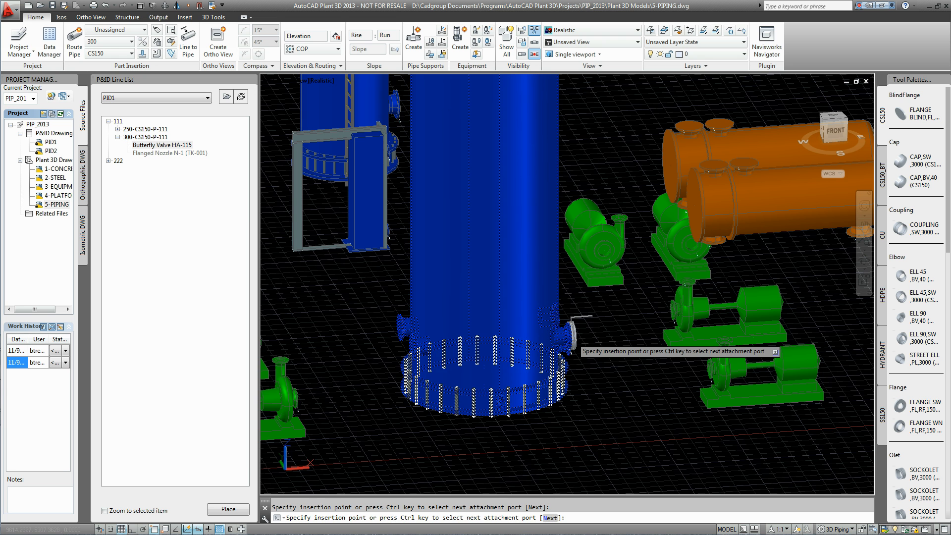
click(574, 325)
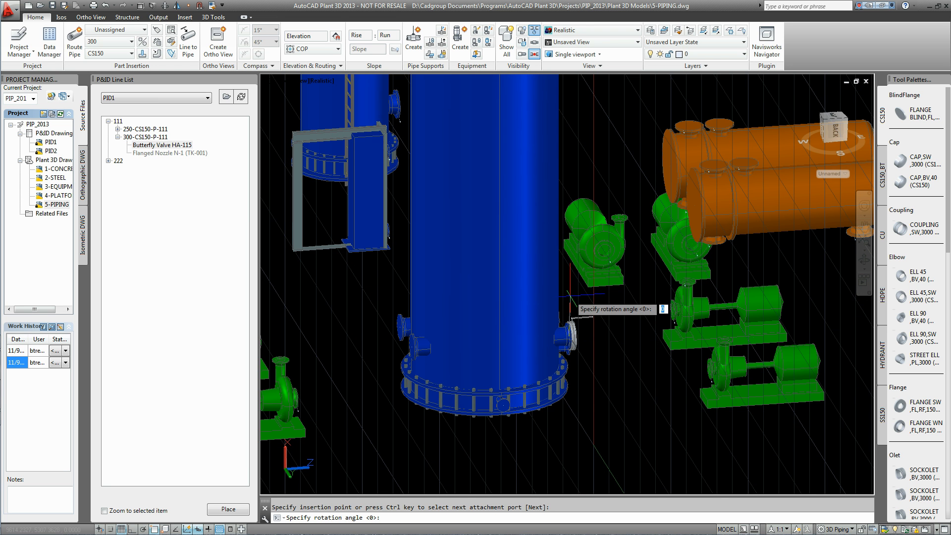
key(Return)
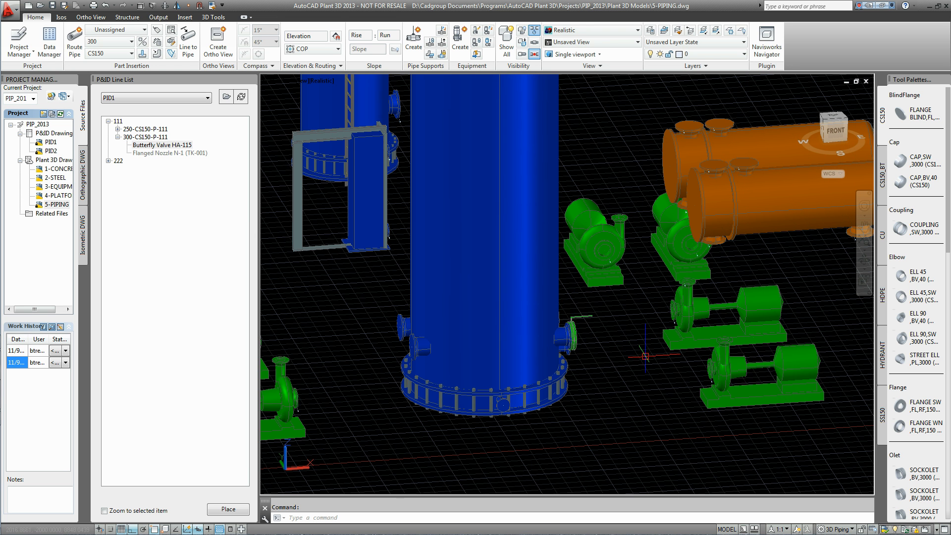
Place line 300-CS150-P-111 from the line list, routing it from the butterfly valve to the suction nozzle of the frontmost green pump.
click(147, 138)
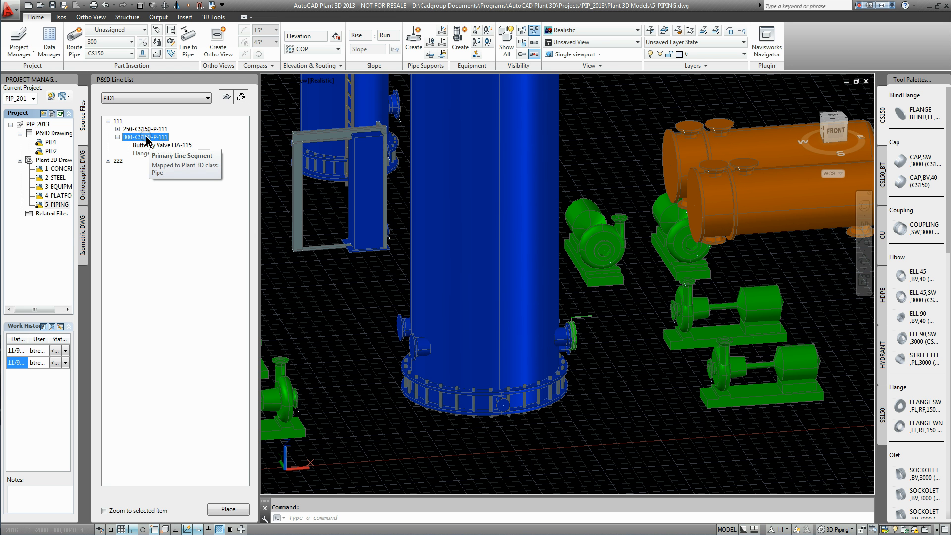
right_click(146, 138)
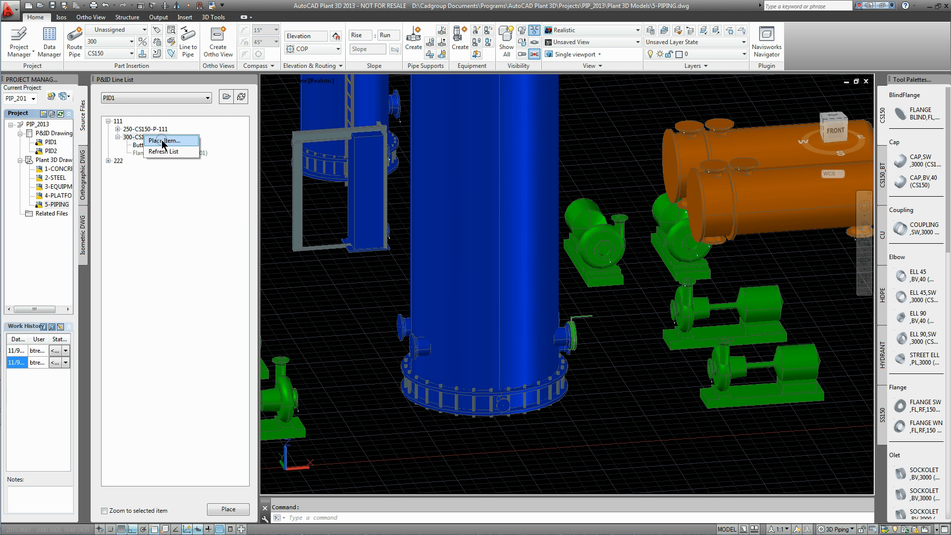
click(163, 142)
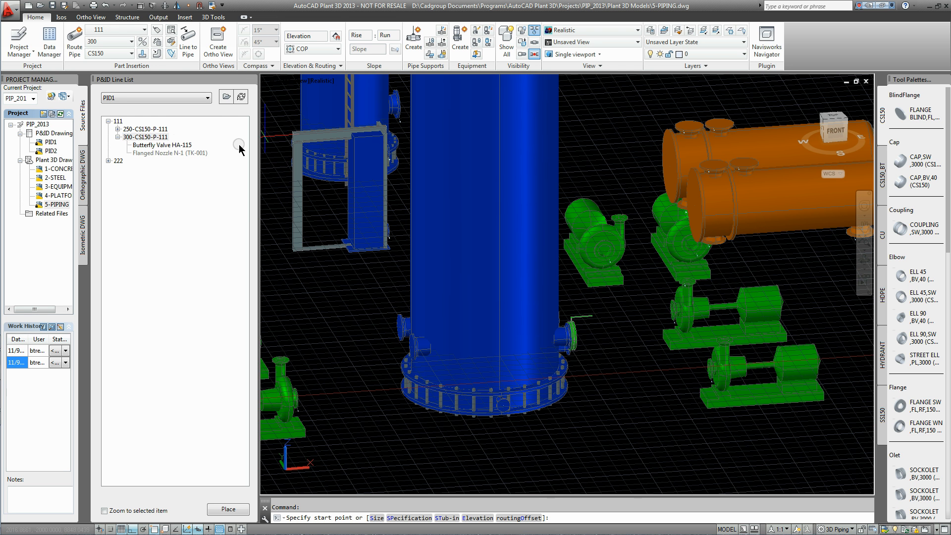
click(575, 335)
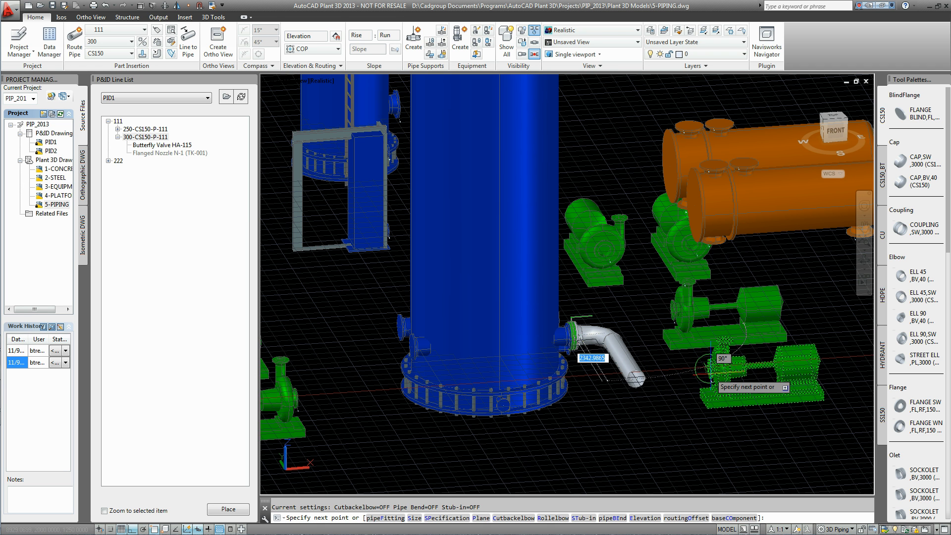
click(709, 369)
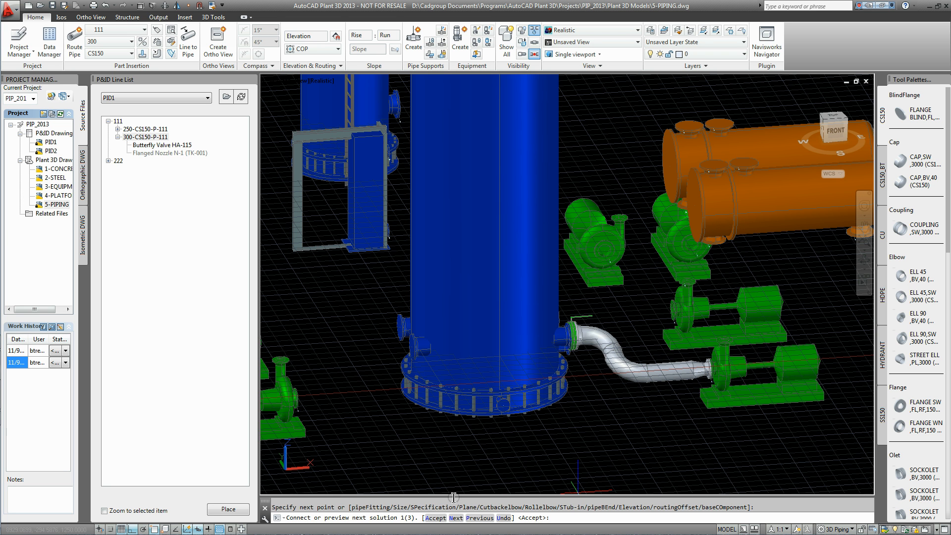
Preview the alternative pipe connections and accept solution 3, the direct sloping route to the pump.
text(n)
key(Return)
text(n)
key(Return)
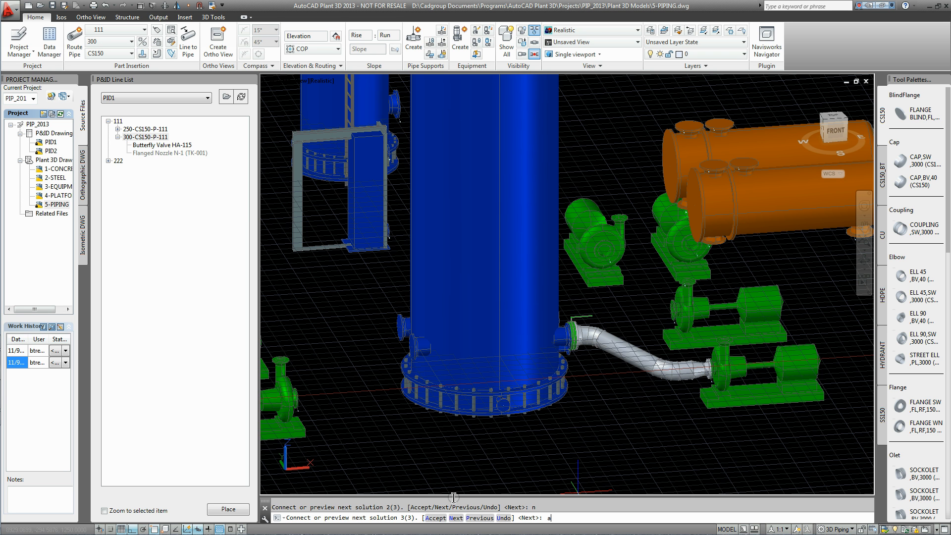
key(Return)
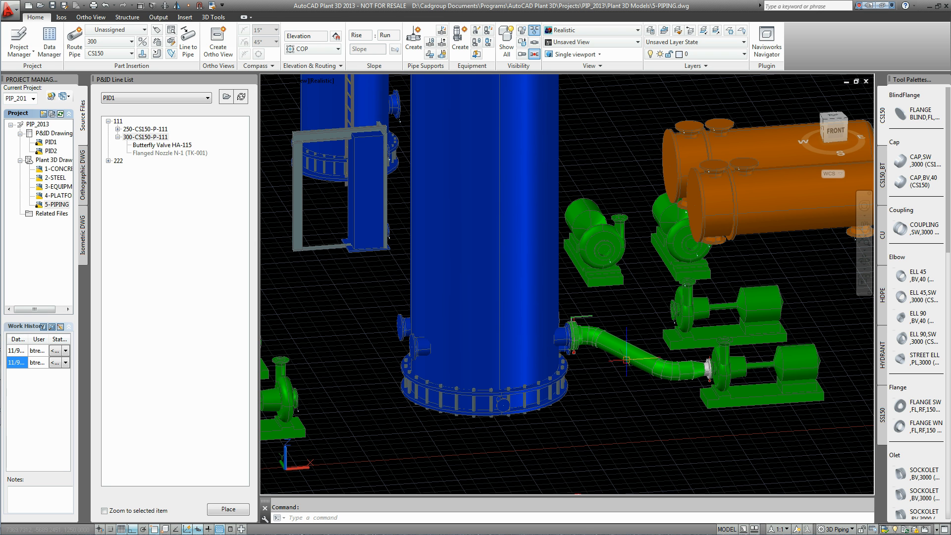
Inspect the tag and specification data of the routed pipe and the butterfly valve.
mouse_move(624, 361)
mouse_move(586, 314)
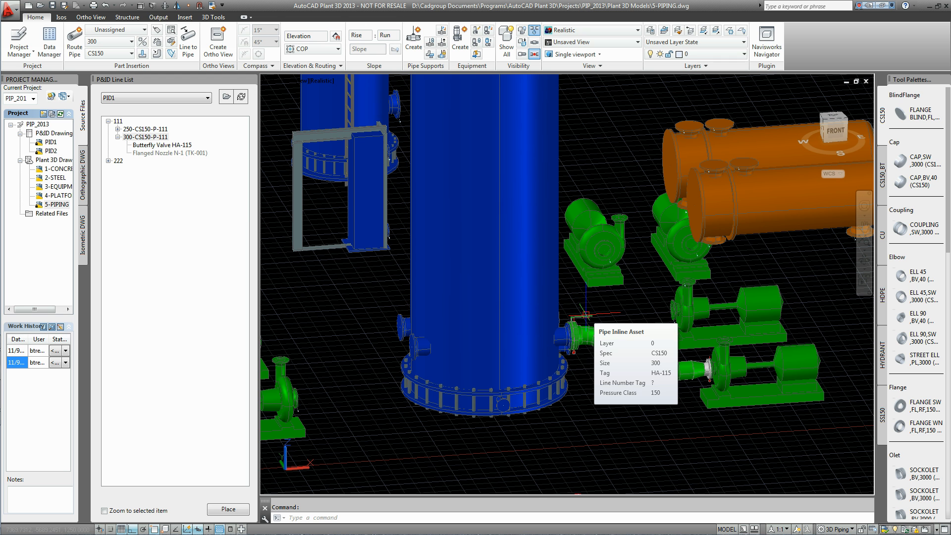
click(586, 315)
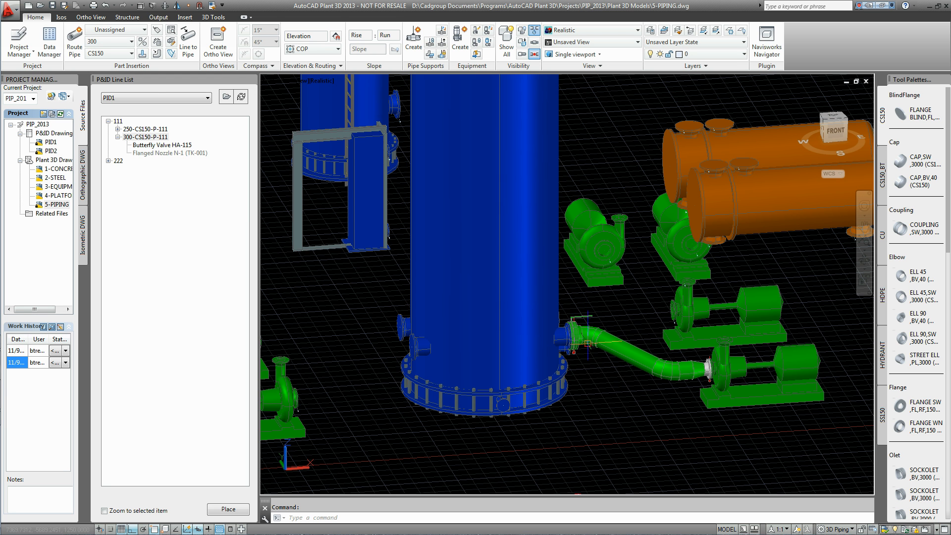
Close the P&ID Line List and extend the selection from the sloping pipe to all parts of its connected line number.
click(252, 81)
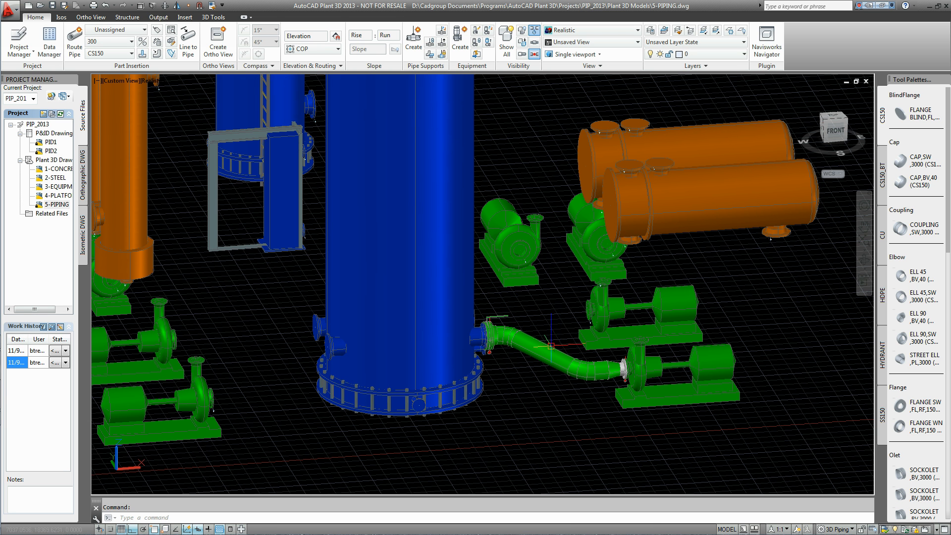
click(550, 345)
right_click(550, 345)
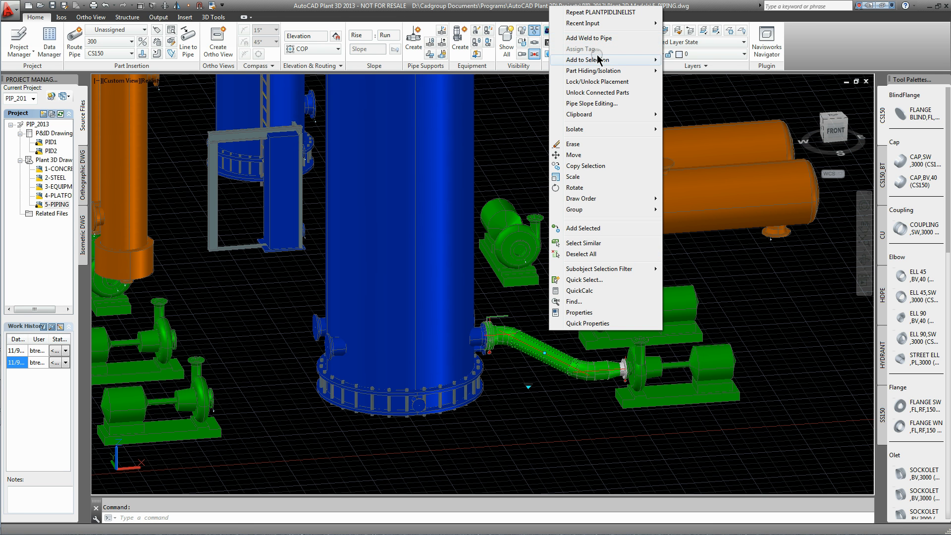
mouse_move(602, 59)
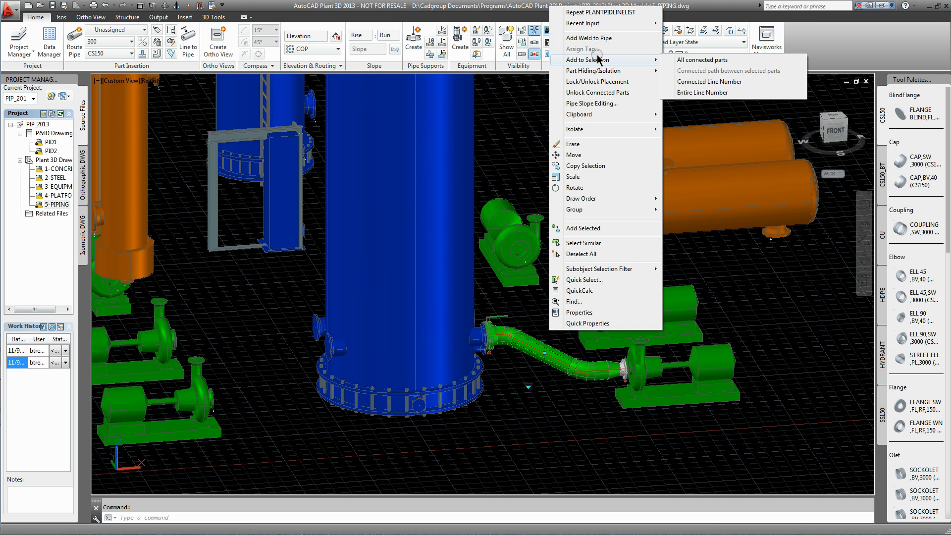
click(715, 82)
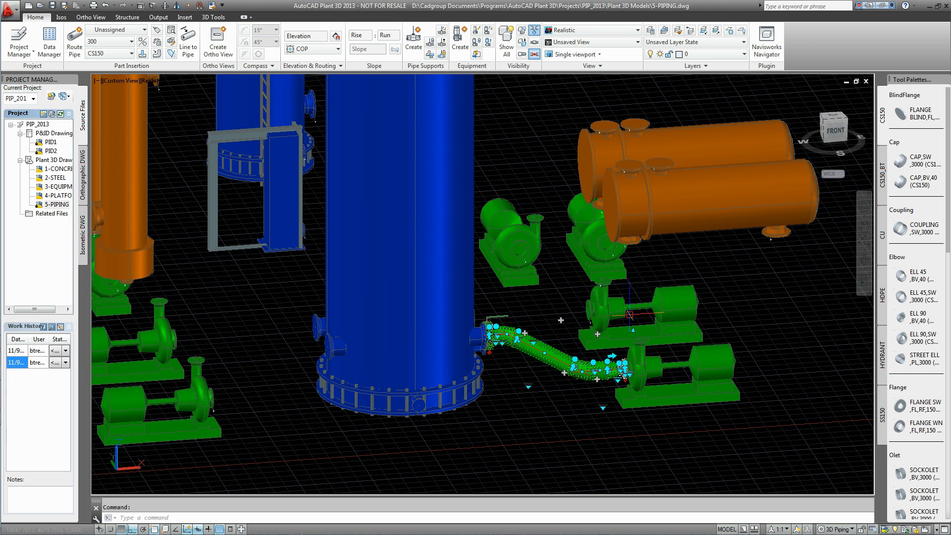
scroll(490, 335, up, 5)
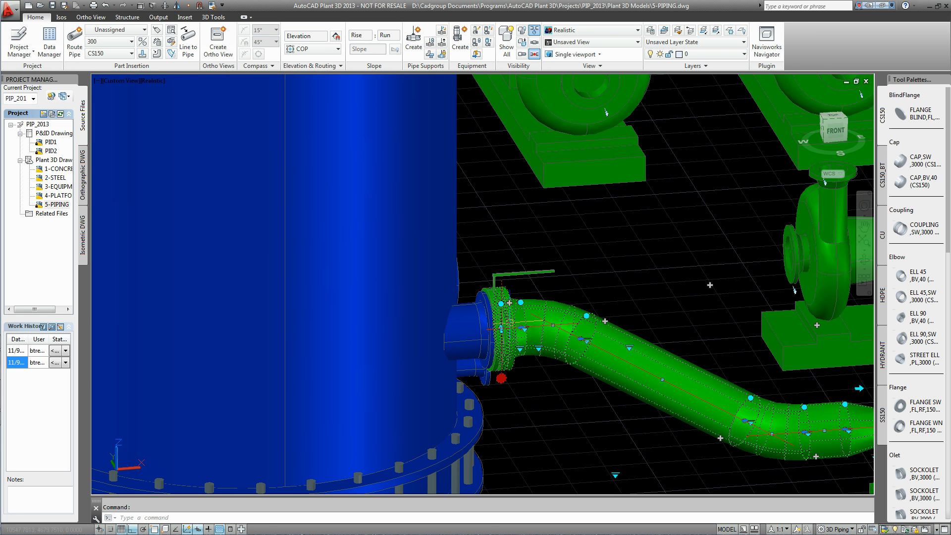
scroll(627, 284, down, 5)
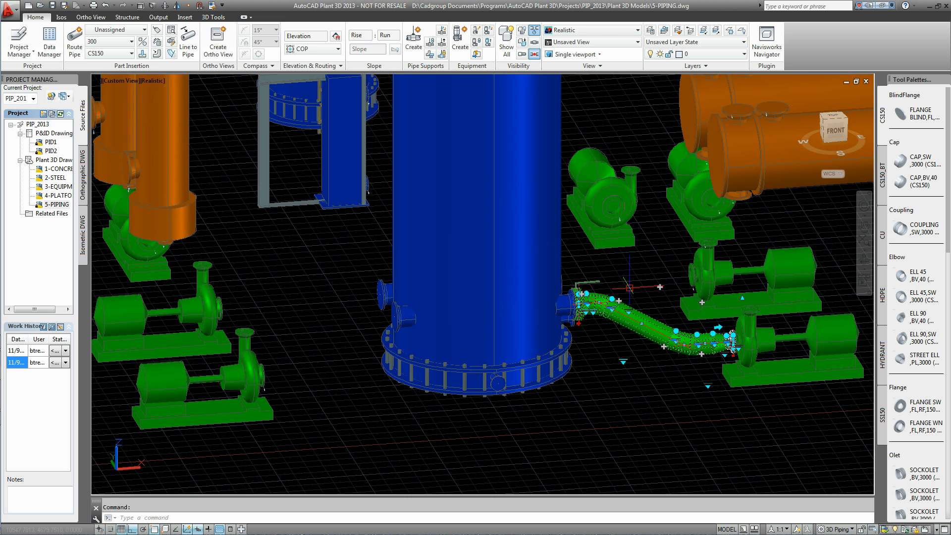
middle_drag(628, 286, 439, 298)
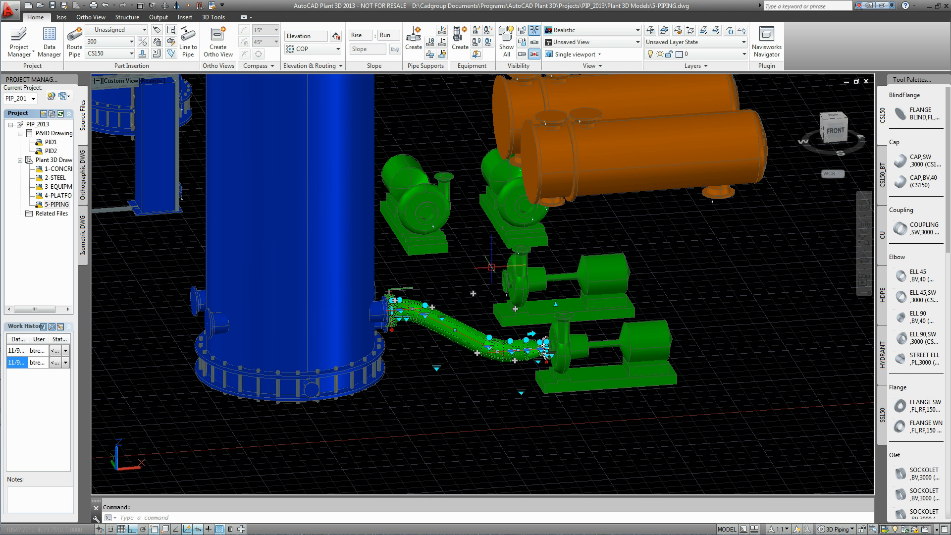
Create a production isometric of line 111? with the Final_A2 style and open the generated 111.dwg from the creation results.
click(61, 16)
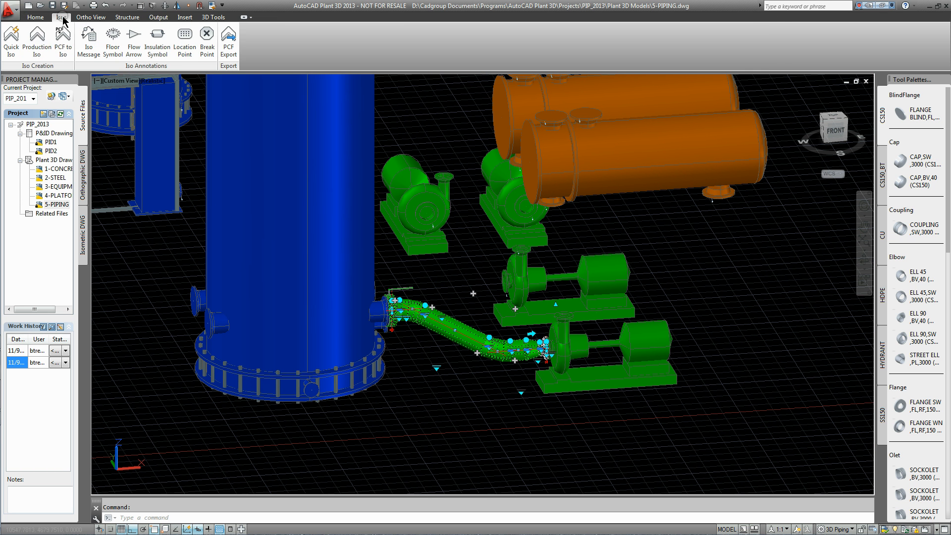
click(39, 51)
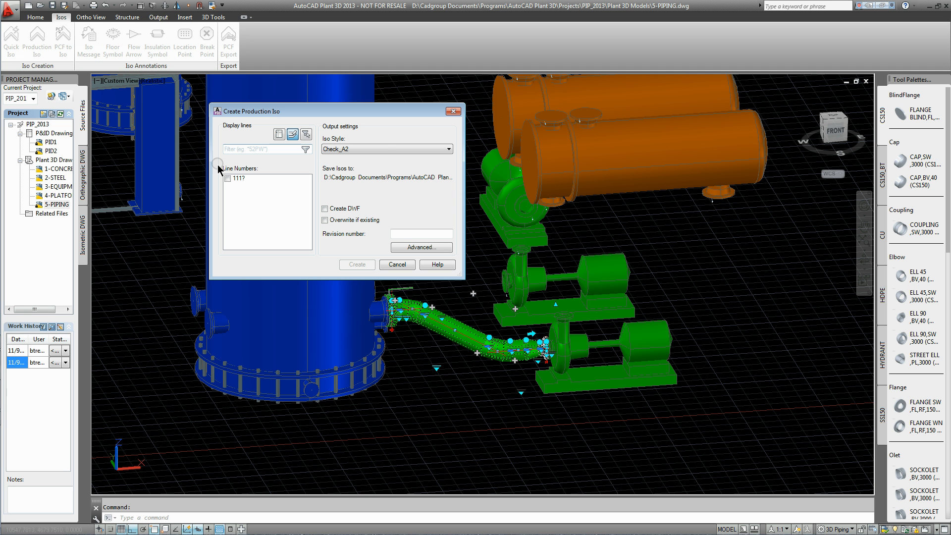
click(388, 150)
click(365, 171)
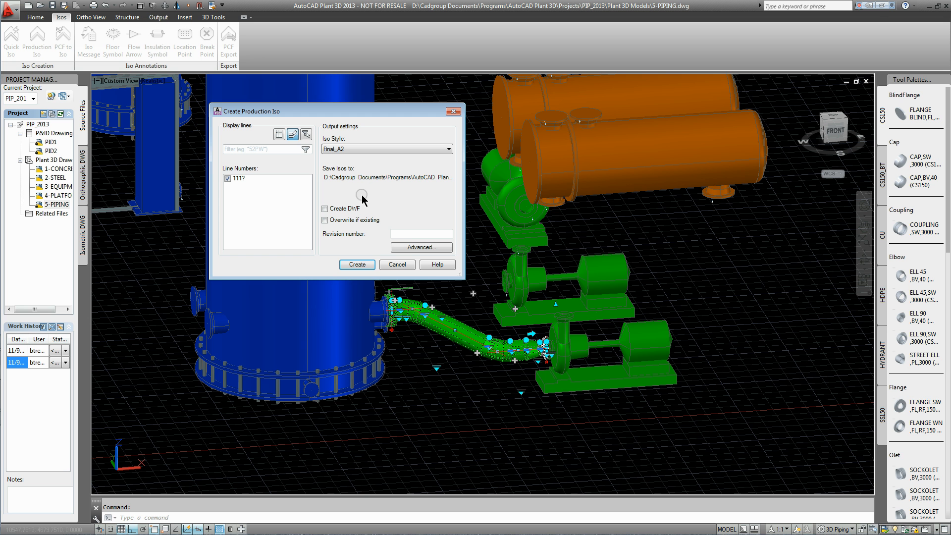
click(357, 265)
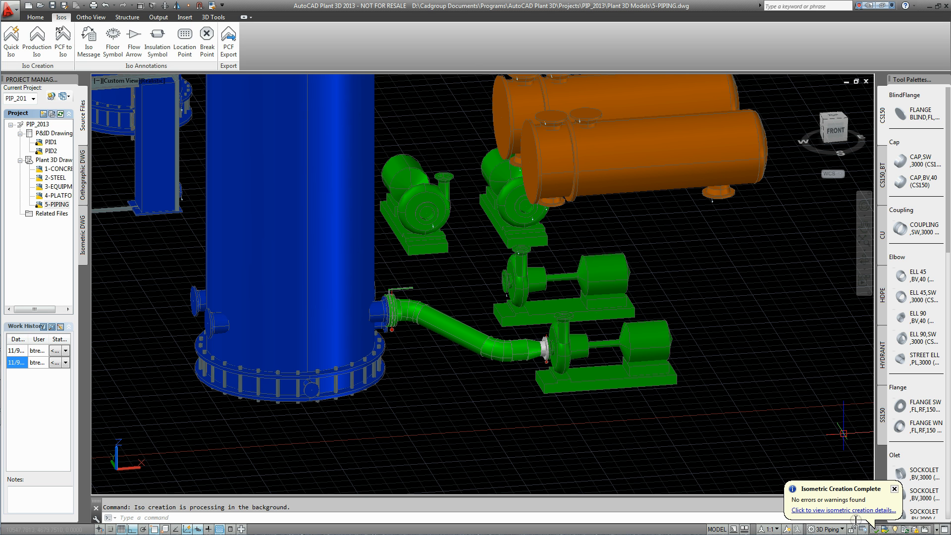
click(841, 511)
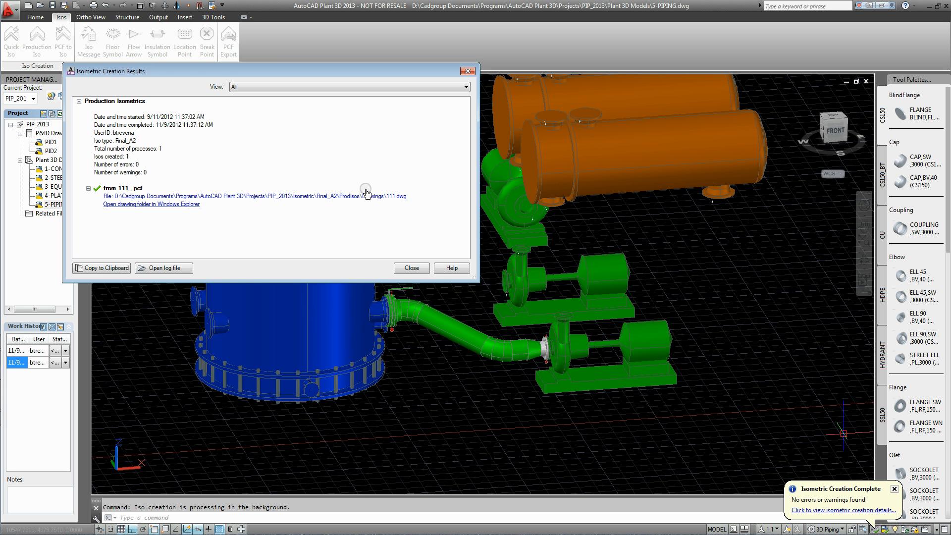
click(338, 189)
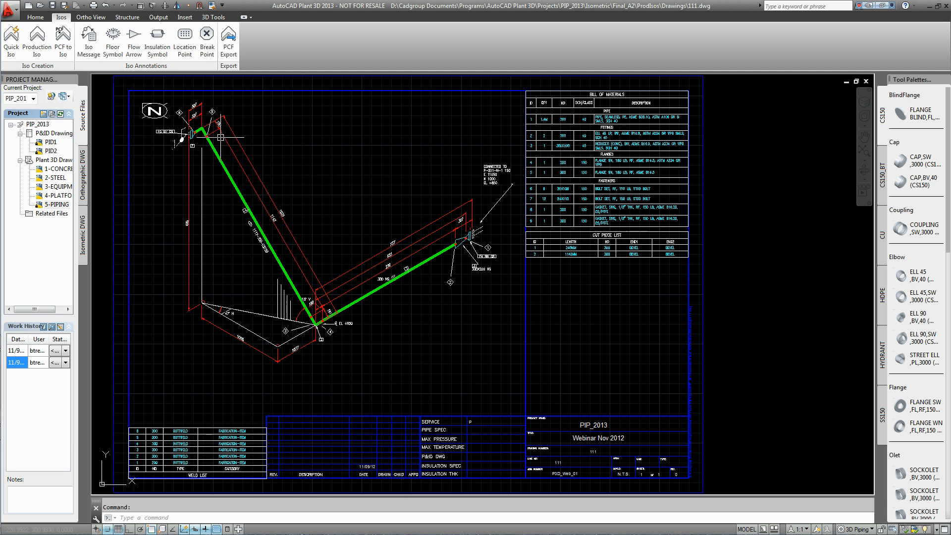
Examine the isometric's dimensions, pump connection note, bill of materials, cut piece list, weld list and title block.
scroll(179, 138, up, 2)
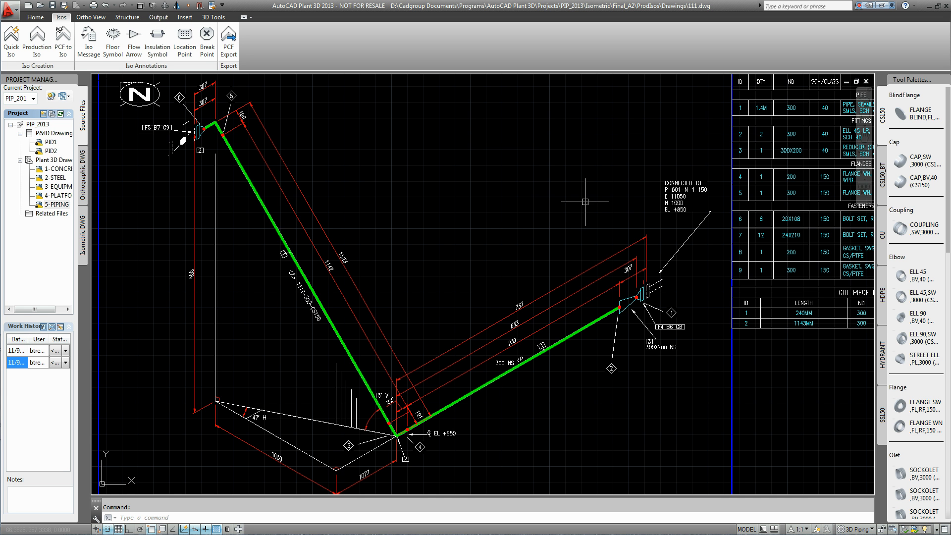
middle_drag(602, 190, 455, 193)
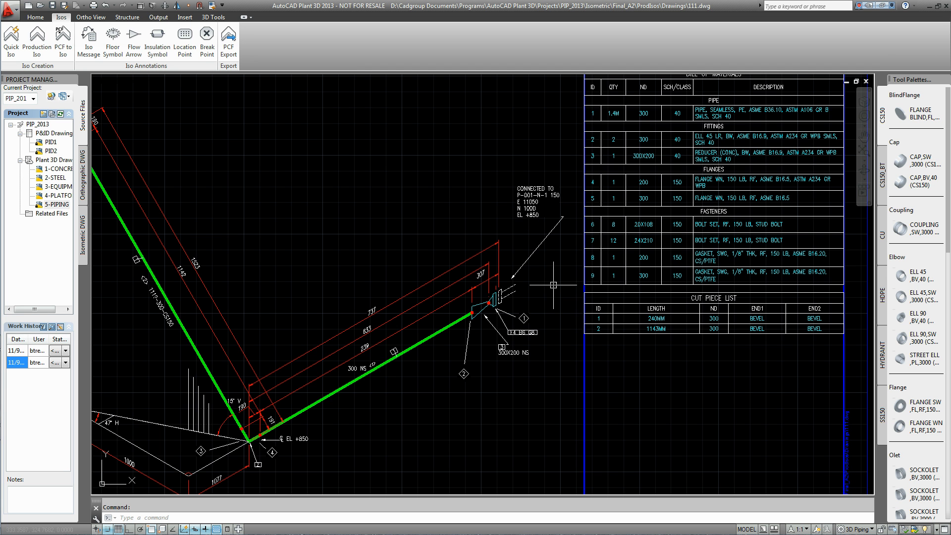
scroll(559, 278, down, 2)
middle_drag(559, 277, 424, 342)
scroll(530, 295, up, 2)
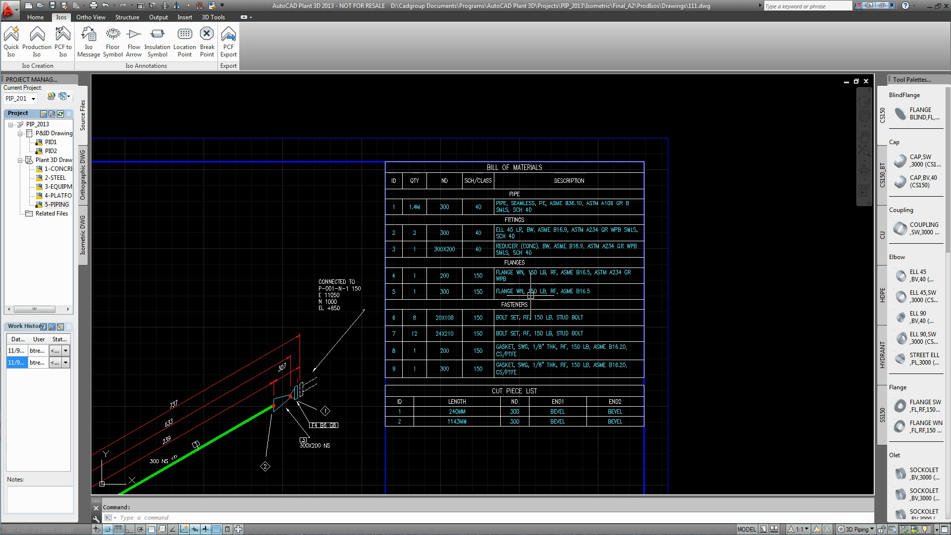
scroll(521, 350, down, 2)
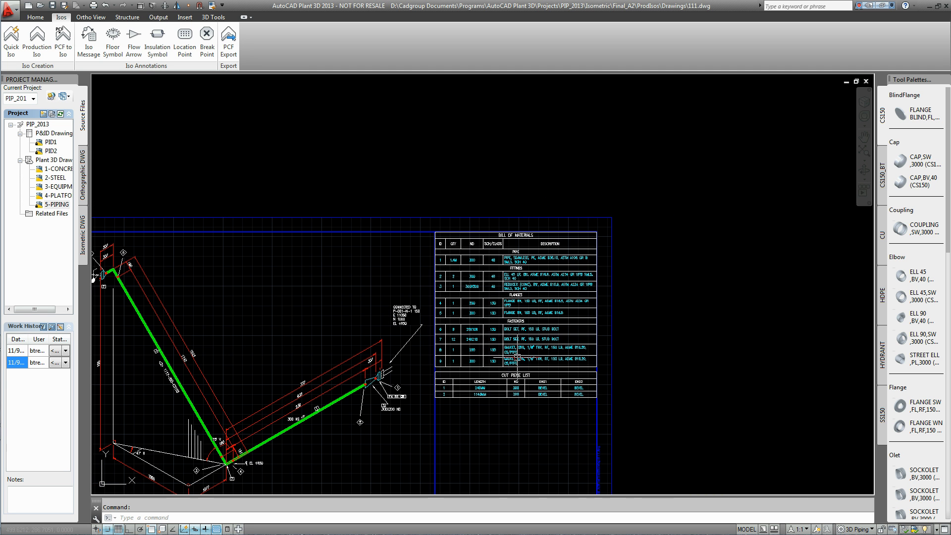
scroll(530, 322, up, 2)
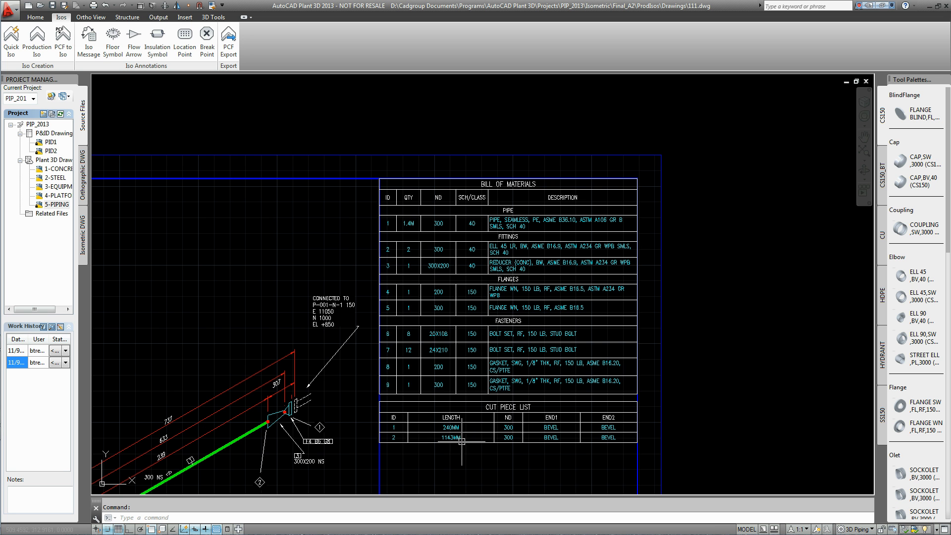
scroll(512, 476, down, 2)
mouse_move(512, 476)
middle_down()
mouse_move(558, 412)
mouse_move(797, 186)
middle_up()
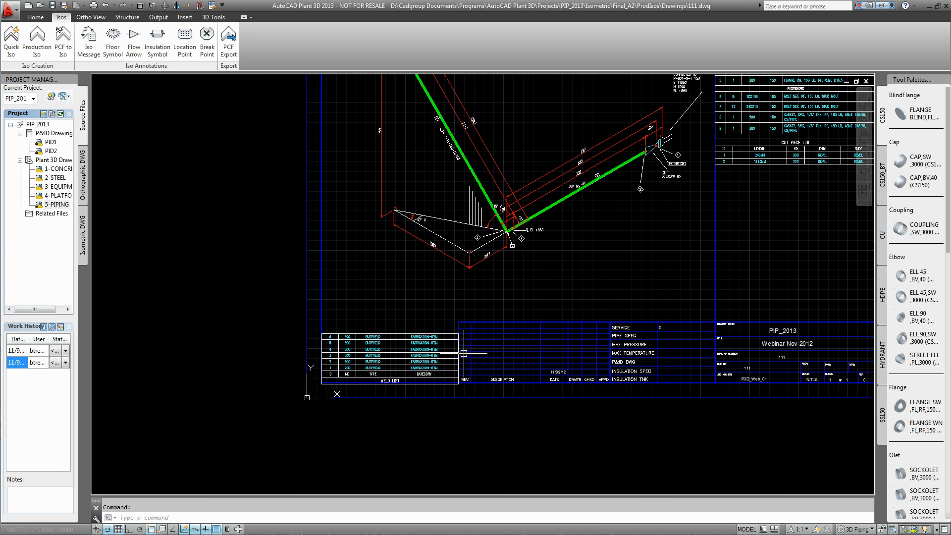
middle_drag(753, 277, 605, 354)
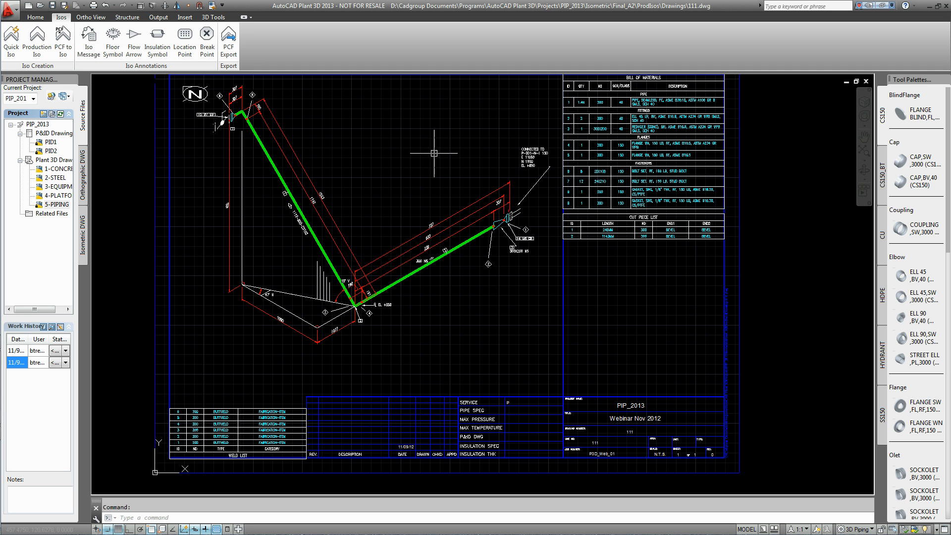
Open the project setup and display the Iso Style Setup settings of the Final_A2 isometric style.
click(36, 17)
click(19, 51)
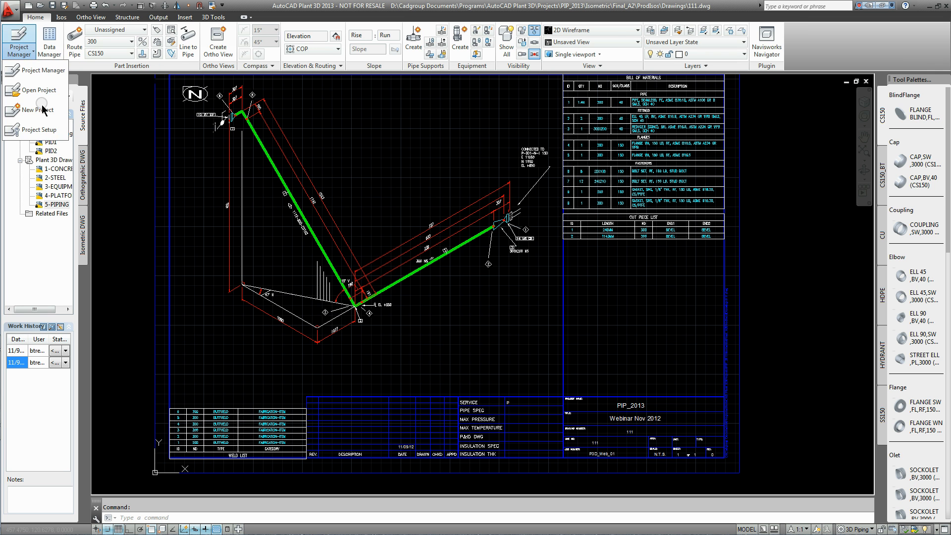
click(37, 131)
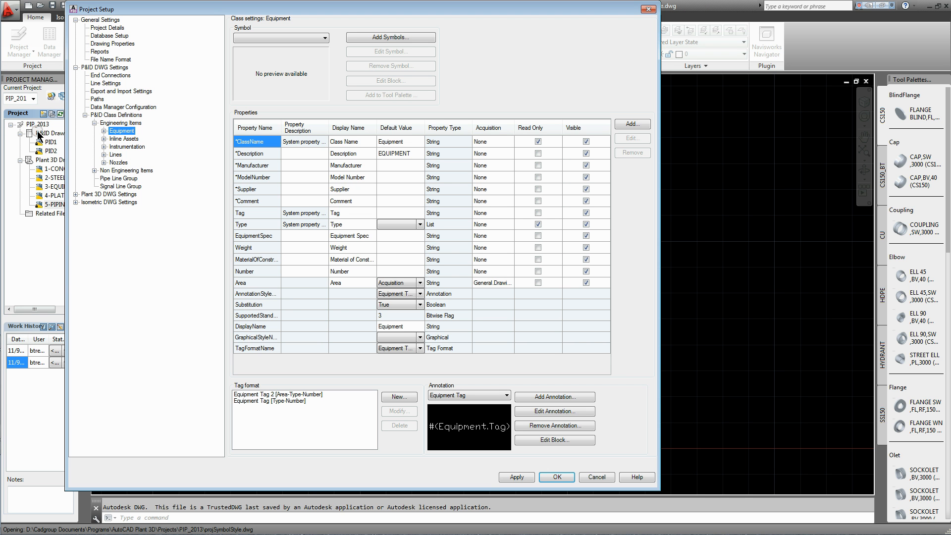
click(76, 202)
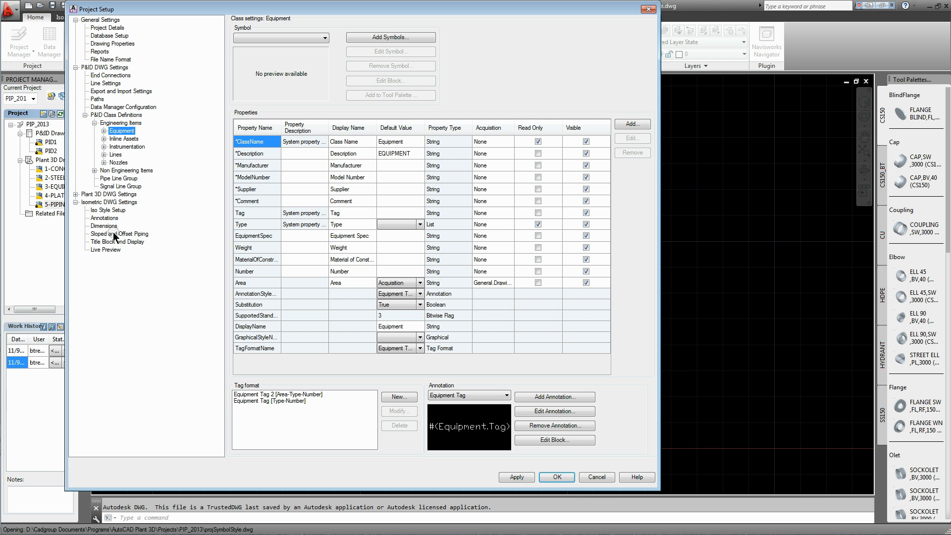
click(114, 211)
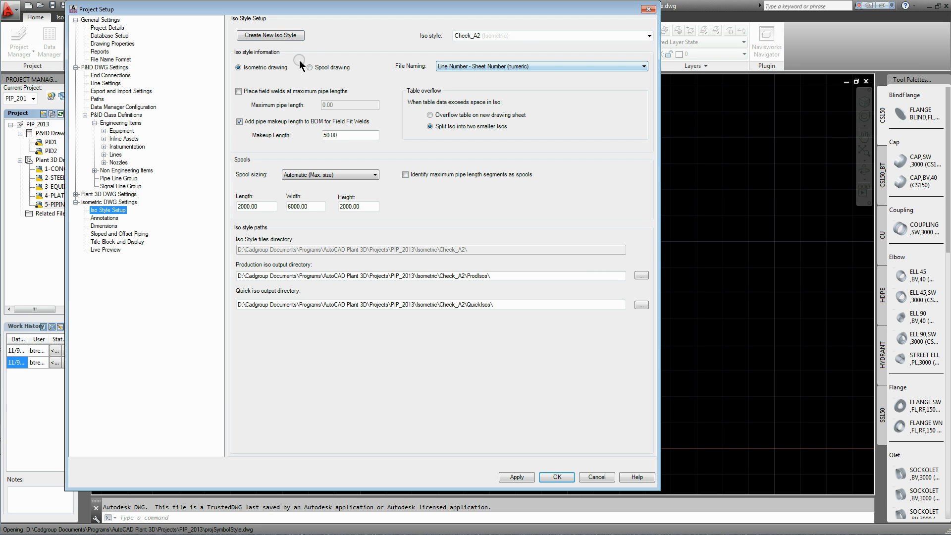
click(525, 36)
click(524, 60)
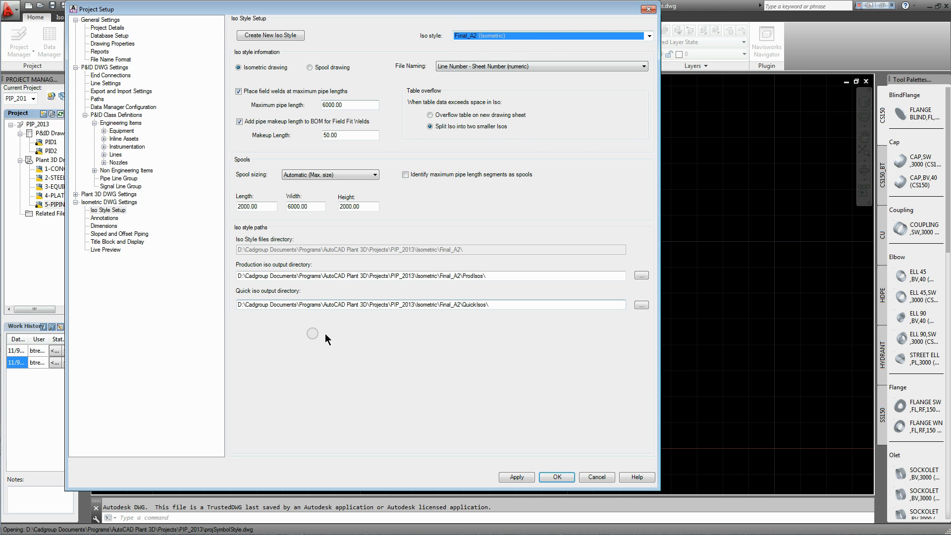
Review Final_A2's annotation, dimension and sloped piping settings, previewing 3D box against two skew triangles for sloped pipe with a 2D horizontal offset.
click(105, 218)
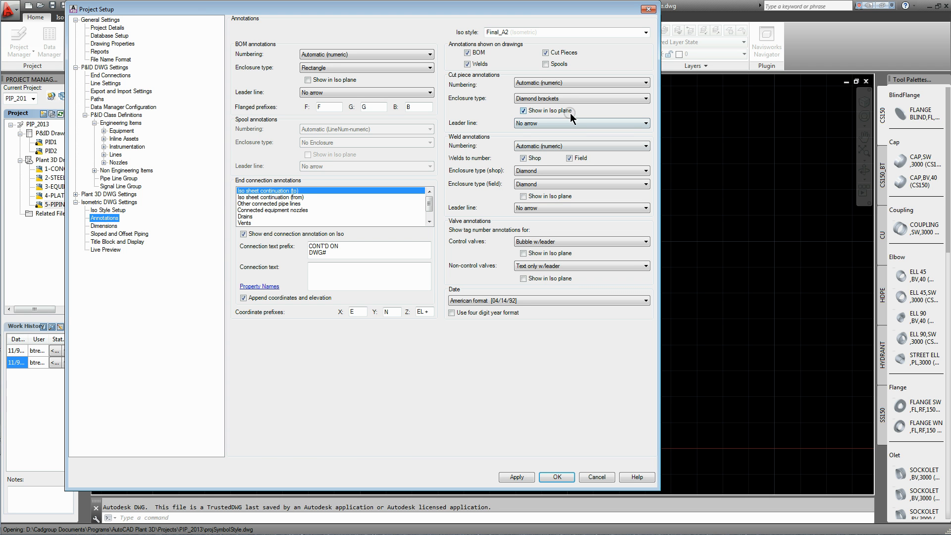
click(105, 225)
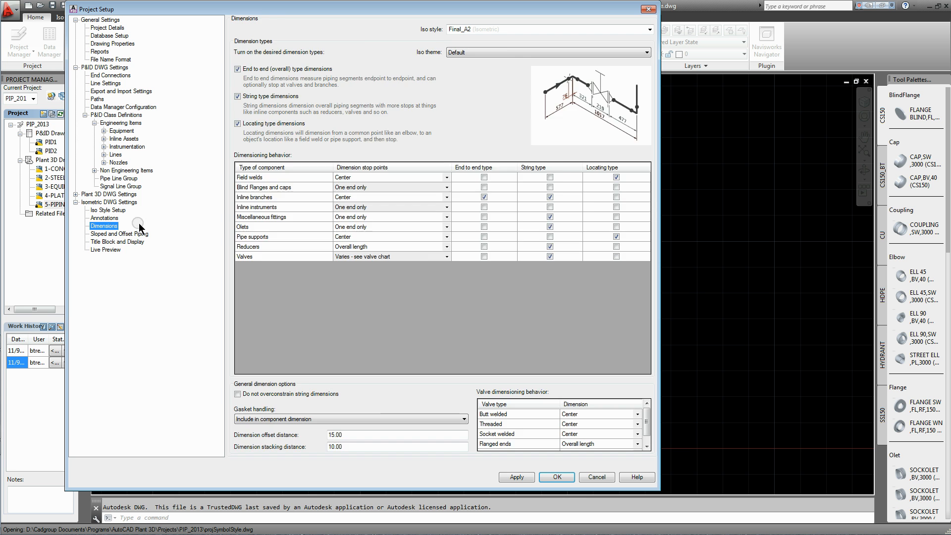
click(143, 233)
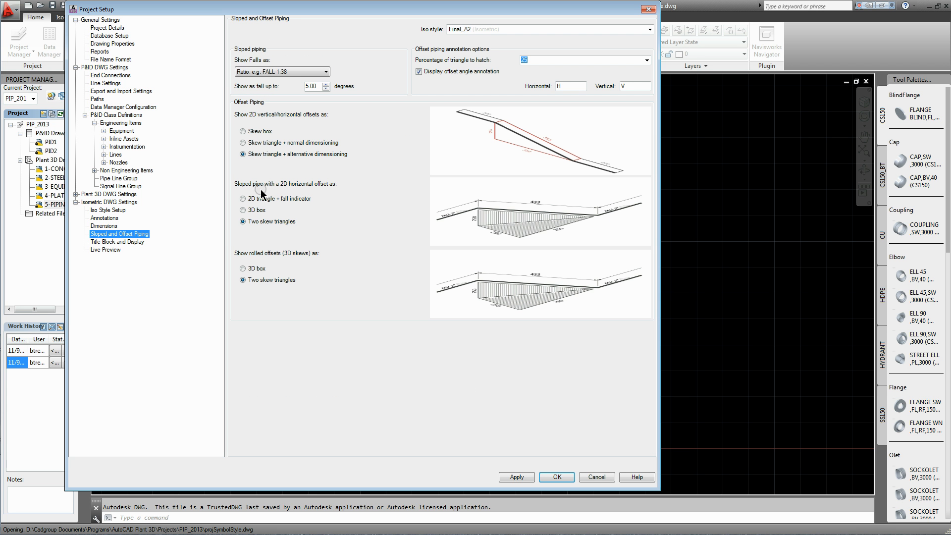
click(242, 210)
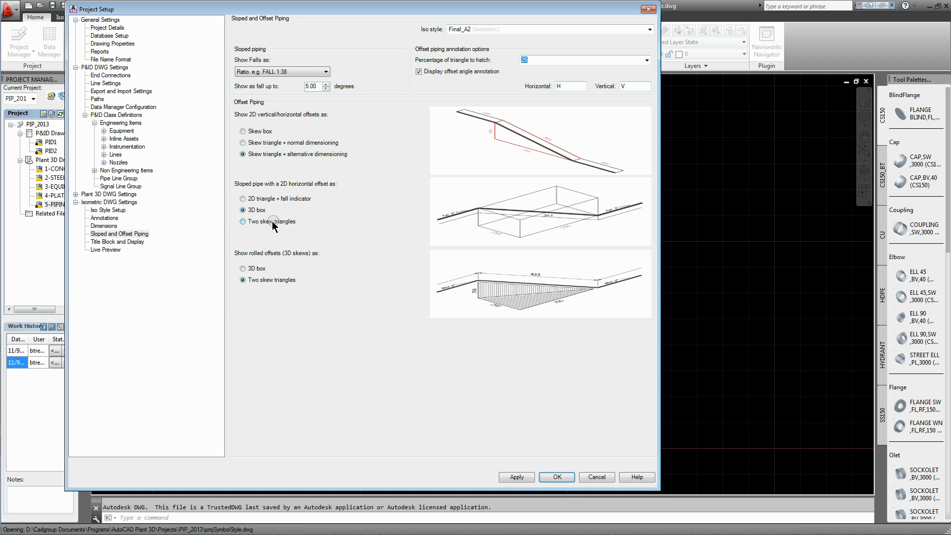
click(243, 222)
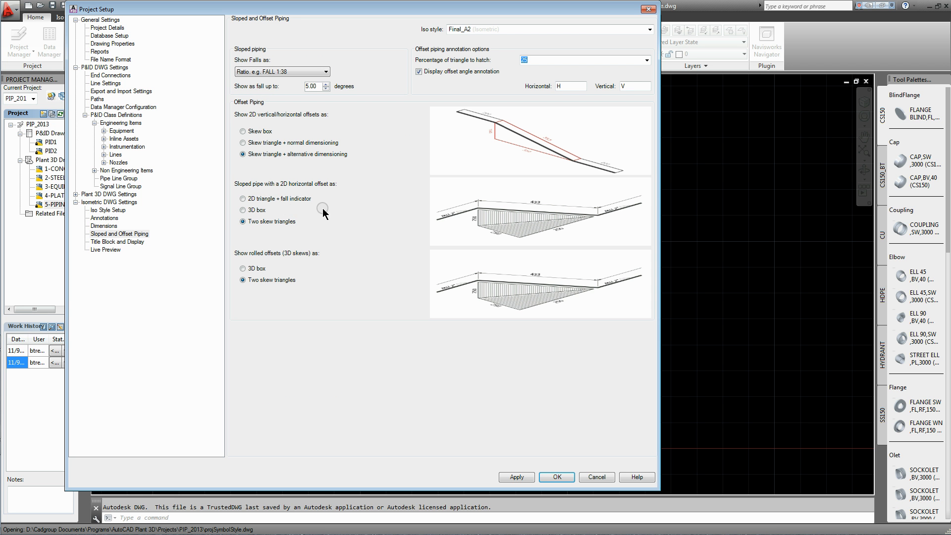
Open the Final_A2 title block setup and examine the title block attributes, including the LDT setup and Line Group Properties category.
click(109, 242)
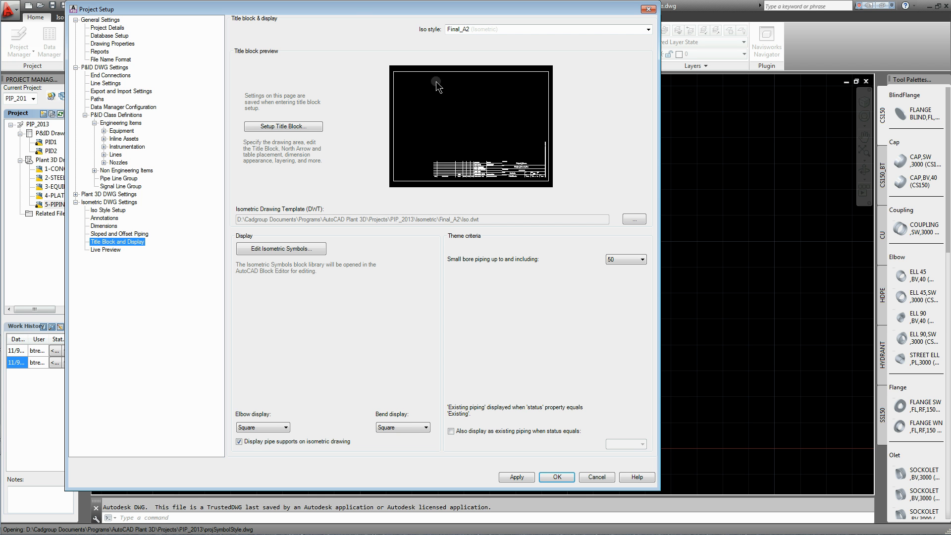
click(283, 126)
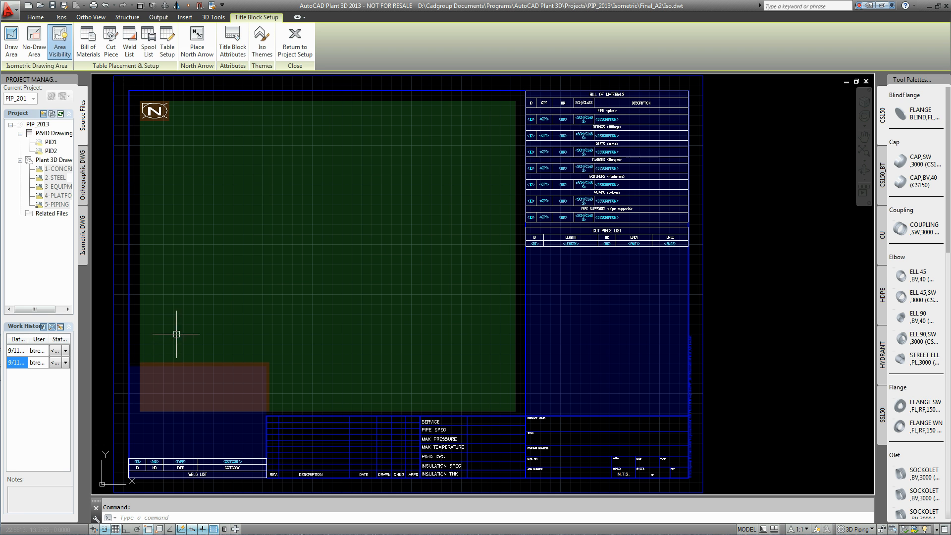
click(234, 46)
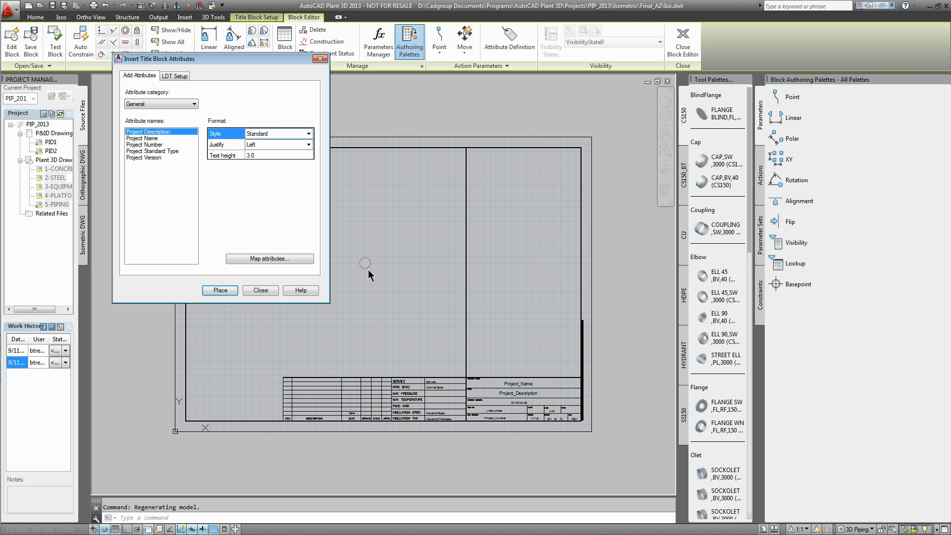
click(175, 77)
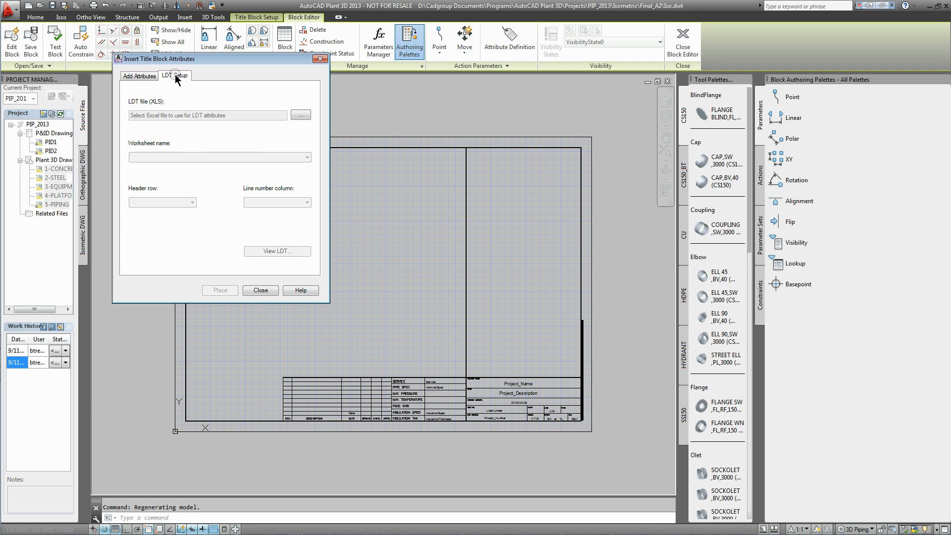
click(139, 76)
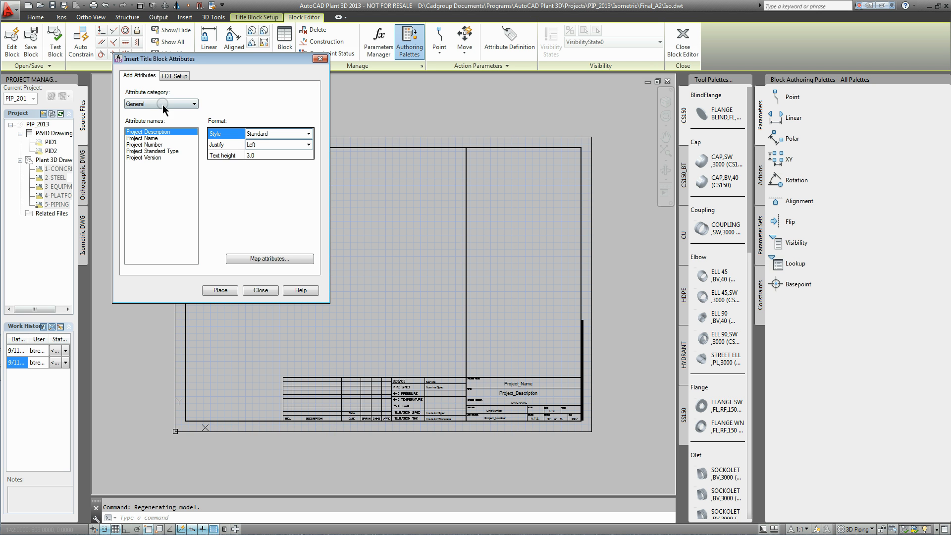
click(193, 104)
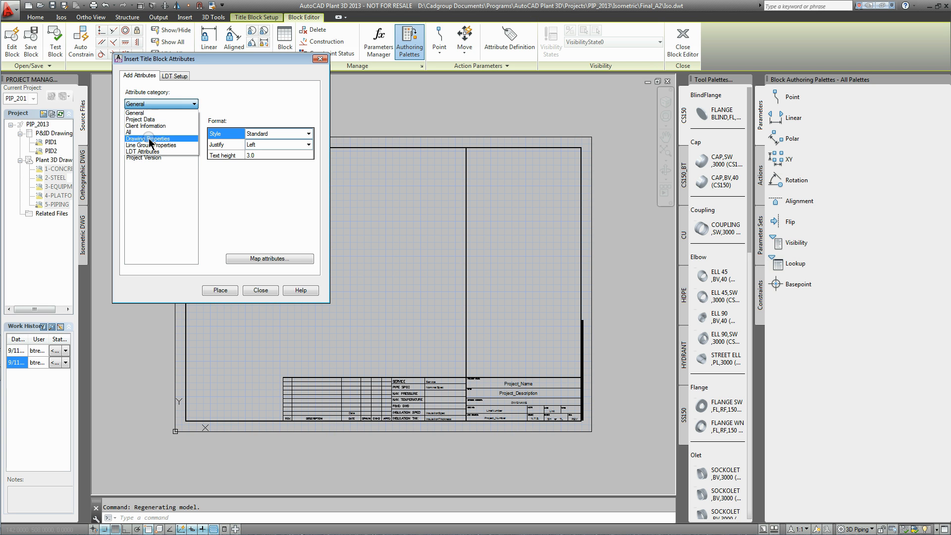
click(151, 146)
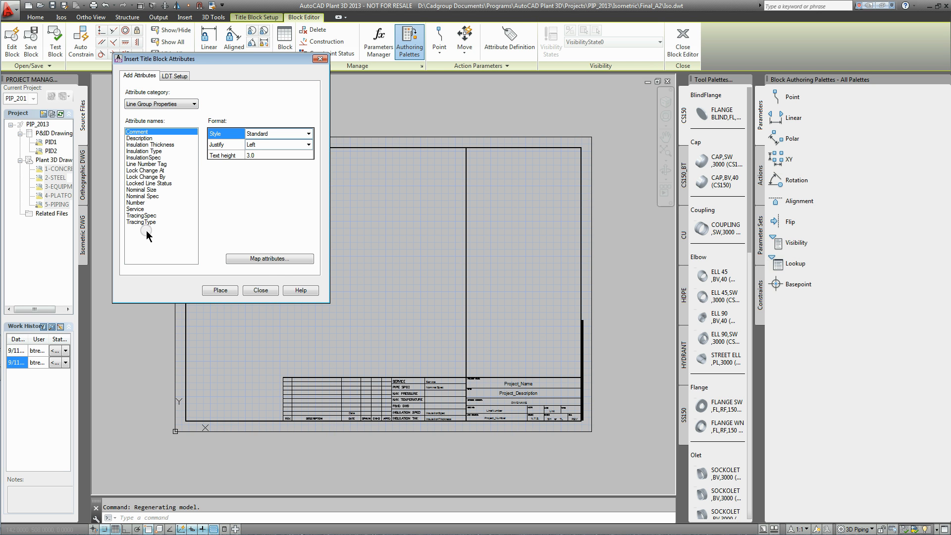
click(260, 291)
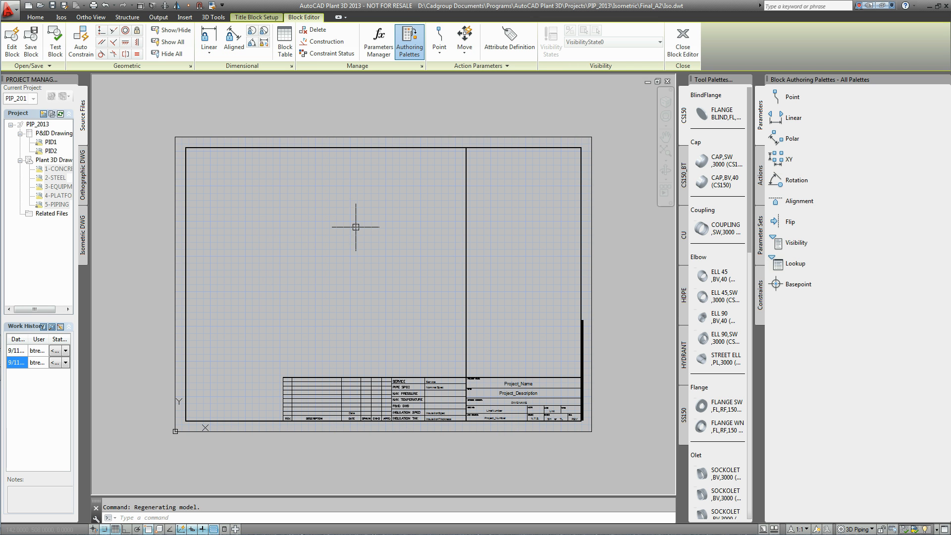
click(683, 40)
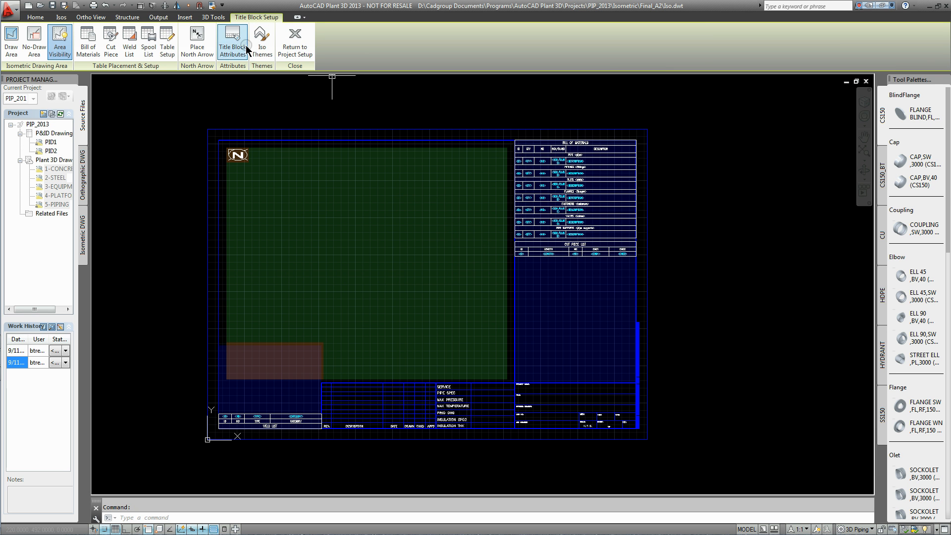
Try adding a visible Weight column to the bill of materials layout, and return to the project setup discarding the template changes.
click(168, 43)
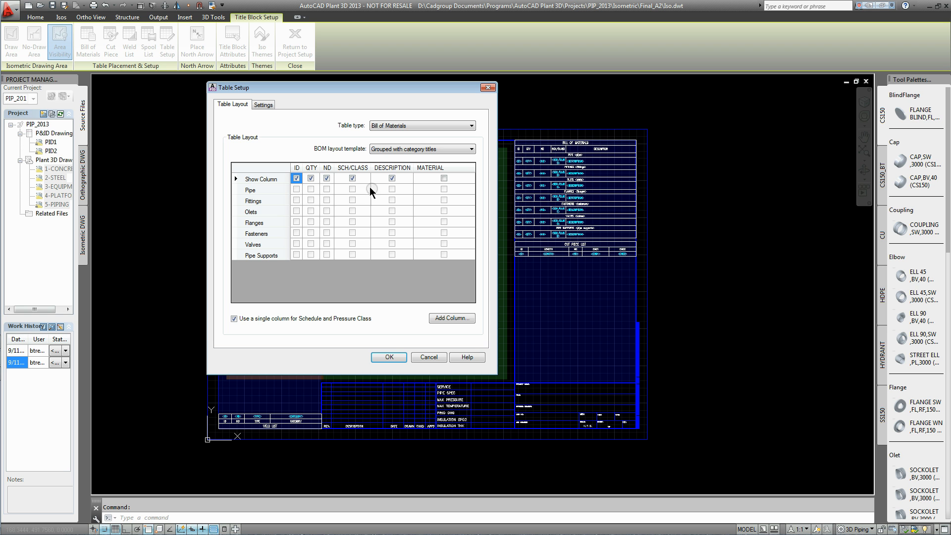
click(451, 319)
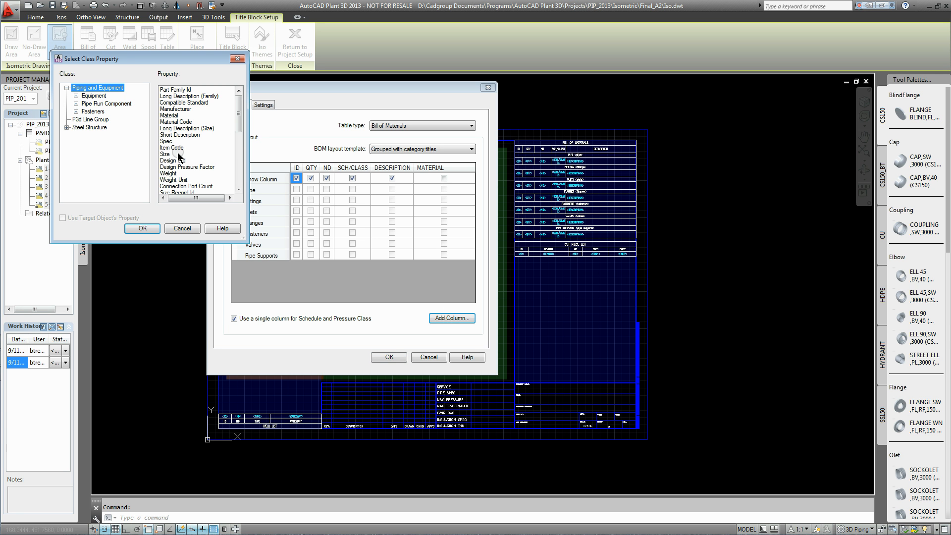
click(170, 173)
click(142, 228)
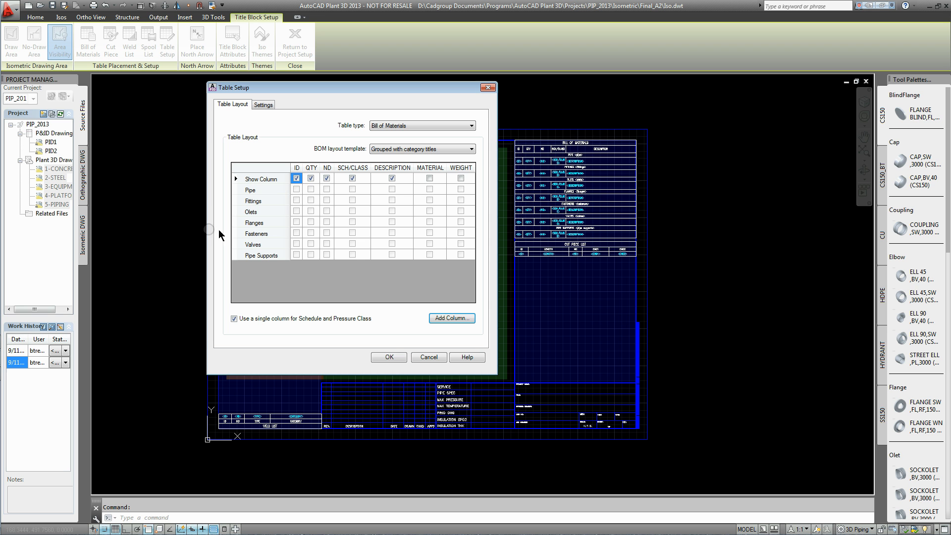
click(461, 178)
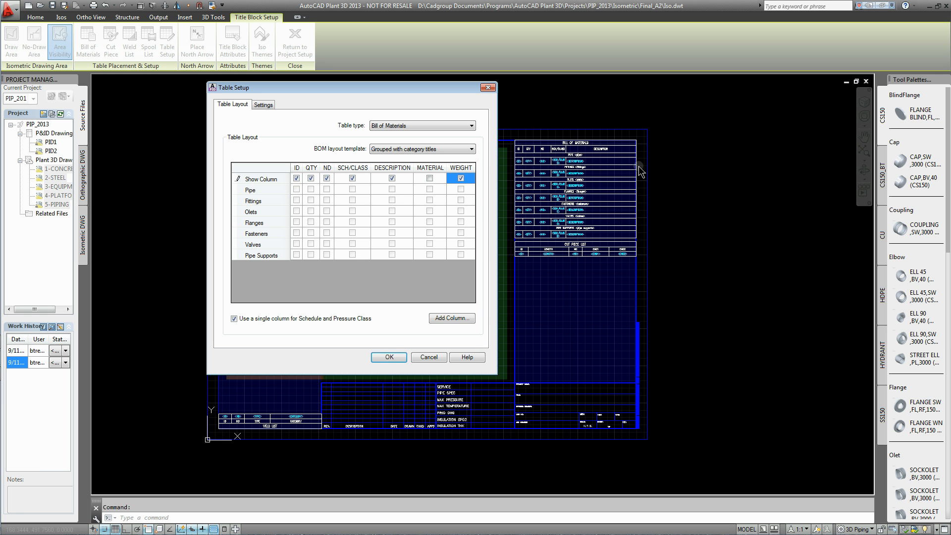
click(389, 357)
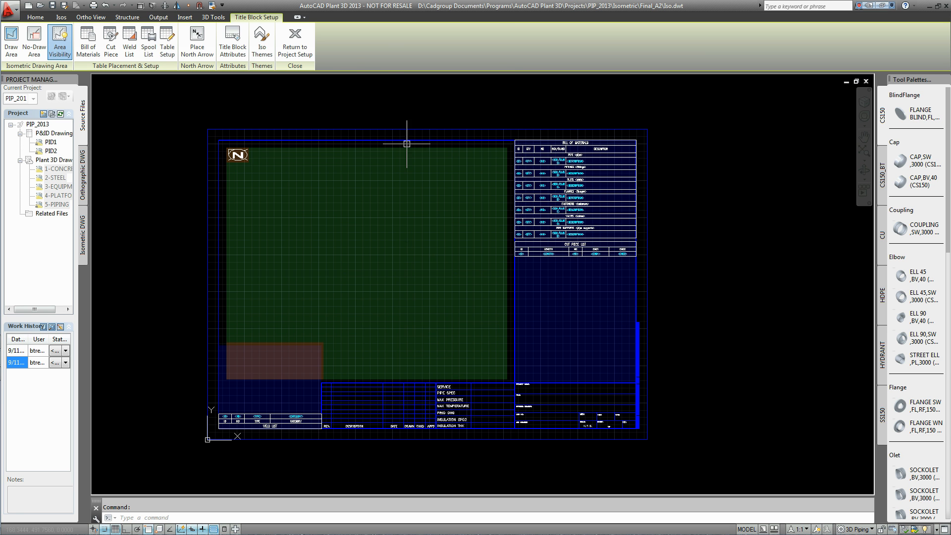
click(295, 39)
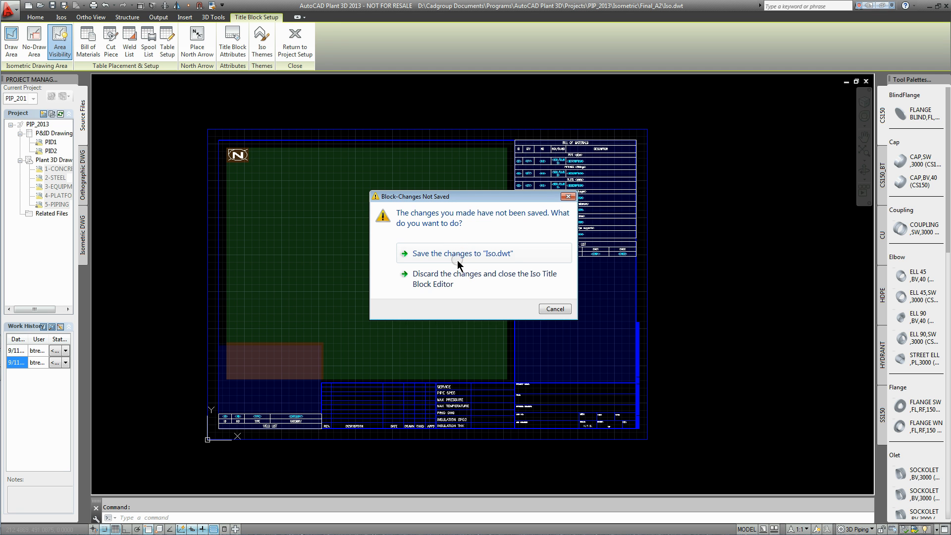
click(456, 273)
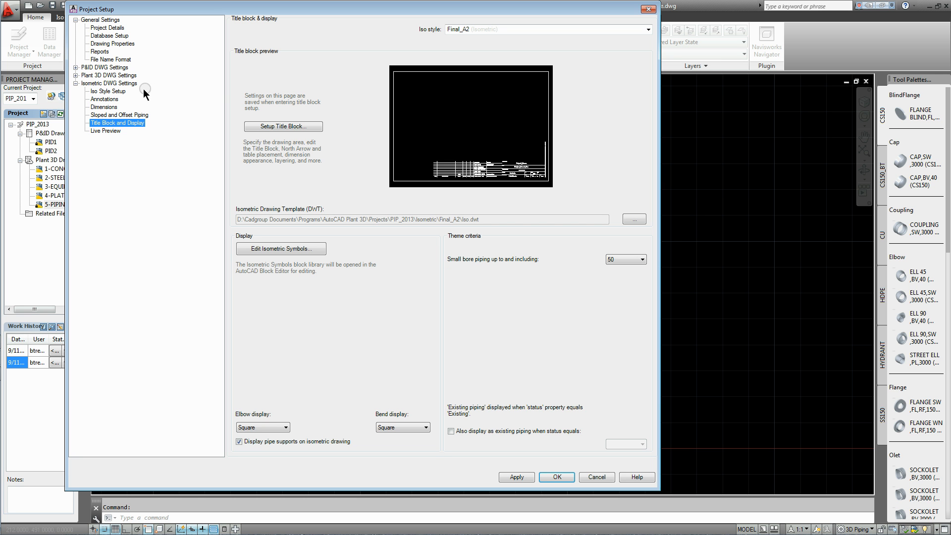
Examine the P&ID class definitions for Engineering Items and Equipment, including their properties, tag formats and annotations.
click(76, 67)
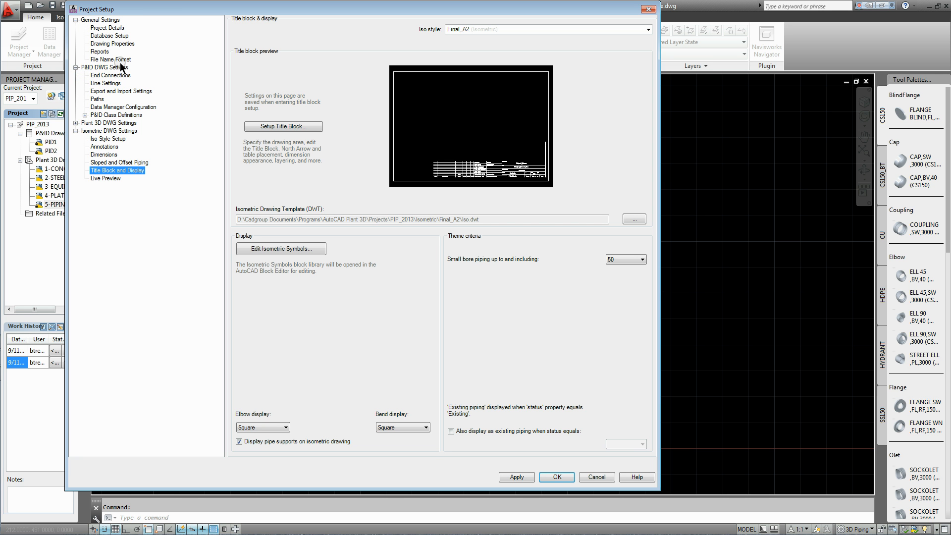
click(84, 115)
click(94, 122)
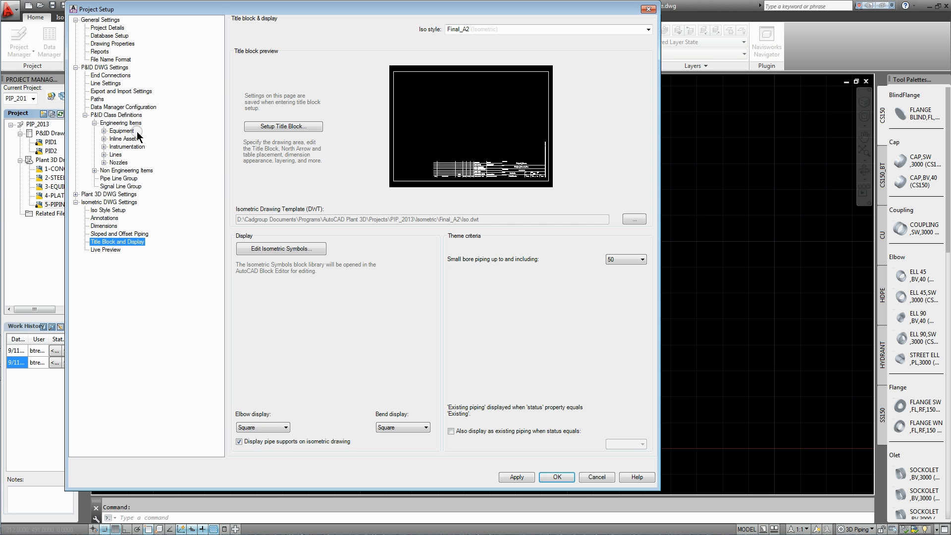
click(104, 131)
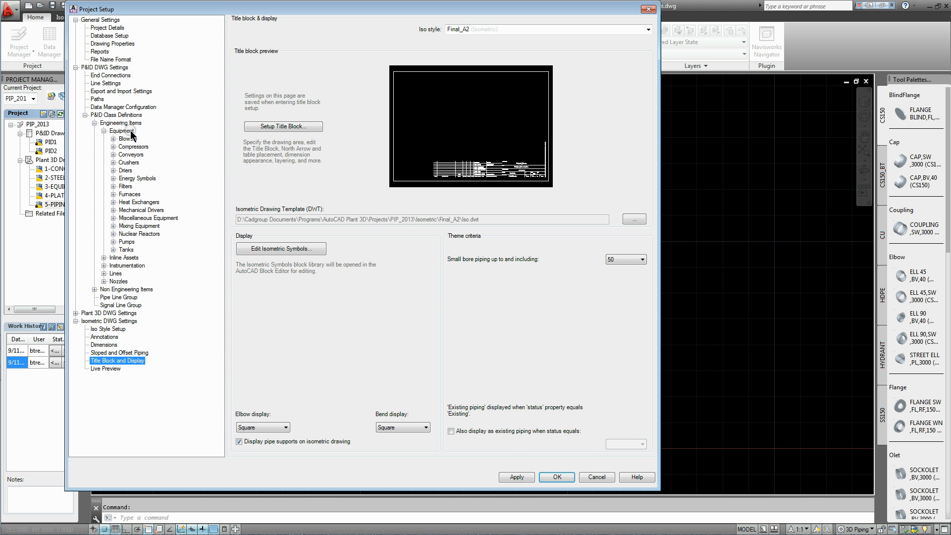
click(116, 124)
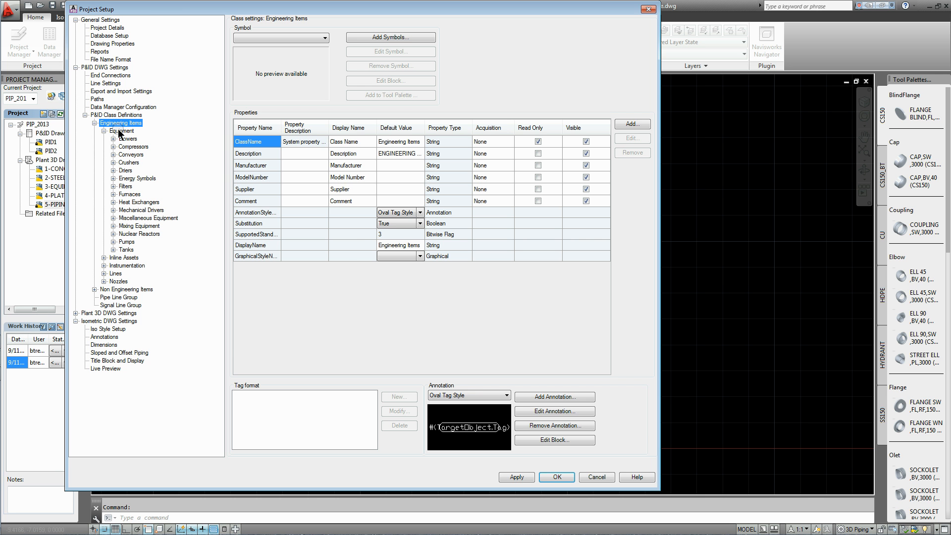
click(120, 132)
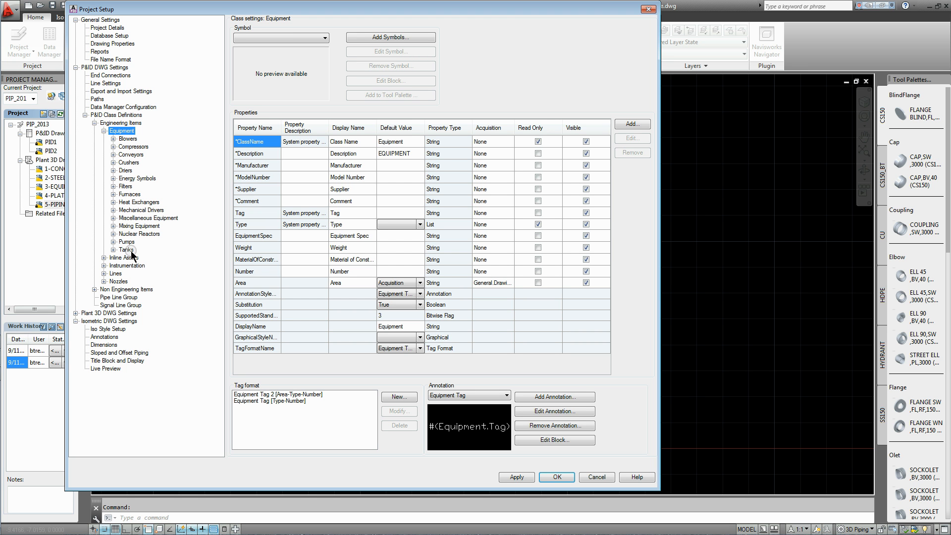
Examine the Hand Valves class under Inline Assets and the symbol and properties of its Butterfly Valve class.
click(103, 258)
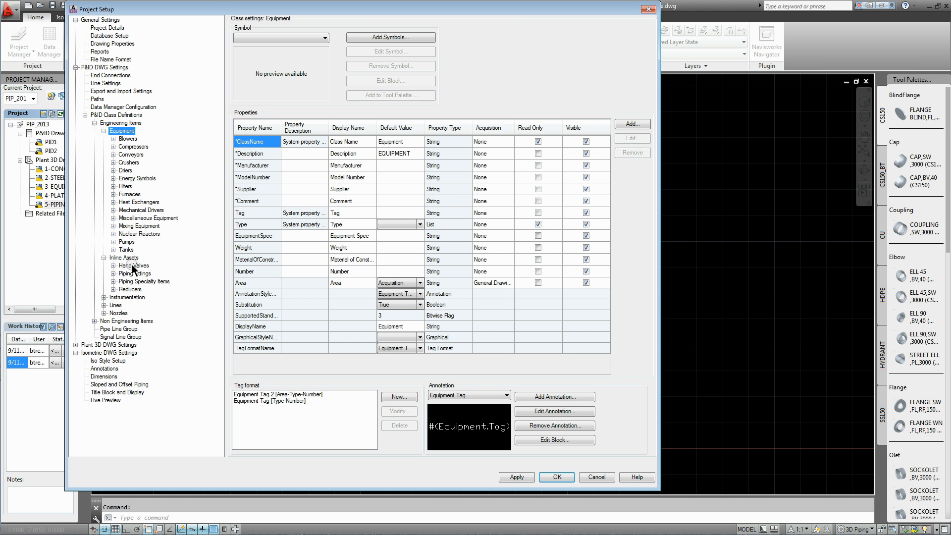
click(132, 265)
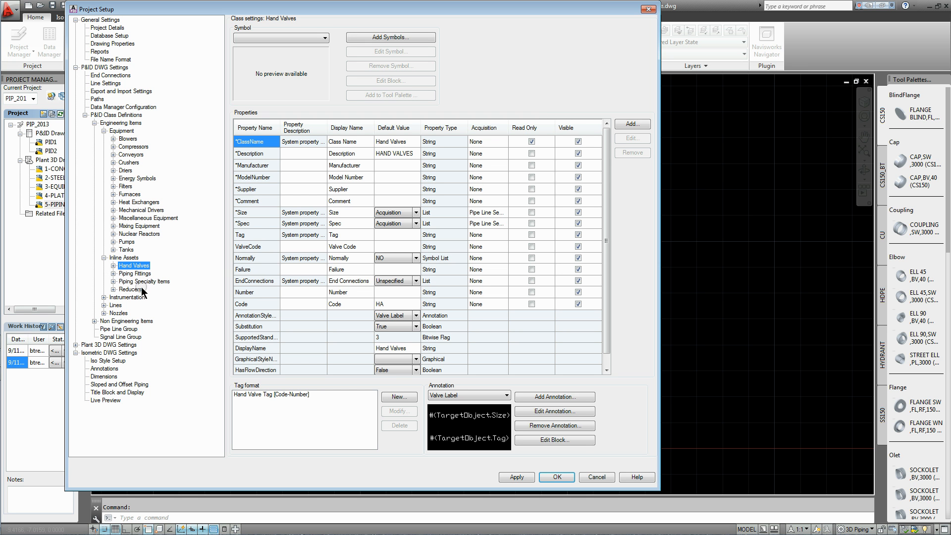
click(114, 266)
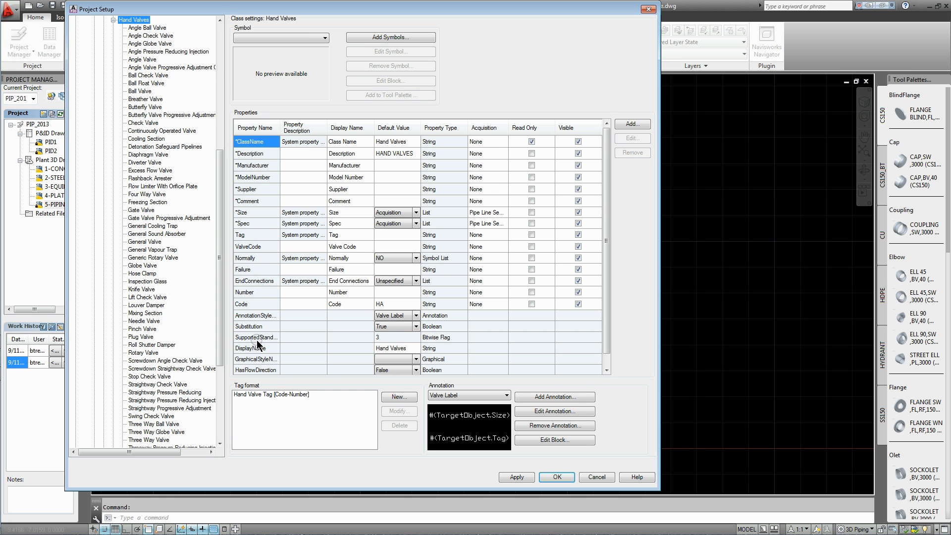
click(150, 106)
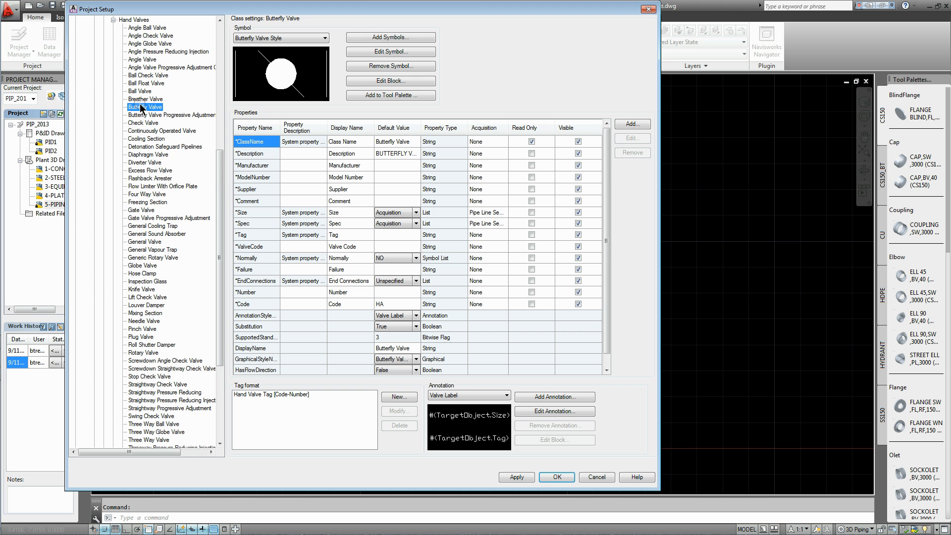
Add a Boolean property named Cadgroup_Delivered to the Hand Valves class and save the project setup.
scroll(220, 195, up, 3)
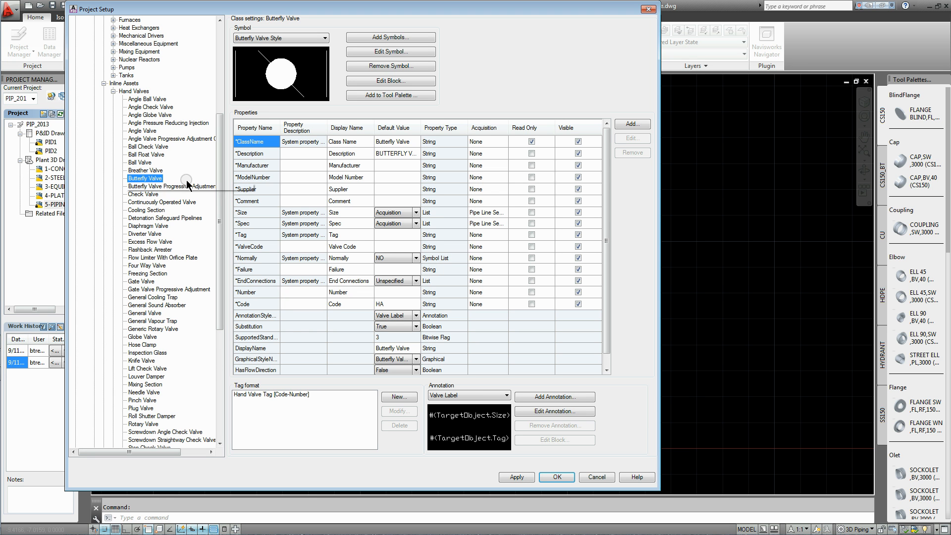
click(138, 92)
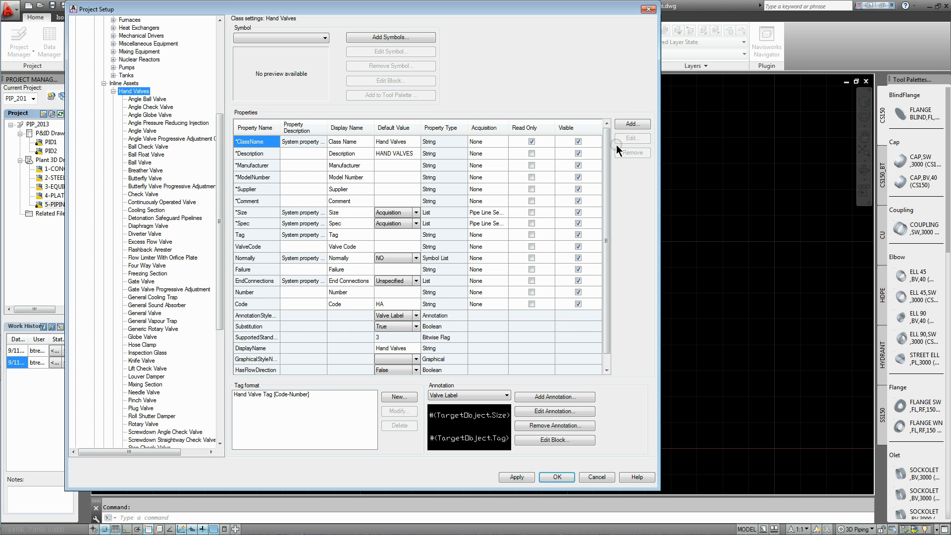
click(631, 124)
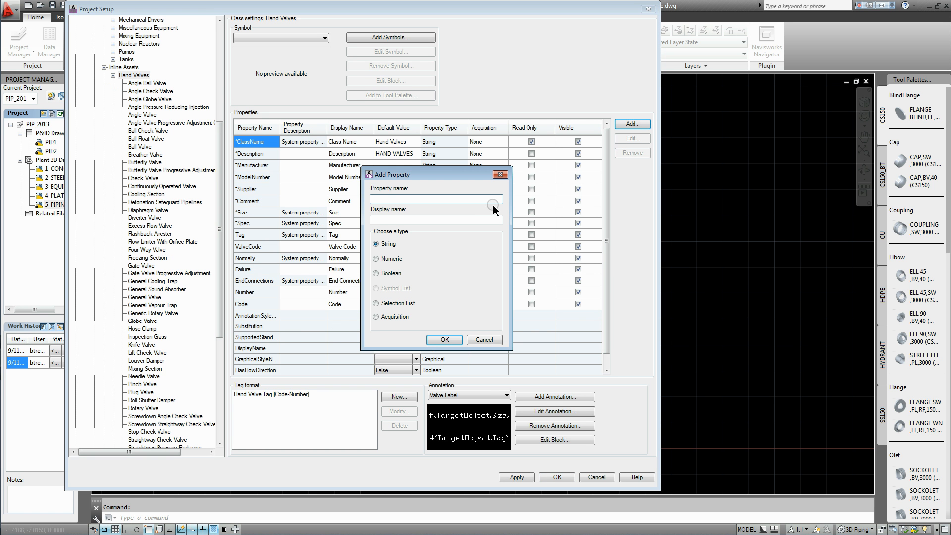
text(Cadgroup_Delivered)
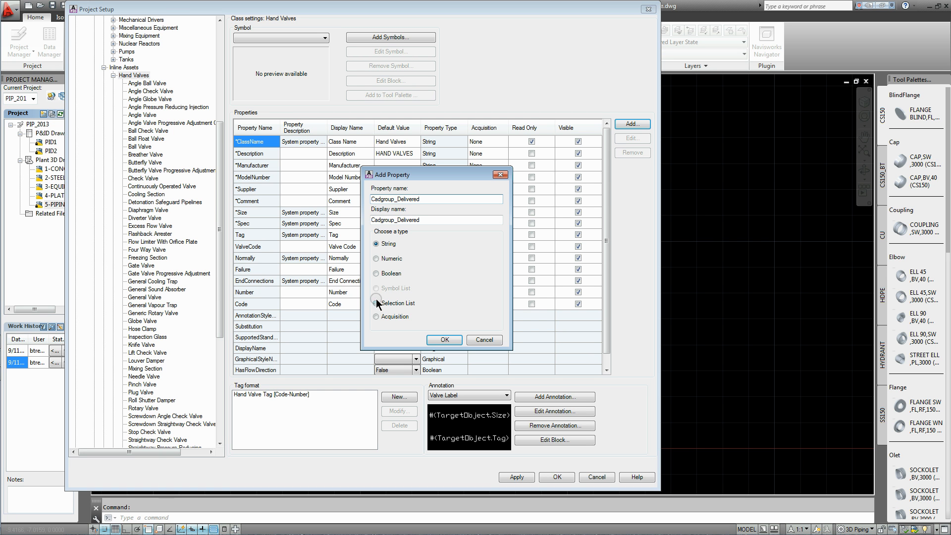
click(377, 274)
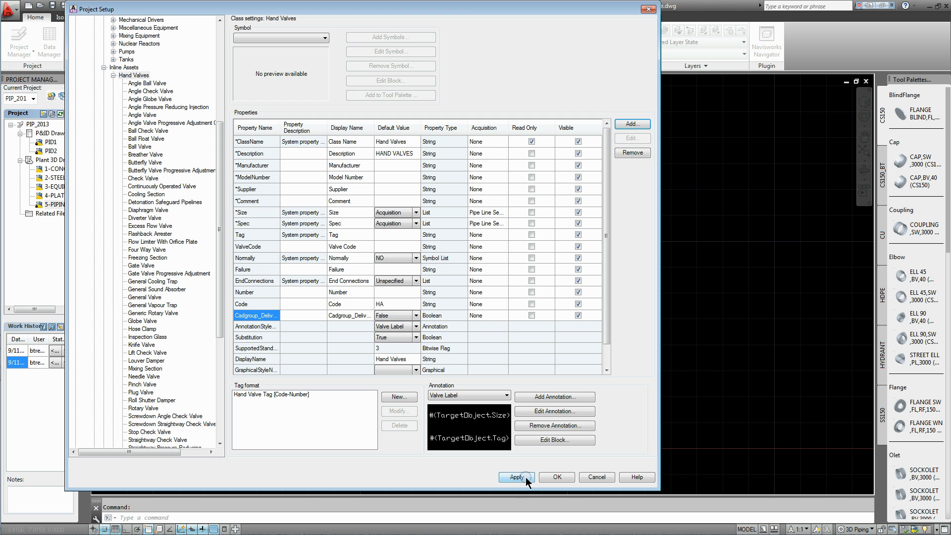
click(556, 477)
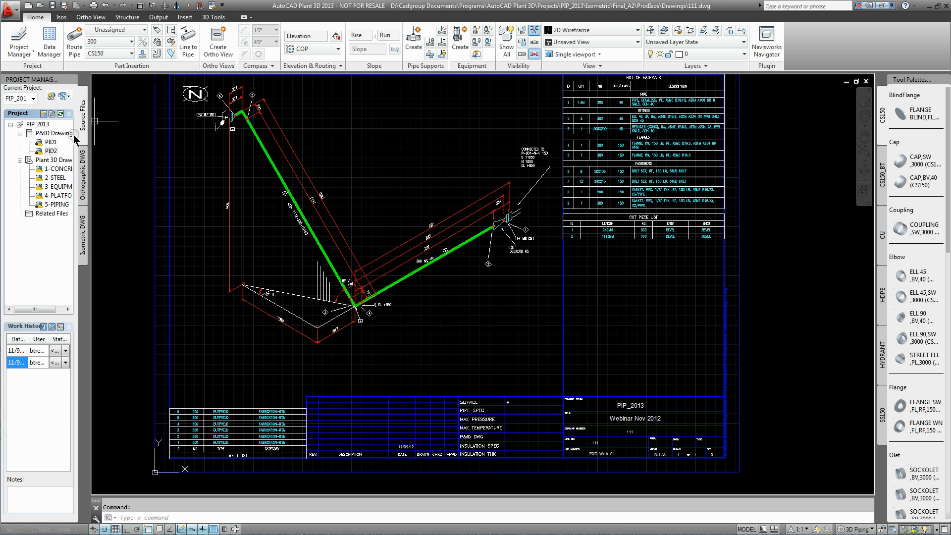
Open the PID1 drawing and examine the butterfly valve's properties, including the Cadgroup_Delivered entry.
double_click(51, 143)
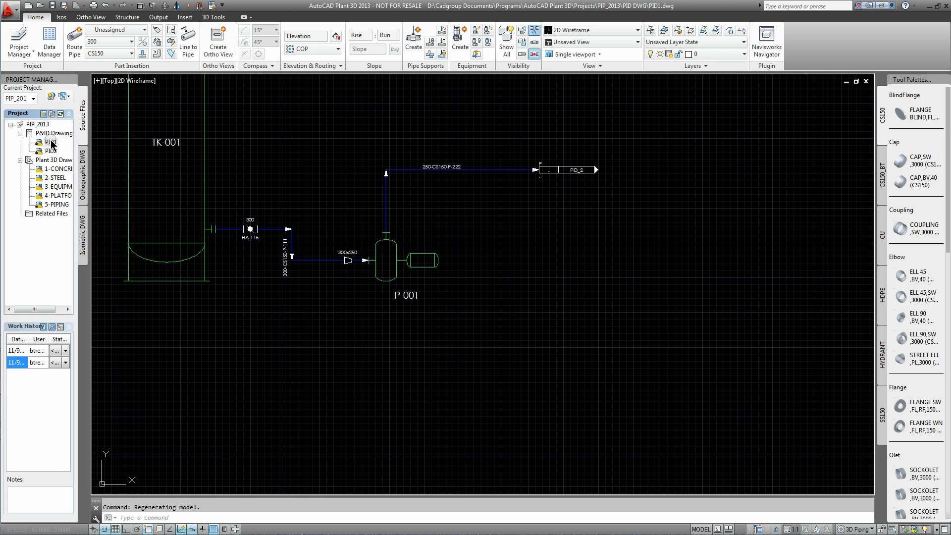
click(250, 230)
right_click(272, 273)
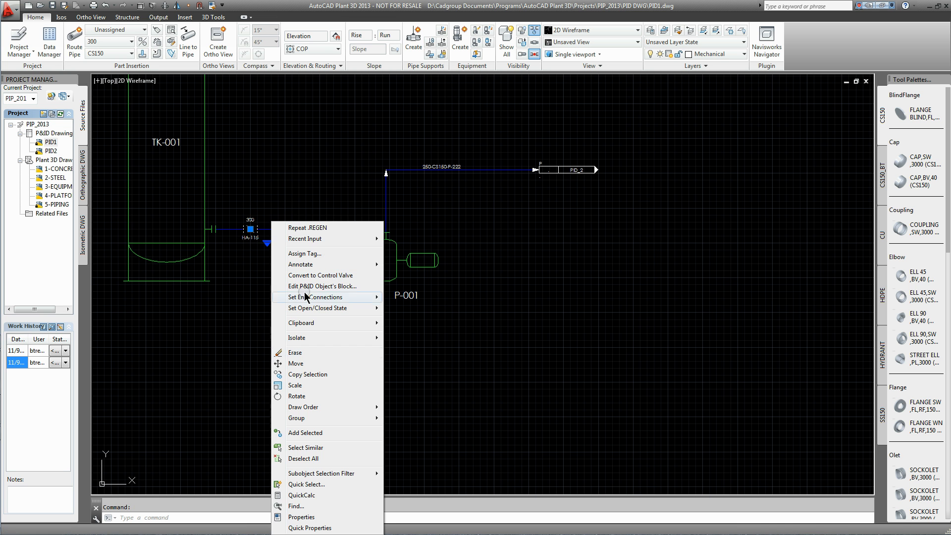
click(297, 515)
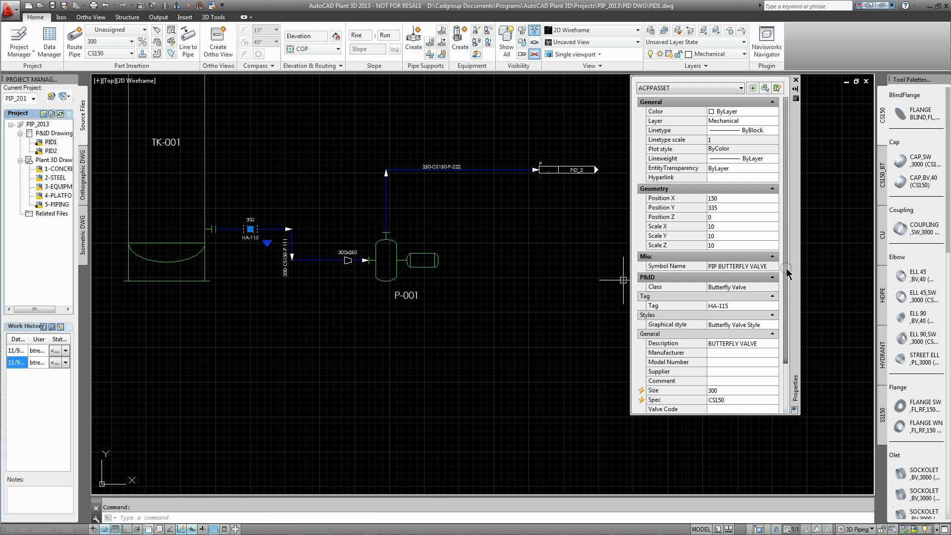
drag(786, 274, 791, 349)
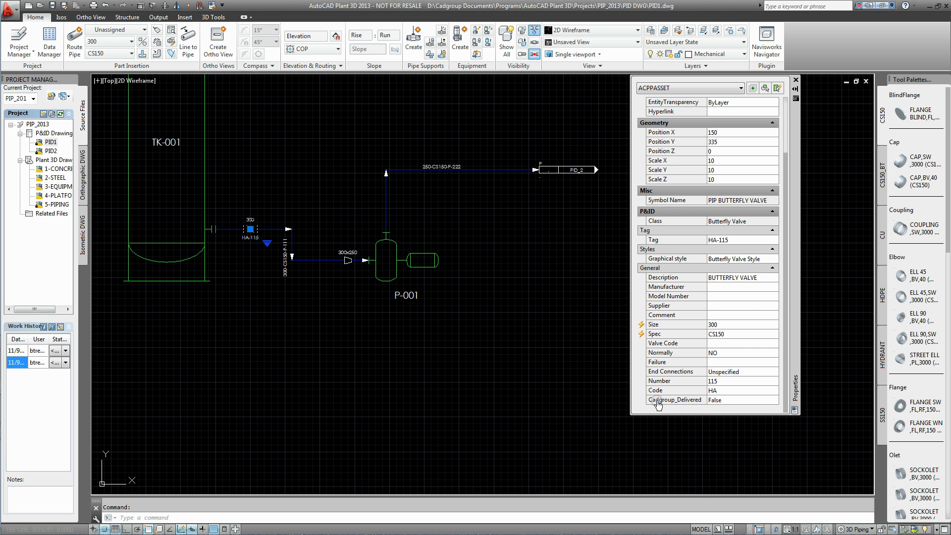
Try switching the butterfly valve's Cadgroup_Delivered value between its available options, and deselect the valve.
click(760, 400)
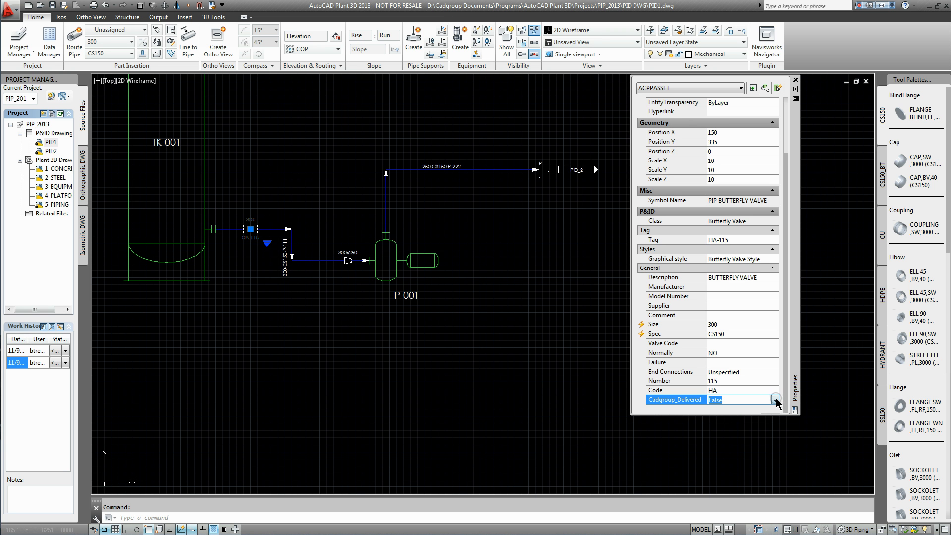
click(775, 400)
click(749, 415)
click(775, 400)
click(756, 410)
key(Escape)
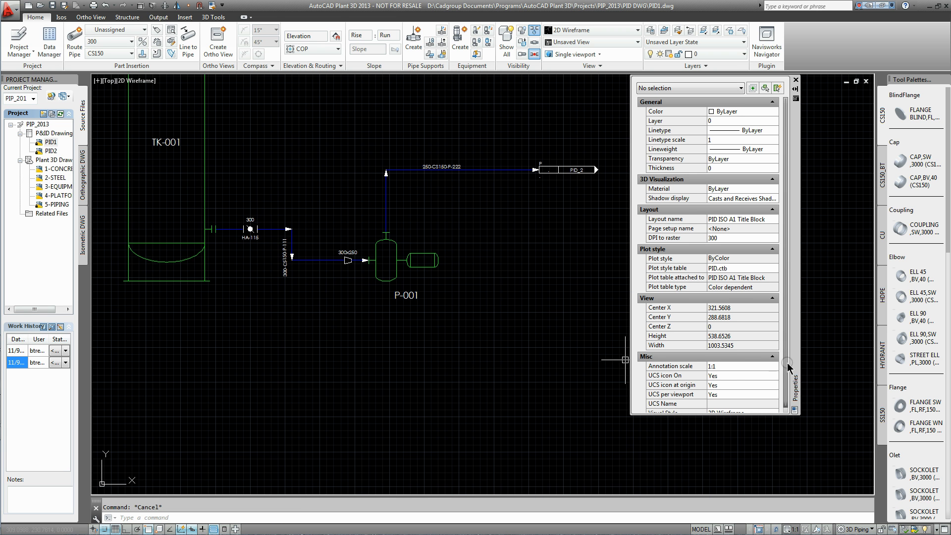
scroll(788, 374, down, 1)
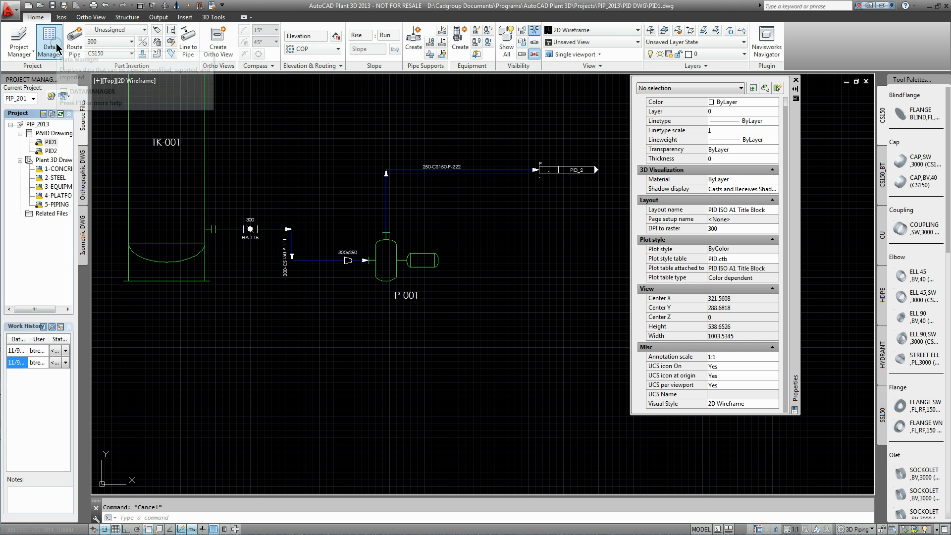
Modify the Valve List report in the project setup to include the Hand Valves property Cadgroup_Delivered.
click(20, 50)
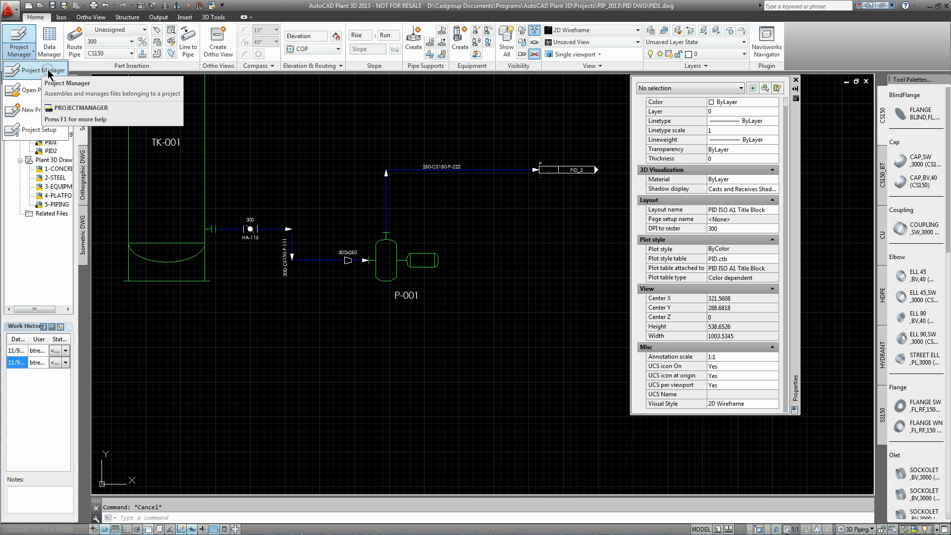
click(39, 130)
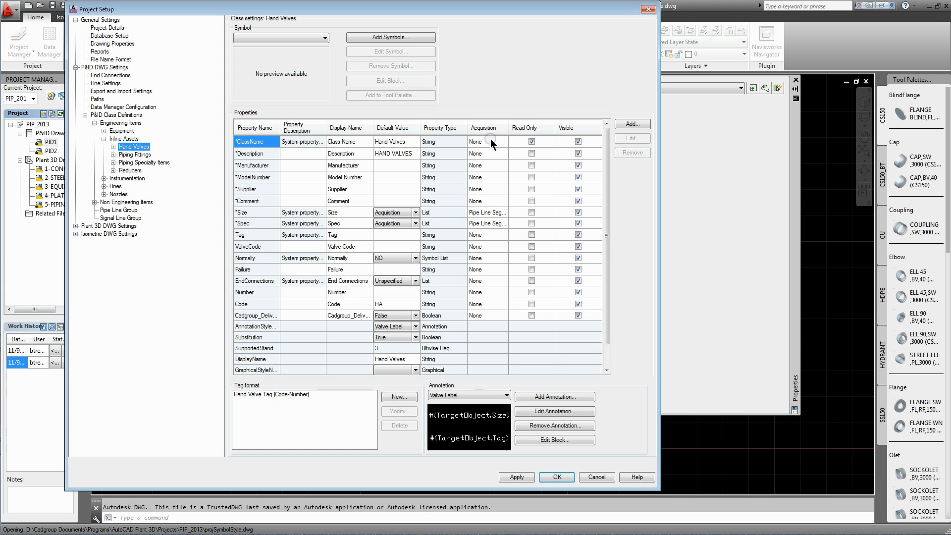
click(100, 51)
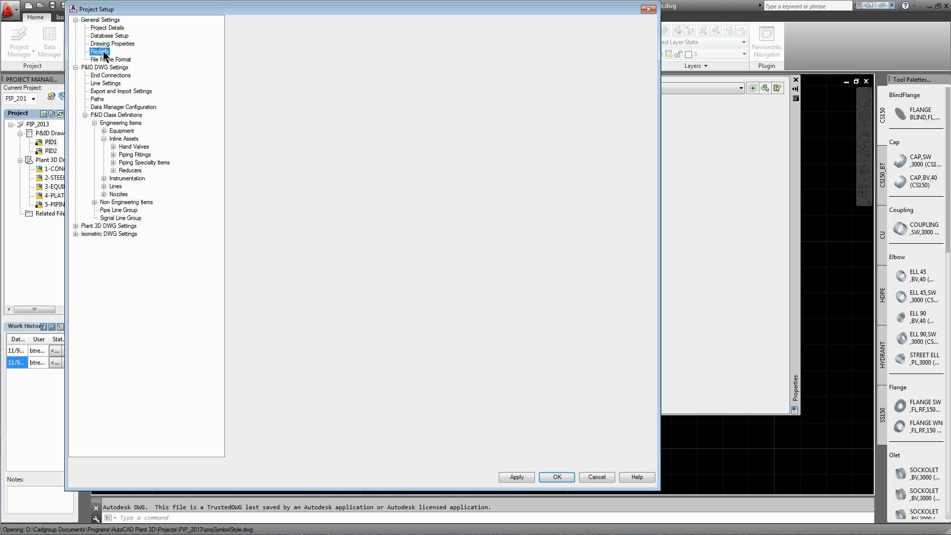
click(263, 93)
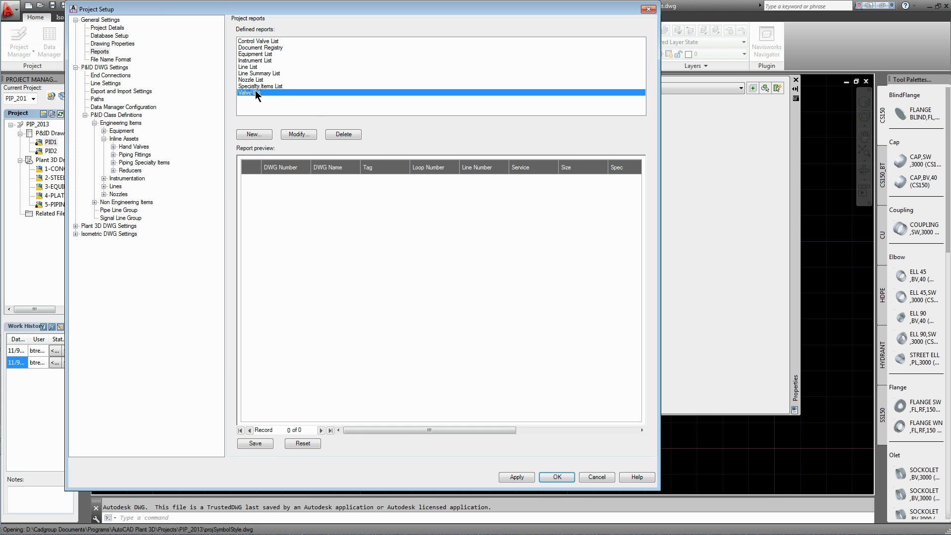
click(298, 136)
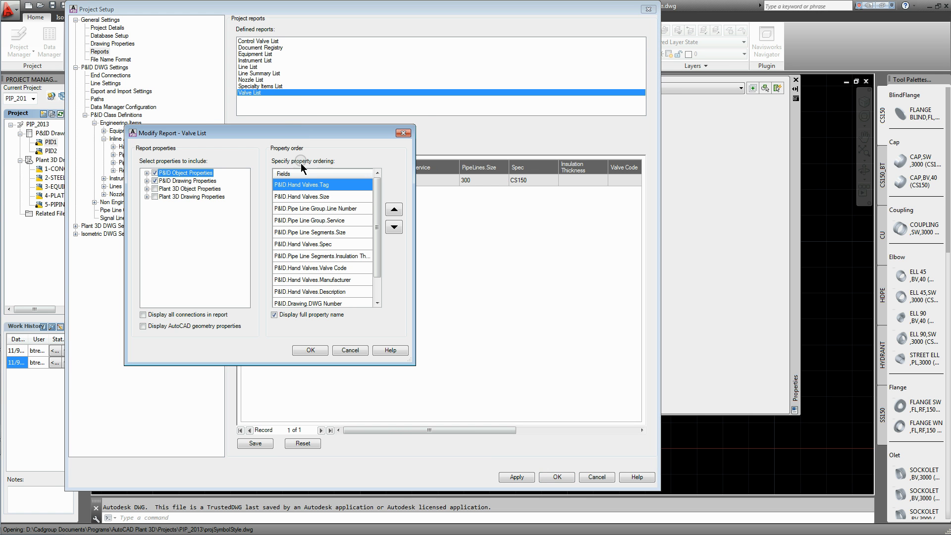
click(147, 173)
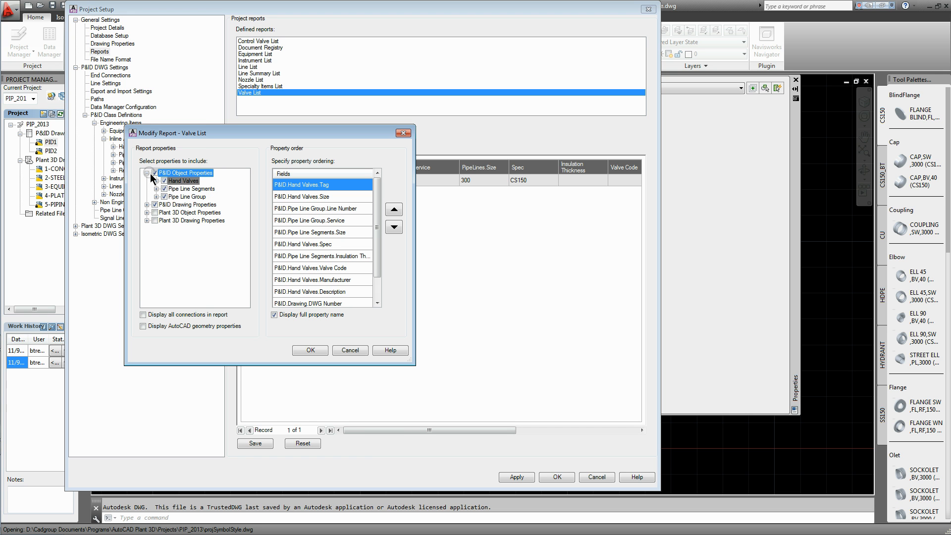
click(156, 181)
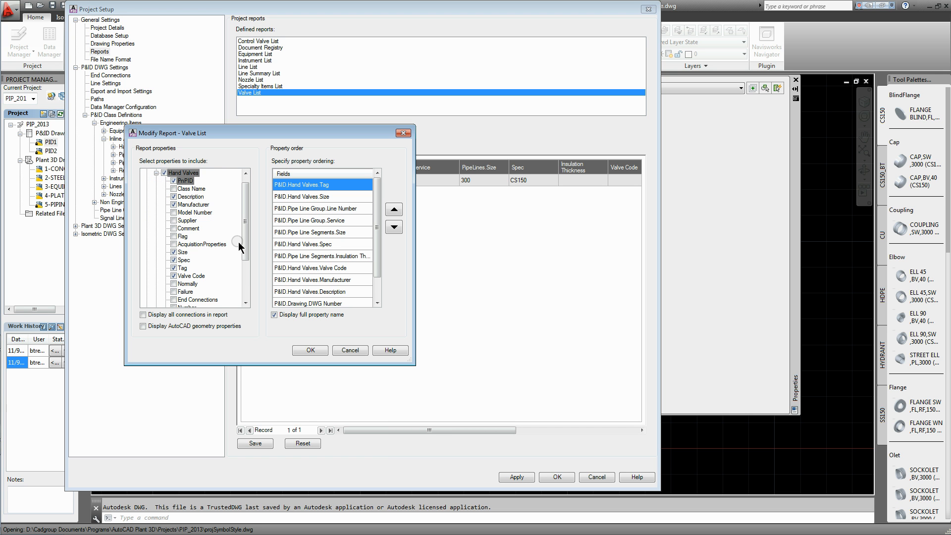
drag(244, 242, 244, 290)
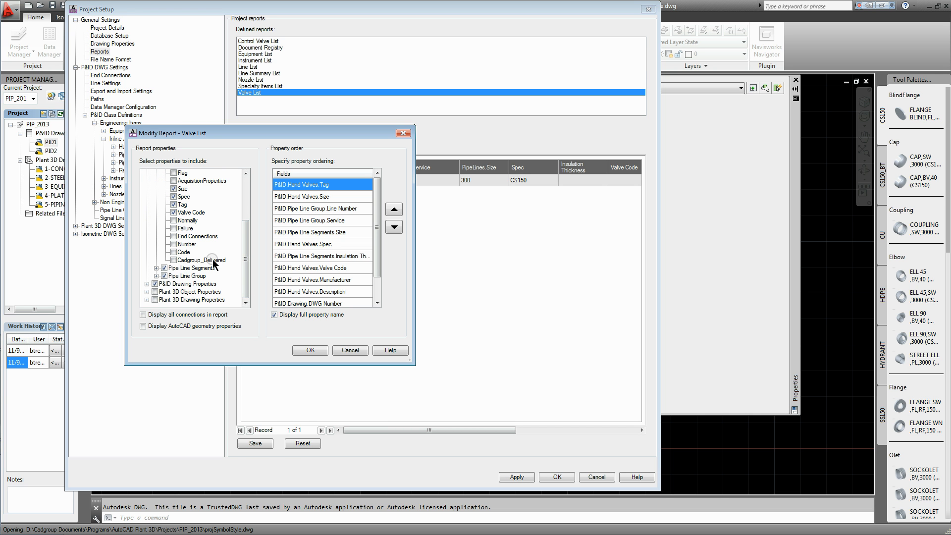
click(174, 261)
Move the Cadgroup_Delivered field to the start of the Valve List property order and confirm the report changes.
drag(378, 270, 379, 297)
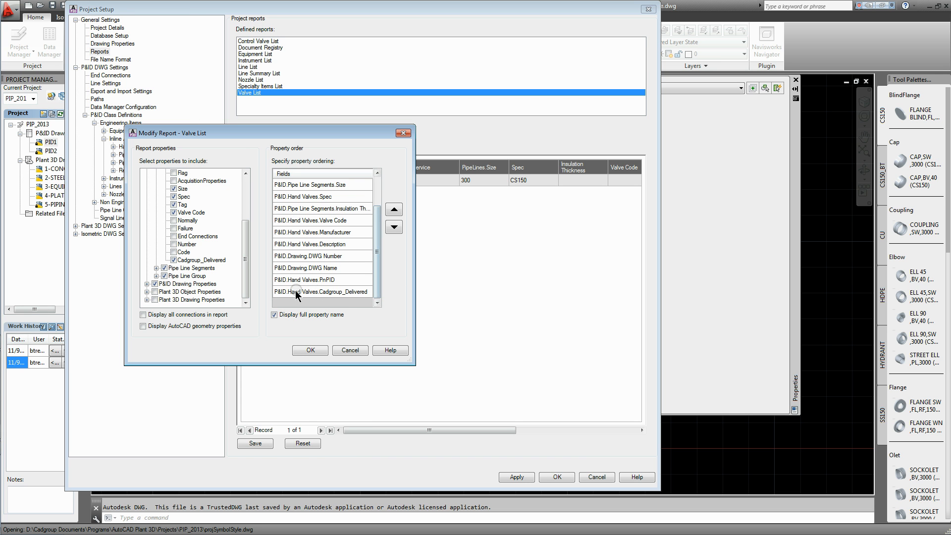
click(344, 293)
click(394, 209)
click(395, 210)
click(394, 209)
click(395, 210)
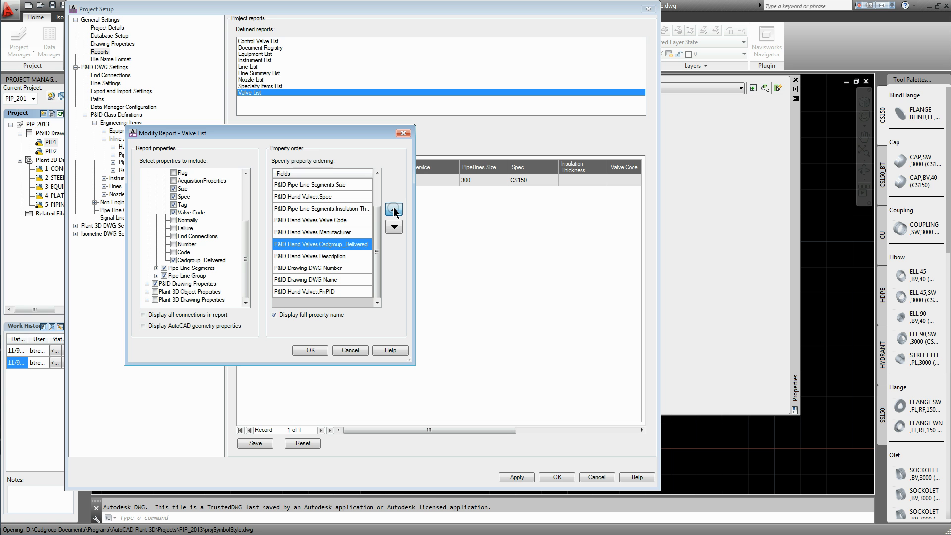
click(395, 209)
click(394, 210)
click(394, 210)
click(395, 210)
click(394, 210)
click(394, 210)
click(395, 209)
click(394, 209)
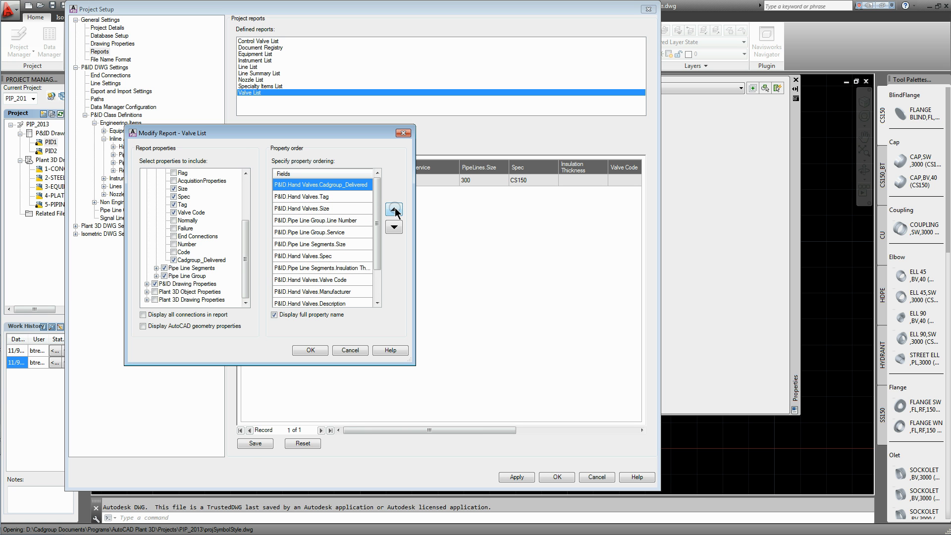
click(311, 351)
Try the Cadgroup_Delivered checkbox in the Valve List preview, and save the project setup.
click(286, 181)
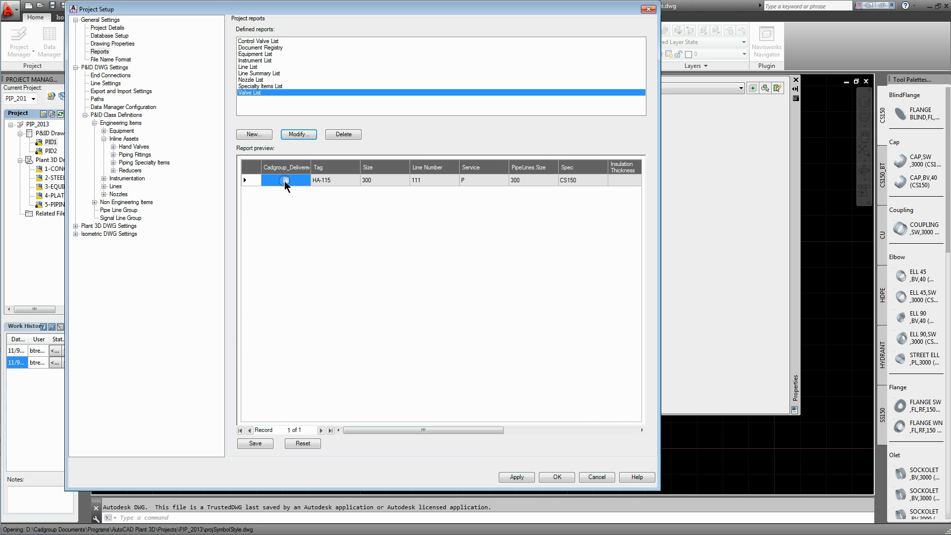
click(286, 181)
click(515, 478)
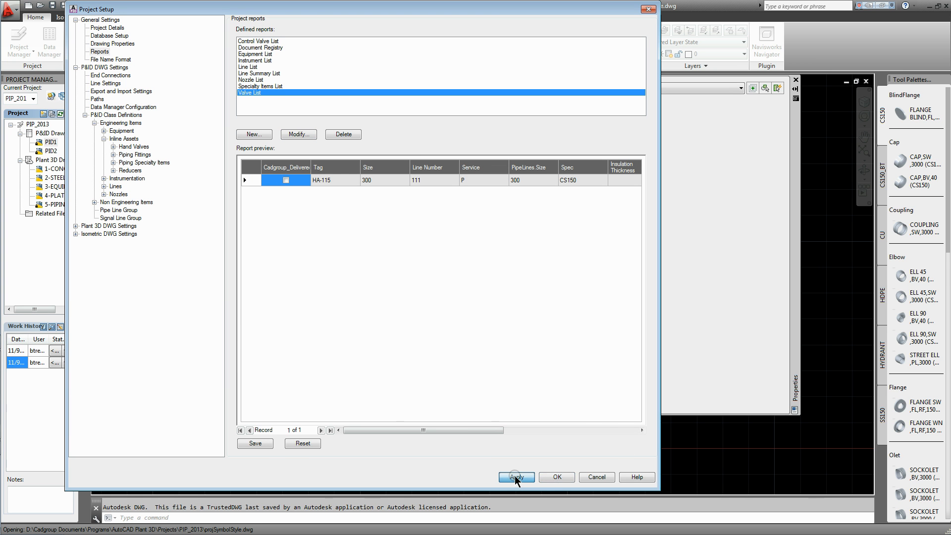
click(556, 477)
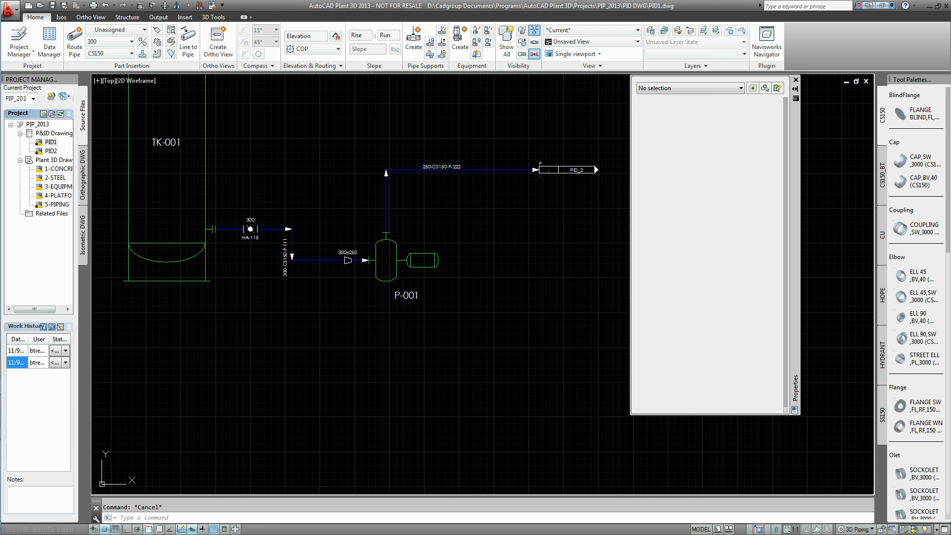
Open the Data Manager and display the Valve List from the project reports.
click(50, 47)
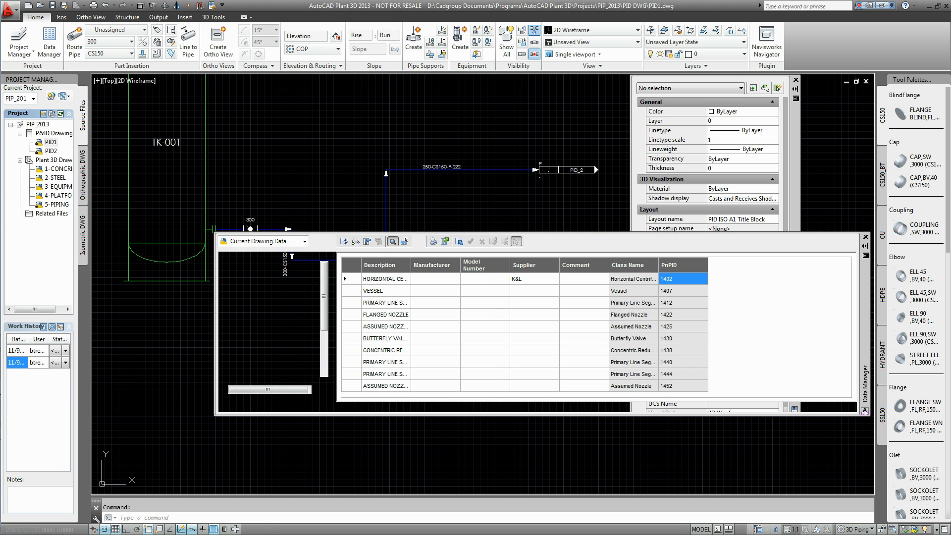
click(304, 242)
click(273, 272)
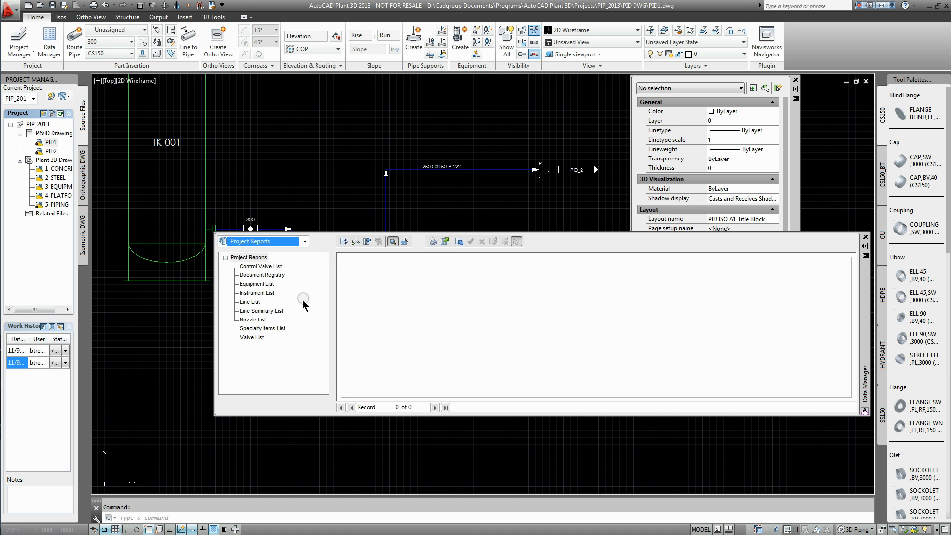
click(251, 338)
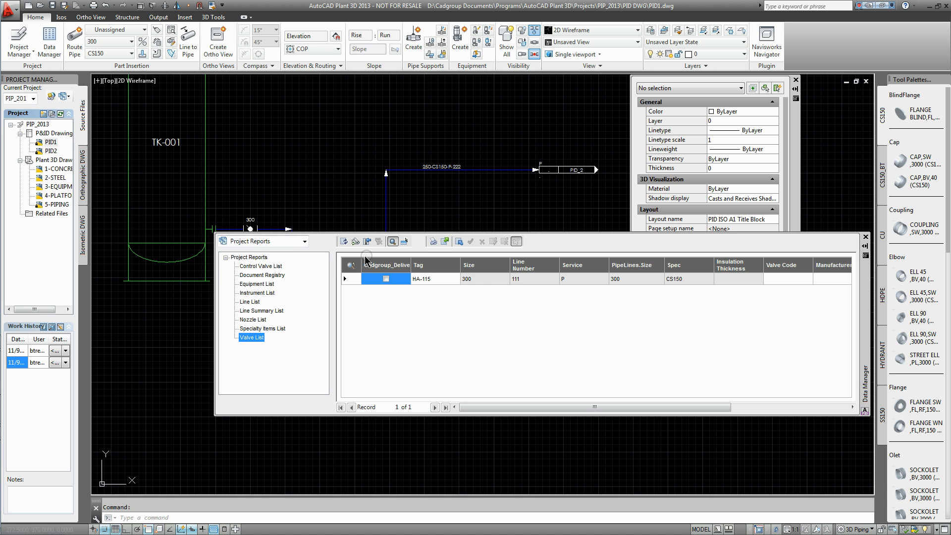
Try toggling the Cadgroup_Delivered checkbox of valve HA-115 in the Valve List, dismissing the annotation tip.
click(386, 279)
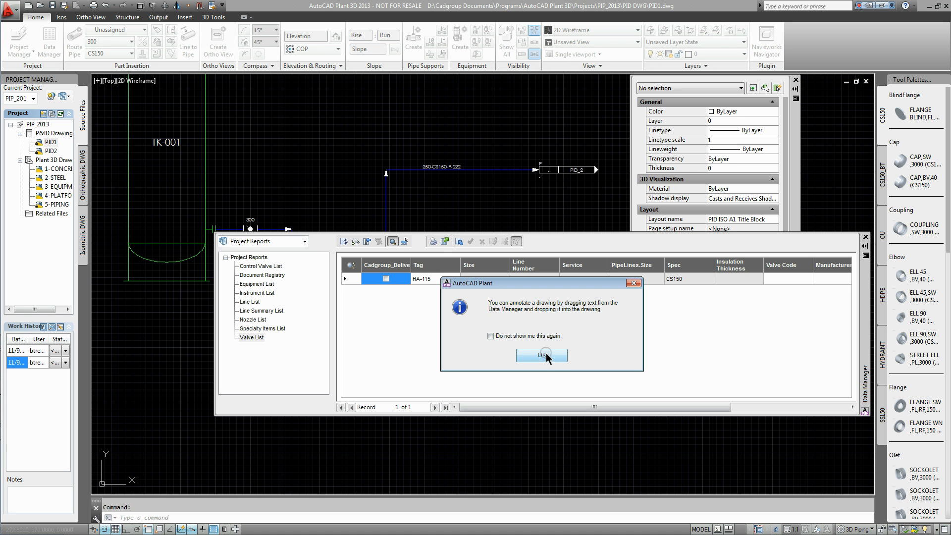
click(542, 356)
click(386, 279)
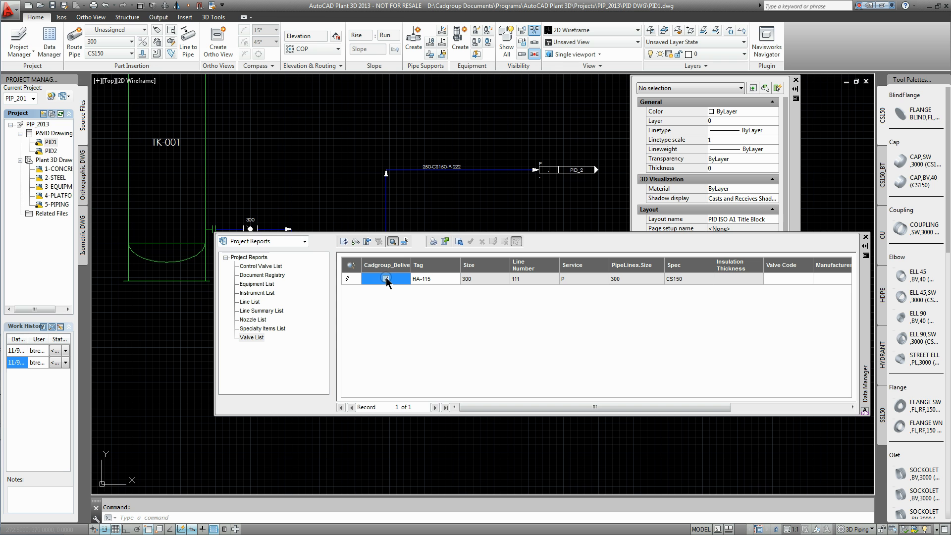
click(386, 279)
click(386, 279)
mouse_move(2, 149)
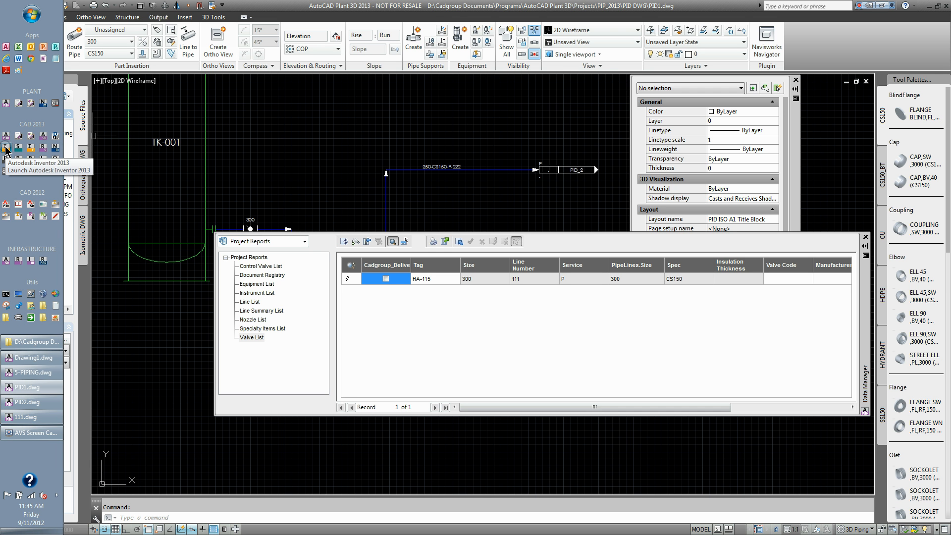